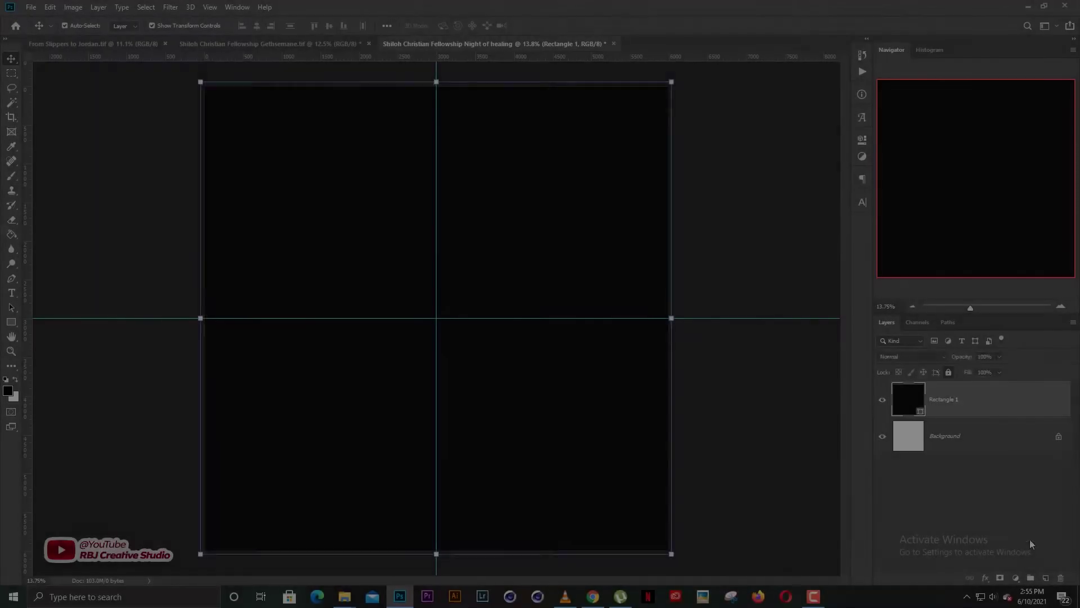
On a new layer, paint a soft white centre dot, enlarge it about 257%, and set 20% opacity
{"action": "left_click", "coordinate": [1045, 578]}
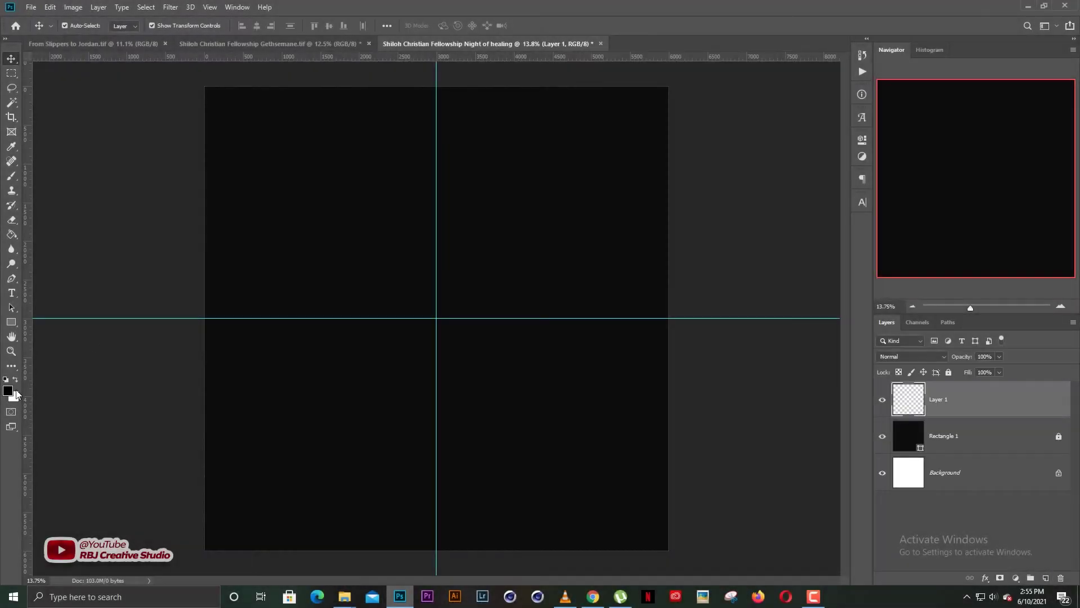
{"action": "left_click", "coordinate": [7, 391]}
{"action": "left_click", "coordinate": [848, 304]}
{"action": "left_click", "coordinate": [948, 291]}
{"action": "key", "text": "b"}
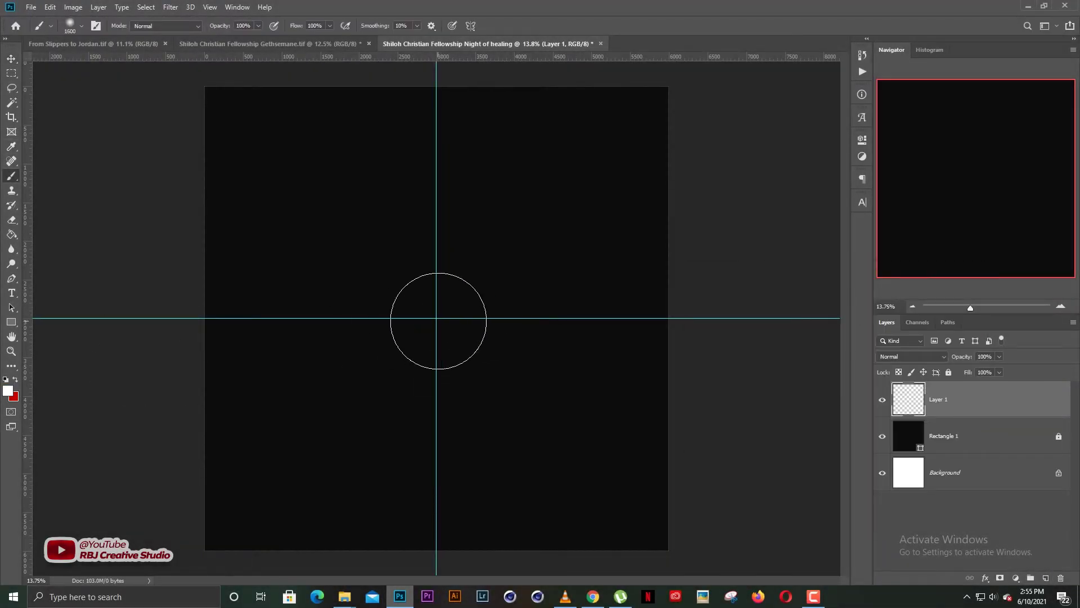
{"action": "left_click", "coordinate": [438, 321]}
{"action": "key", "text": "ctrl+t"}
{"action": "left_click_drag", "start_coordinate": [537, 217], "coordinate": [776, 137]}
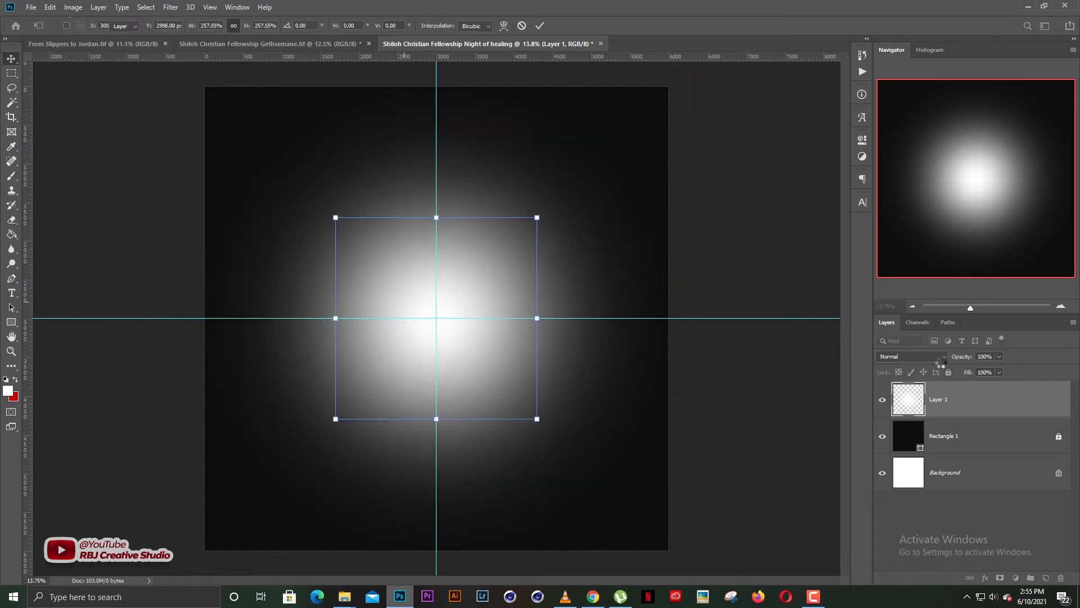
{"action": "key", "text": "Return"}
{"action": "key", "text": "2"}
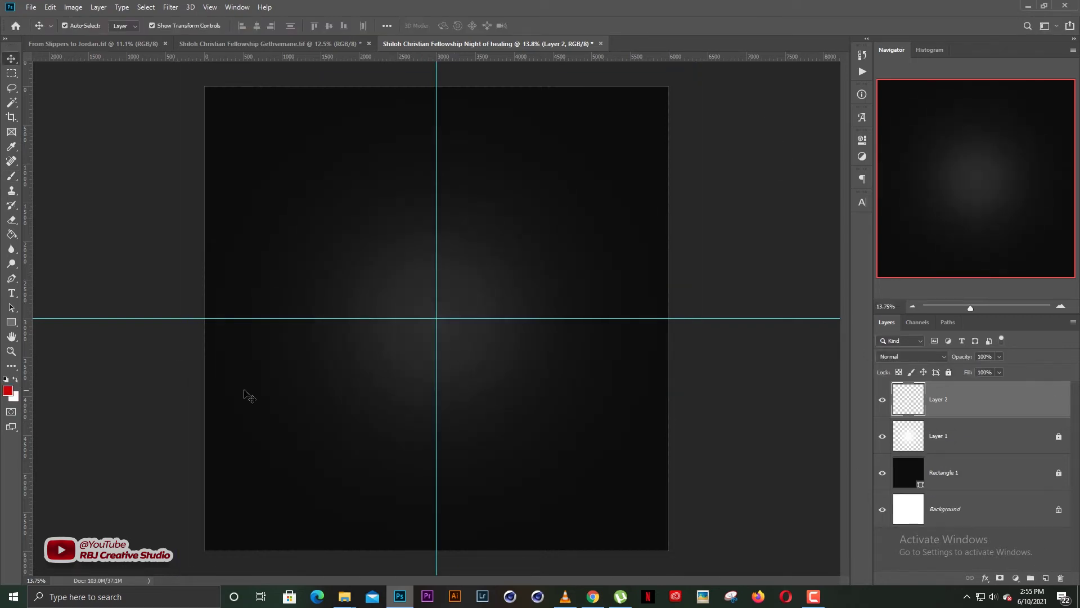
Paint a soft red dot, enlarge it across the canvas, dim it to 58% and lock it
{"action": "left_click", "coordinate": [436, 319]}
{"action": "key", "text": "ctrl+t"}
{"action": "left_click_drag", "start_coordinate": [535, 318], "coordinate": [770, 318]}
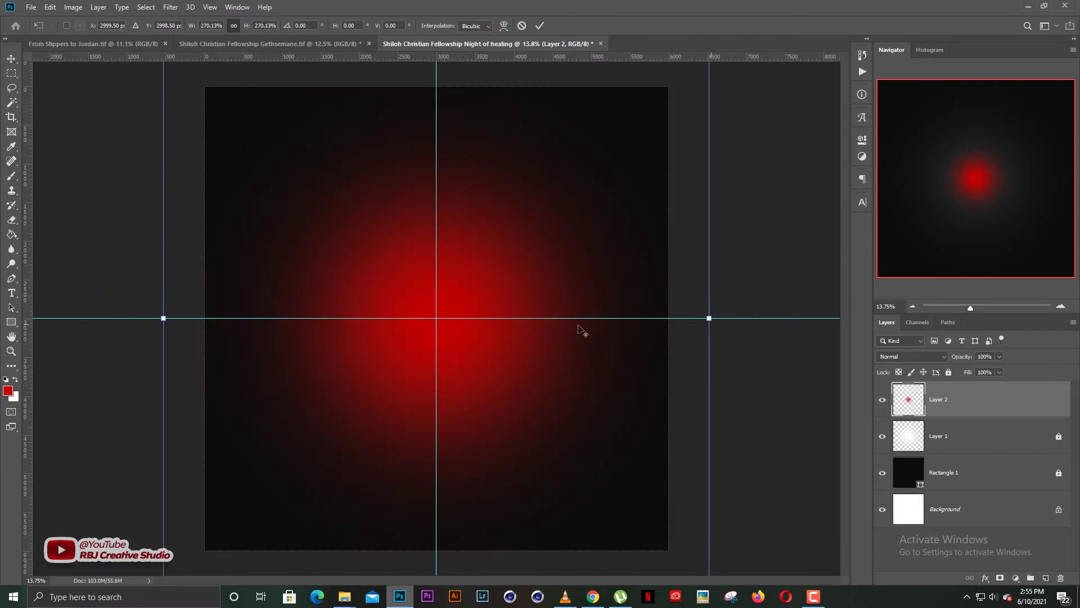
{"action": "key", "text": "Return"}
{"action": "key", "text": "5"}
{"action": "key", "text": "8"}
{"action": "left_click", "coordinate": [949, 372]}
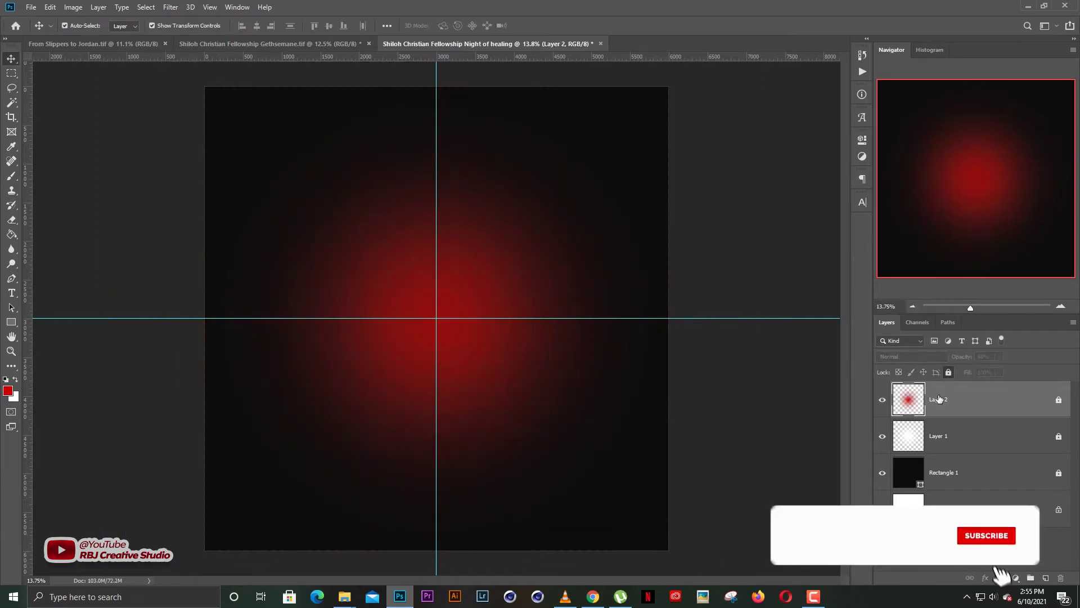
Duplicate the red glow and stretch the copy down over the lower half
{"action": "key", "text": "ctrl+j"}
{"action": "key", "text": "ctrl+t"}
{"action": "left_click_drag", "start_coordinate": [514, 405], "coordinate": [513, 501]}
{"action": "key", "text": "ctrl+minus"}
{"action": "mouse_move", "coordinate": [617, 398]}
{"action": "left_mouse_down"}
{"action": "mouse_move", "coordinate": [594, 412]}
{"action": "mouse_move", "coordinate": [658, 420]}
{"action": "mouse_move", "coordinate": [685, 174]}
{"action": "mouse_move", "coordinate": [587, 571]}
{"action": "left_mouse_up"}
{"action": "key", "text": "Return"}
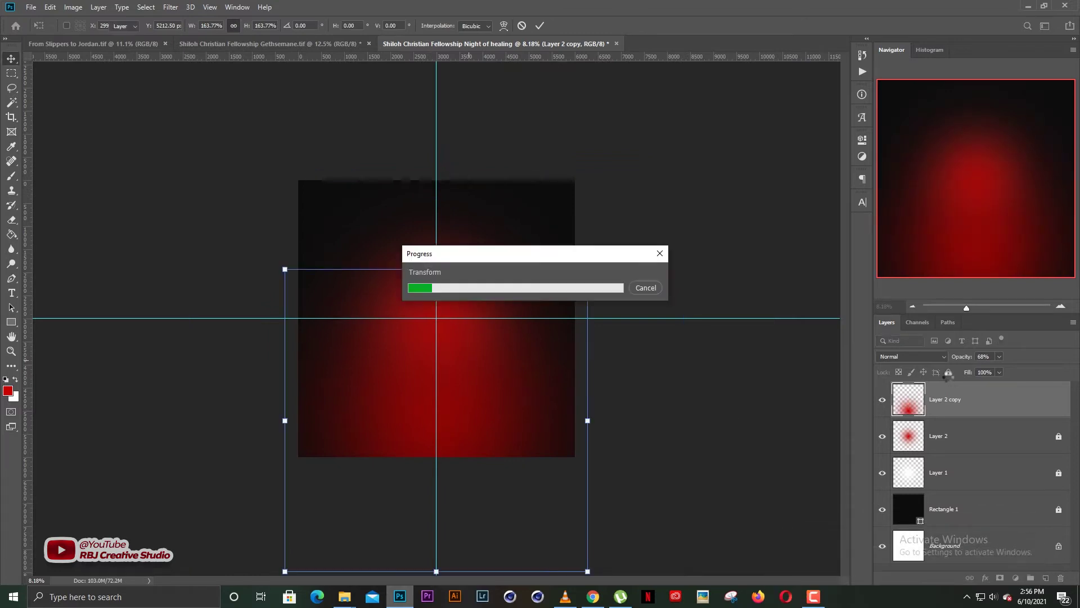
{"action": "key", "text": "ctrl+plus"}
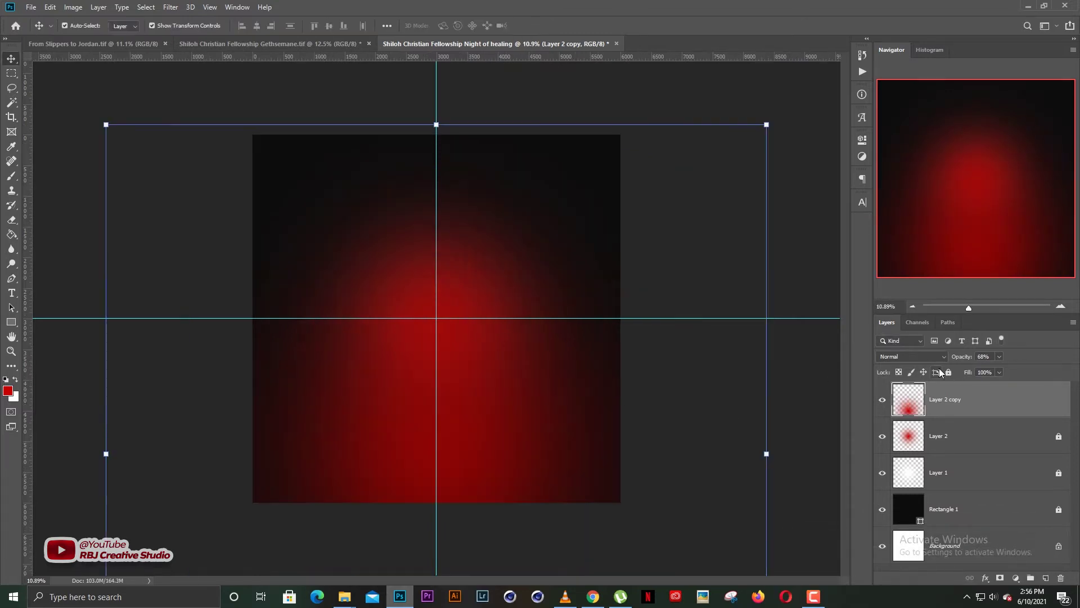
Try duplicating the black background rectangle to the top, then delete the copy
{"action": "left_click", "coordinate": [943, 473]}
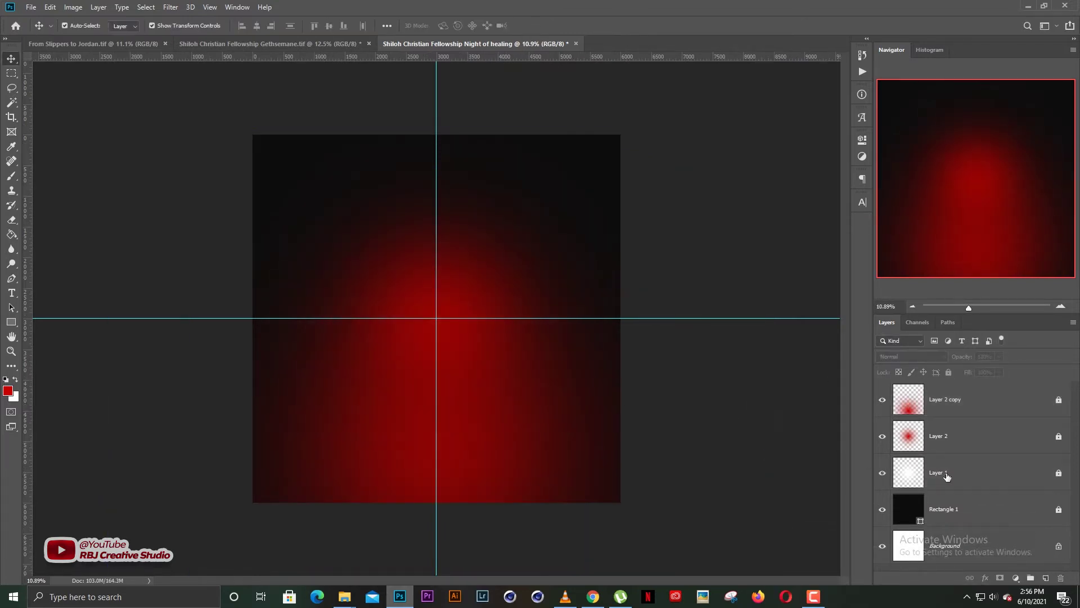
{"action": "key", "text": "alt+bracketleft"}
{"action": "left_click", "coordinate": [721, 436]}
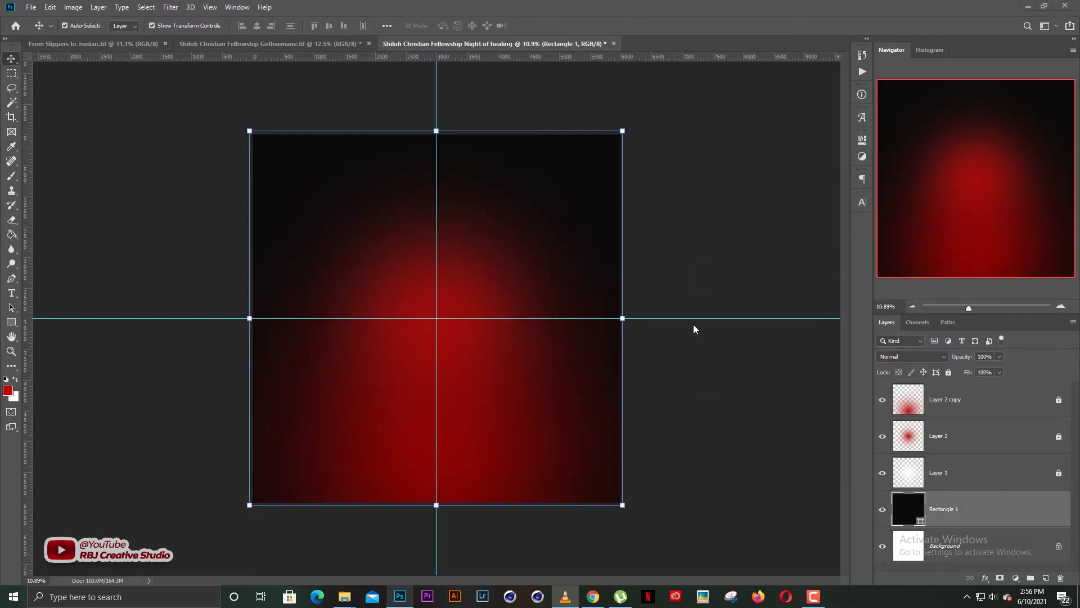
{"action": "key", "text": "ctrl+0"}
{"action": "mouse_move", "coordinate": [945, 512]}
{"action": "left_mouse_down"}
{"action": "mouse_move", "coordinate": [922, 360]}
{"action": "mouse_move", "coordinate": [808, 415]}
{"action": "left_mouse_up"}
{"action": "key", "text": "Delete"}
Start Place Embedded and browse to the FRESH DESIGNS RESOURCES folder
{"action": "left_click", "coordinate": [31, 7]}
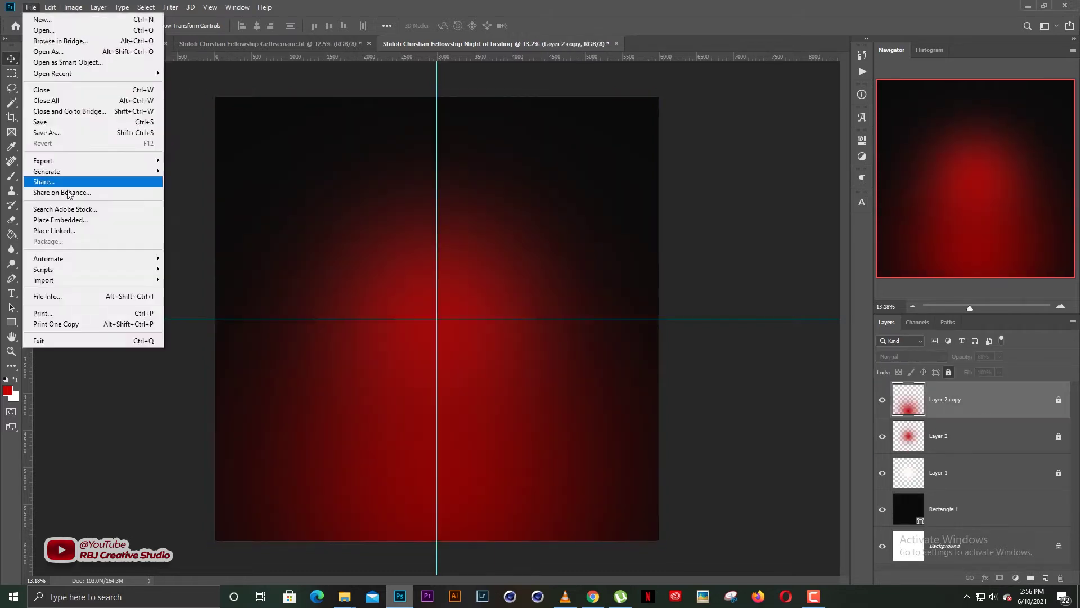
{"action": "left_click", "coordinate": [112, 228]}
{"action": "left_click", "coordinate": [56, 228]}
{"action": "double_click", "coordinate": [141, 151]}
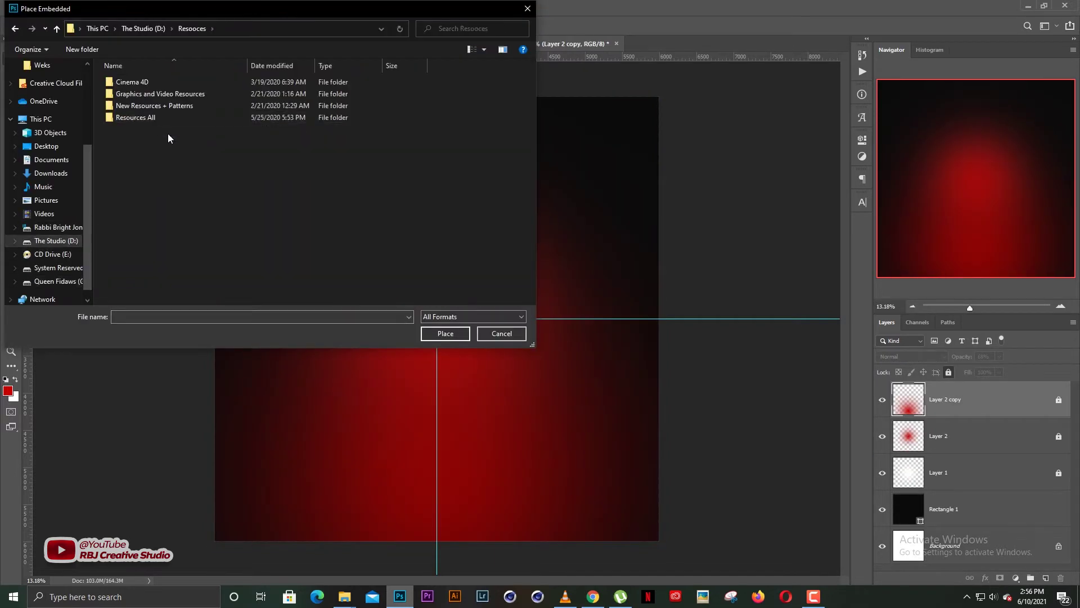
{"action": "double_click", "coordinate": [141, 90]}
{"action": "left_click", "coordinate": [192, 28]}
{"action": "double_click", "coordinate": [192, 92]}
{"action": "double_click", "coordinate": [217, 128]}
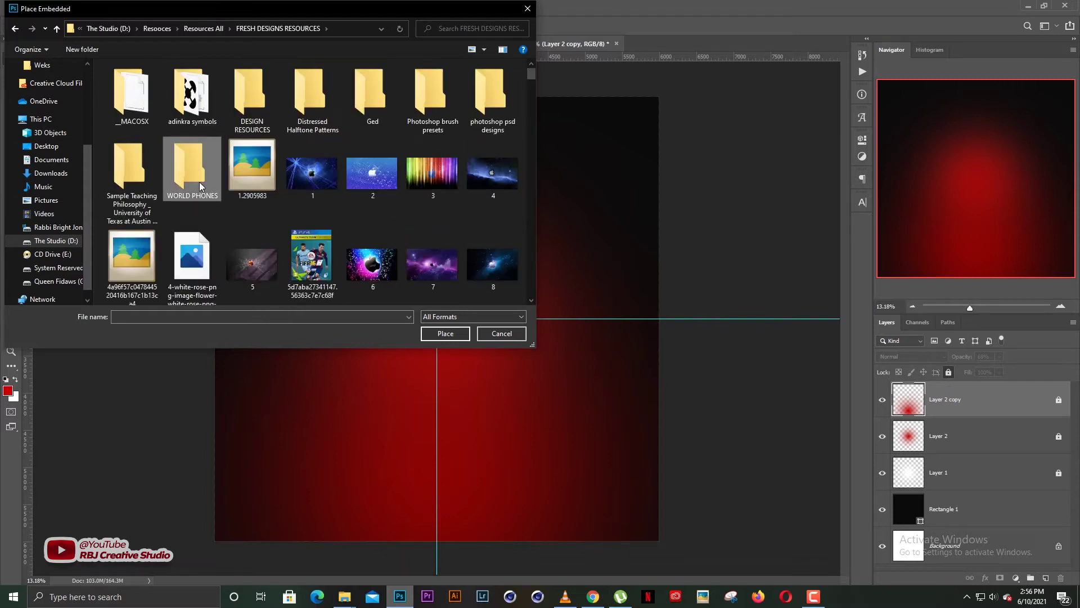
{"action": "left_click", "coordinate": [372, 90]}
{"action": "scroll", "coordinate": [315, 225], "scroll_direction": "down", "scroll_amount": 2}
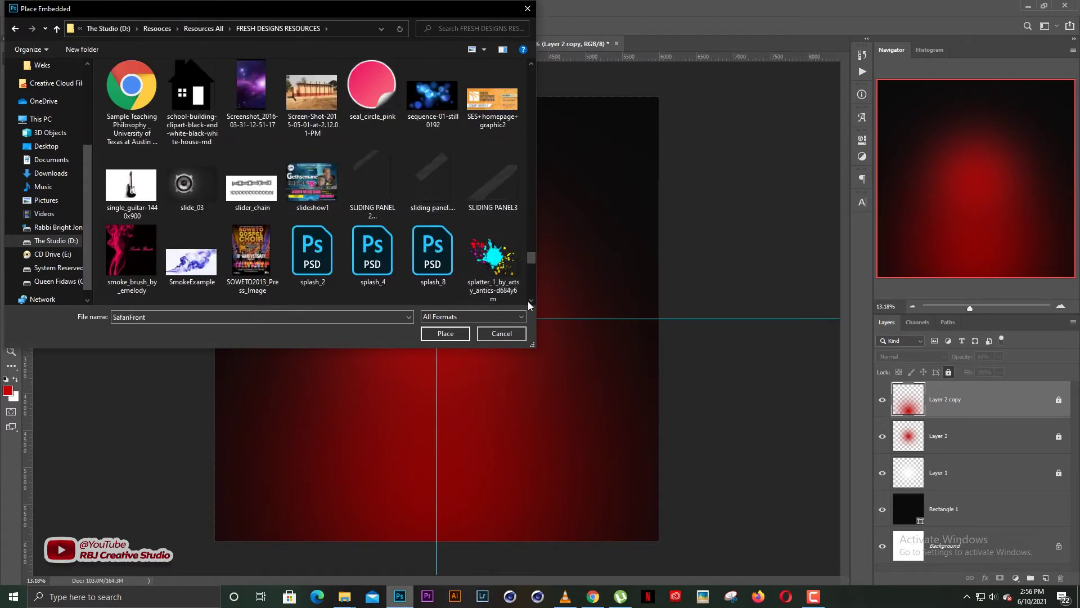
{"action": "scroll", "coordinate": [149, 254], "scroll_direction": "down", "scroll_amount": 2}
Embed the spotlight image stretched over the whole canvas and bring up the Gethsemane flyer
{"action": "left_click", "coordinate": [149, 254]}
{"action": "double_click", "coordinate": [149, 253]}
{"action": "left_click_drag", "start_coordinate": [621, 318], "coordinate": [658, 318]}
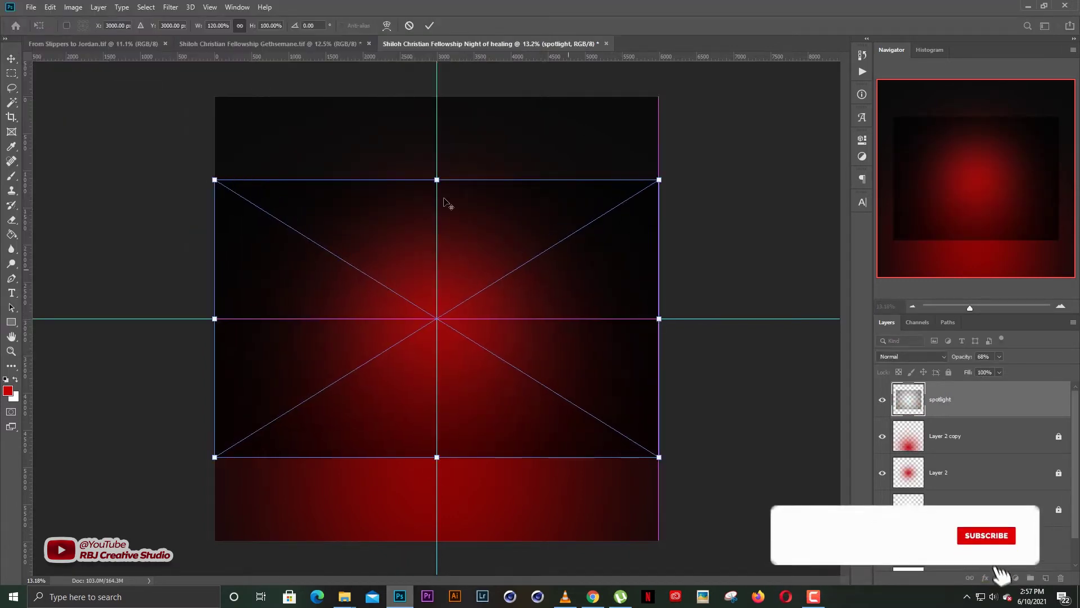
{"action": "left_click_drag", "start_coordinate": [436, 181], "coordinate": [457, 96]}
{"action": "key", "text": "Return"}
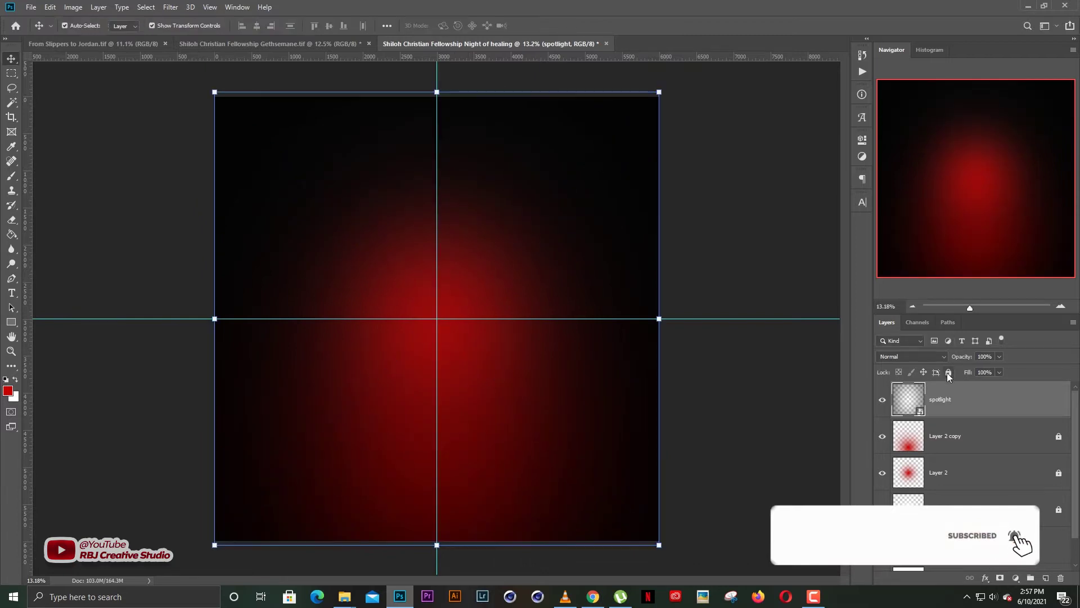
{"action": "key", "text": "ctrl+shift+Tab"}
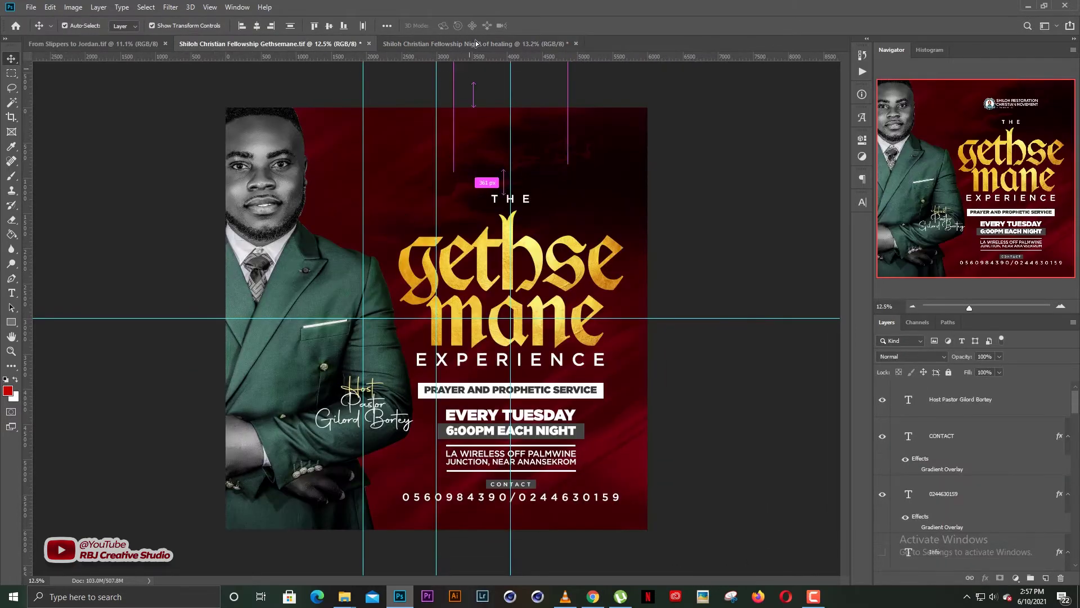
Copy the Shiloh logo and the DSC_1022 man photo from Gethsemane into Night of healing
{"action": "left_click_drag", "start_coordinate": [475, 43], "coordinate": [392, 150]}
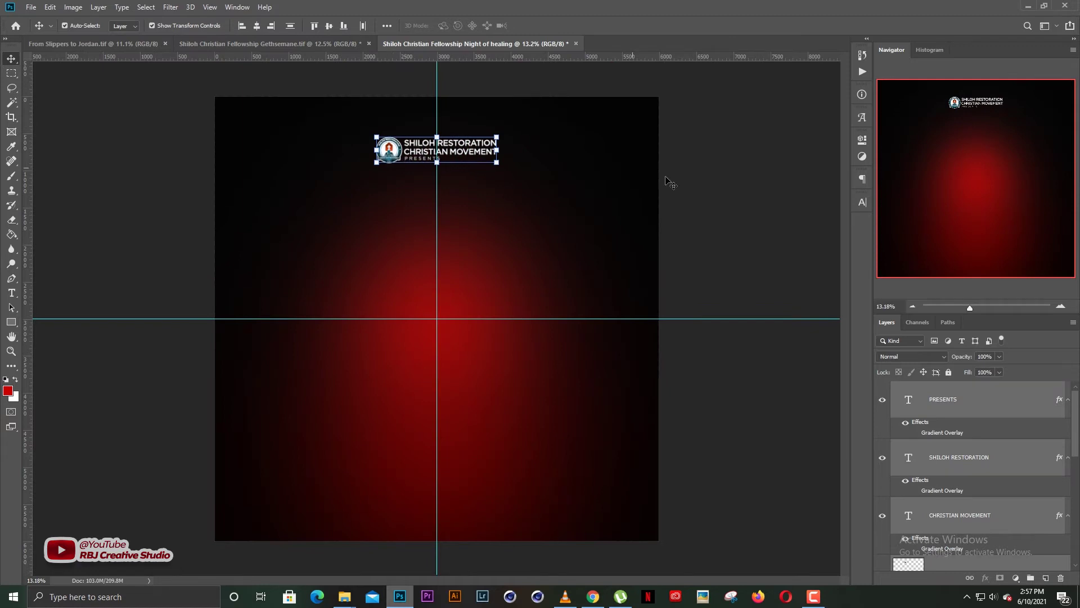
{"action": "left_click", "coordinate": [270, 43]}
{"action": "left_click_drag", "start_coordinate": [293, 253], "coordinate": [441, 384]}
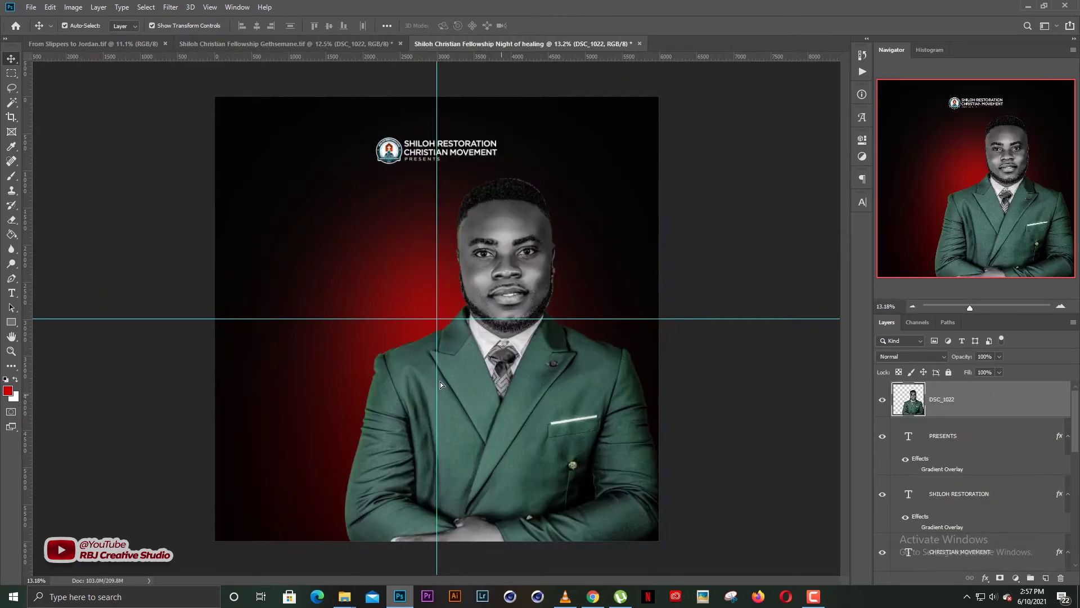
Scale the man to about 64% under the logo and erase his lower edge
{"action": "key", "text": "ctrl+t"}
{"action": "mouse_move", "coordinate": [428, 159]}
{"action": "left_mouse_down"}
{"action": "mouse_move", "coordinate": [450, 257]}
{"action": "mouse_move", "coordinate": [439, 245]}
{"action": "left_mouse_up"}
{"action": "key", "text": "Return"}
{"action": "key", "text": "e"}
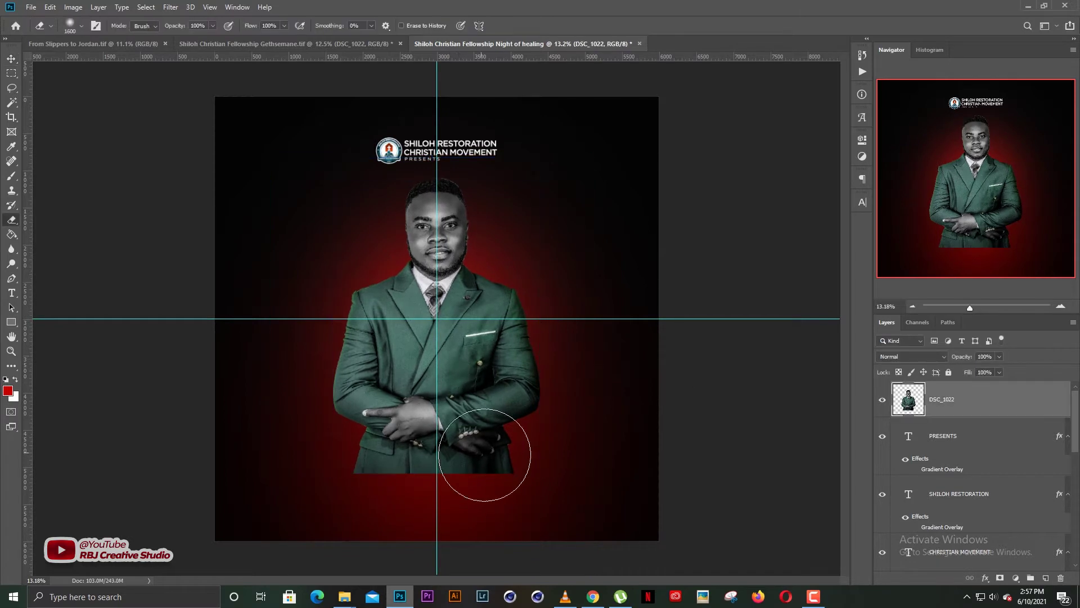
{"action": "key", "text": "v"}
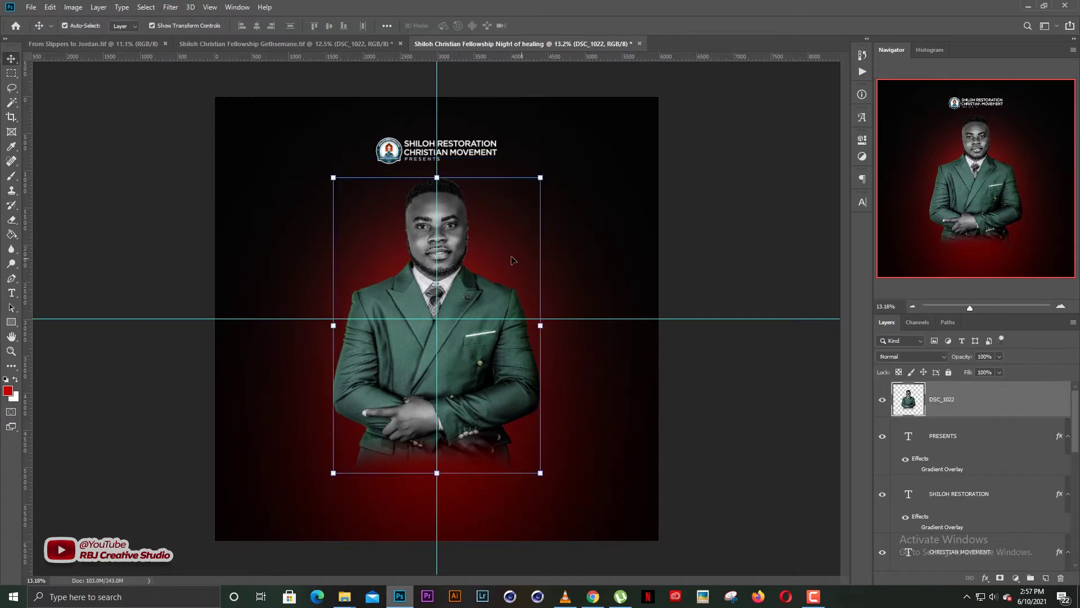
{"action": "left_click", "coordinate": [1016, 579]}
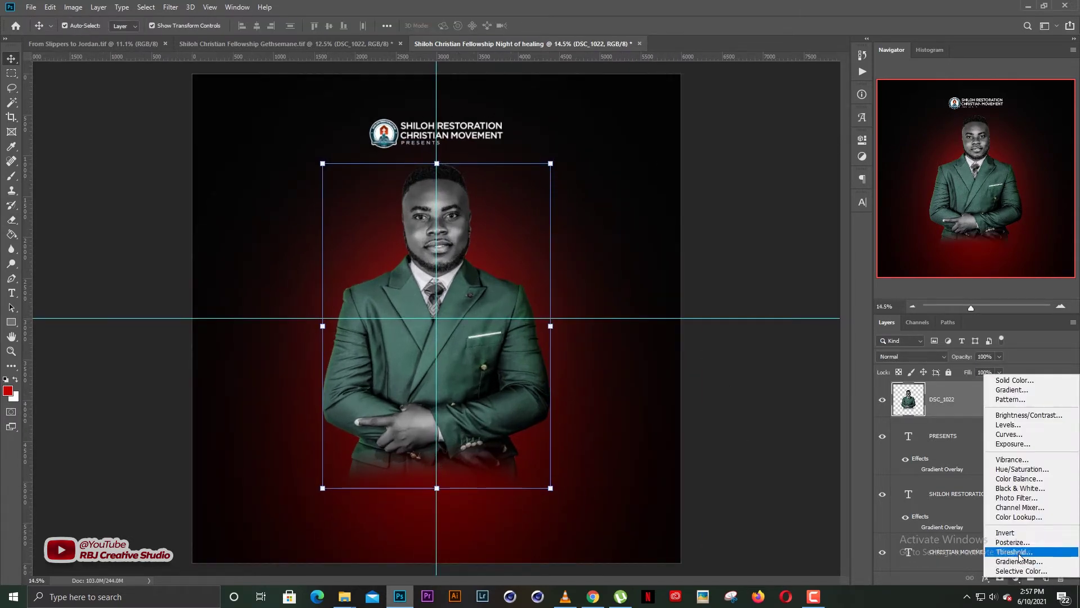
Clip a Gradient Map to the man's photo using a dark-red preset with a near-black left stop
{"action": "left_click", "coordinate": [1019, 560]}
{"action": "key", "text": "ctrl+alt+g"}
{"action": "left_click", "coordinate": [798, 176]}
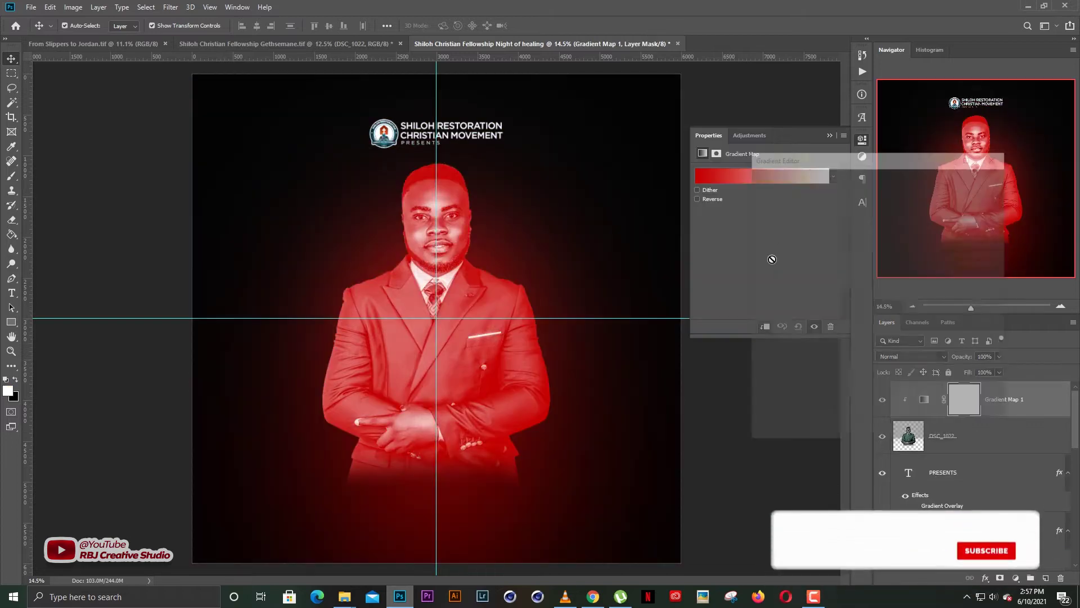
{"action": "type", "text": "84"}
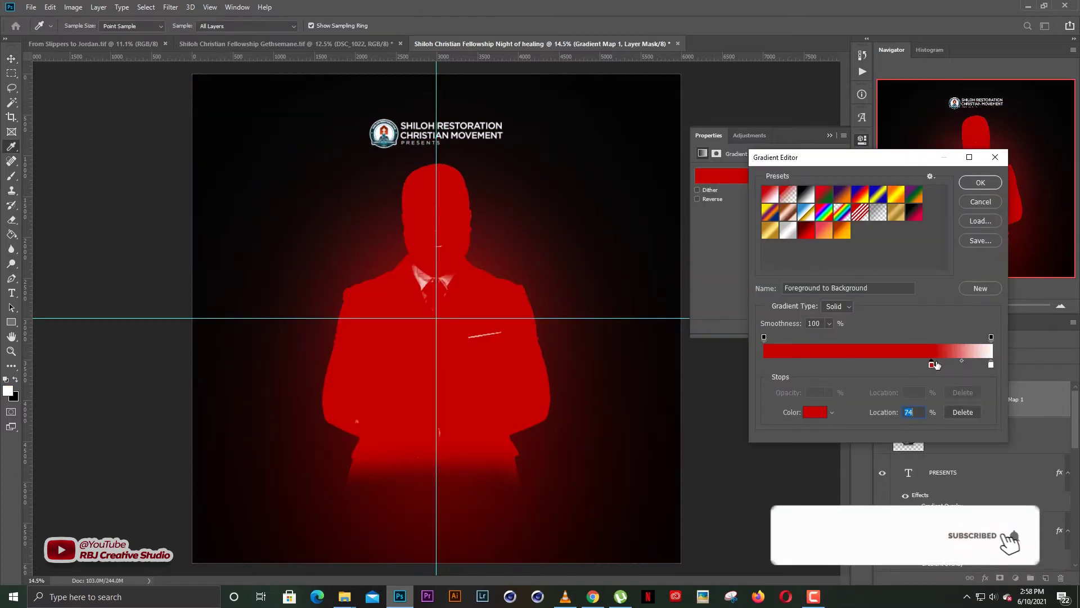
{"action": "left_click", "coordinate": [808, 233]}
{"action": "double_click", "coordinate": [764, 364]}
{"action": "left_click", "coordinate": [617, 321]}
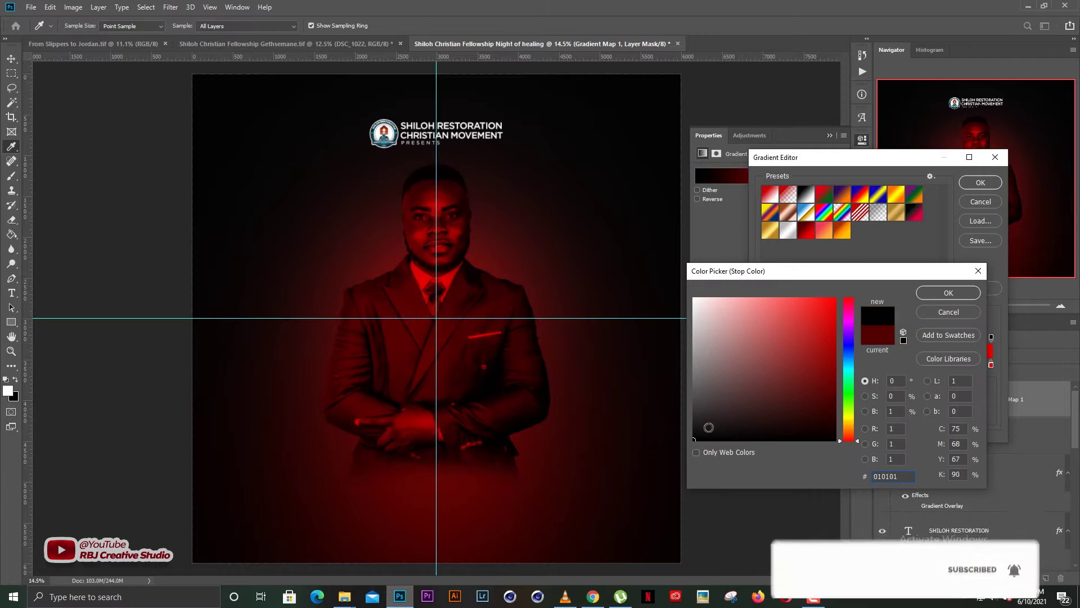
{"action": "key", "text": "Return"}
{"action": "left_click", "coordinate": [904, 364]}
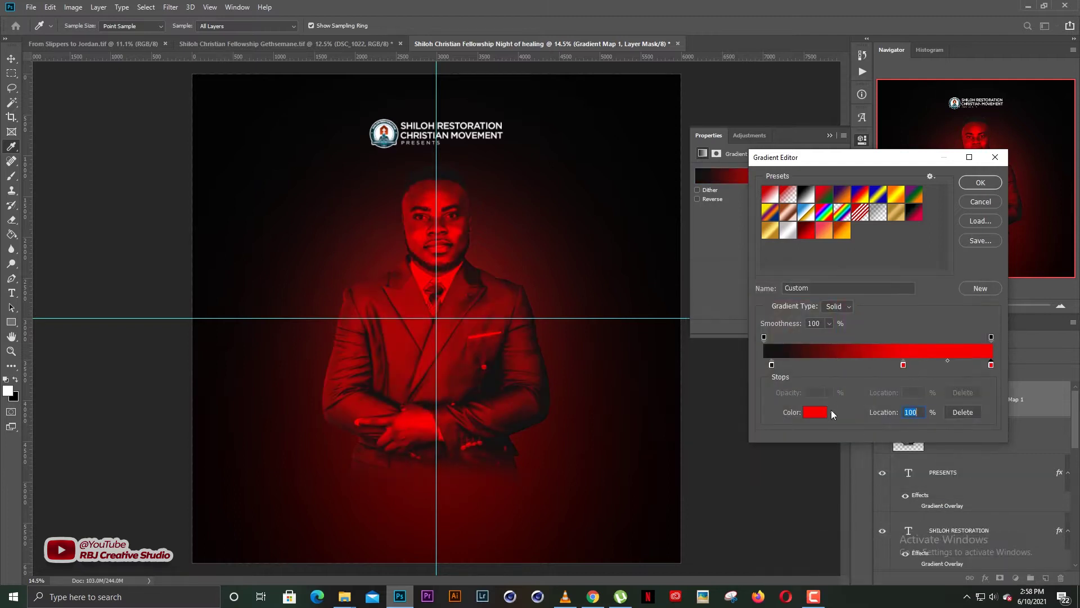
Make the gradient's right stop white, shift the red stop right, and lower opacity to about 71%
{"action": "double_click", "coordinate": [991, 365]}
{"action": "type", "text": "ffffff"}
{"action": "key", "text": "Return"}
{"action": "left_click_drag", "start_coordinate": [904, 364], "coordinate": [945, 357]}
{"action": "key", "text": "Return"}
{"action": "key", "text": "v"}
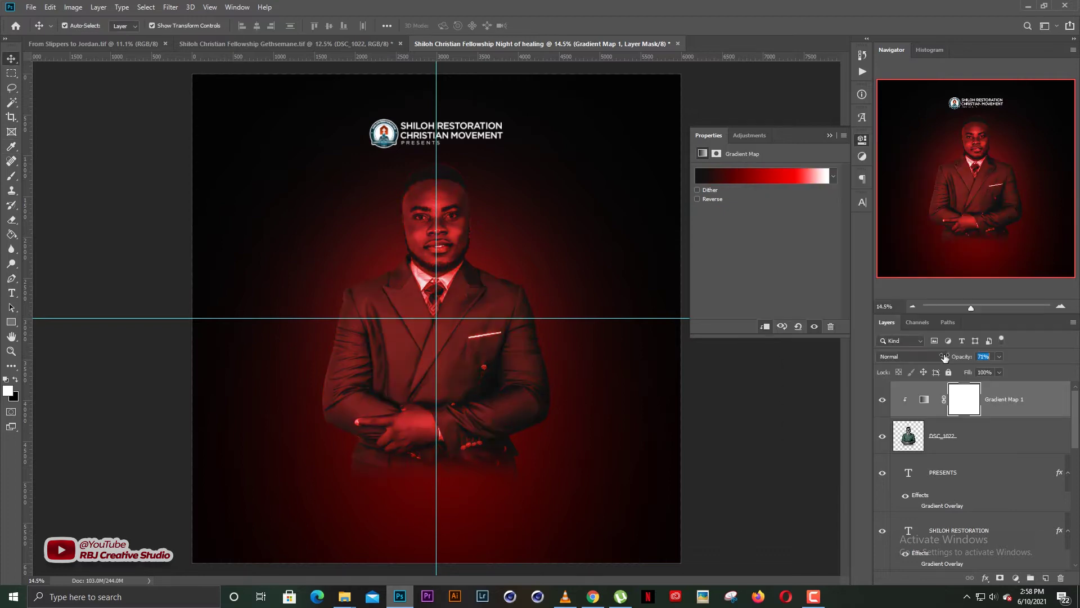
{"action": "left_click", "coordinate": [830, 136]}
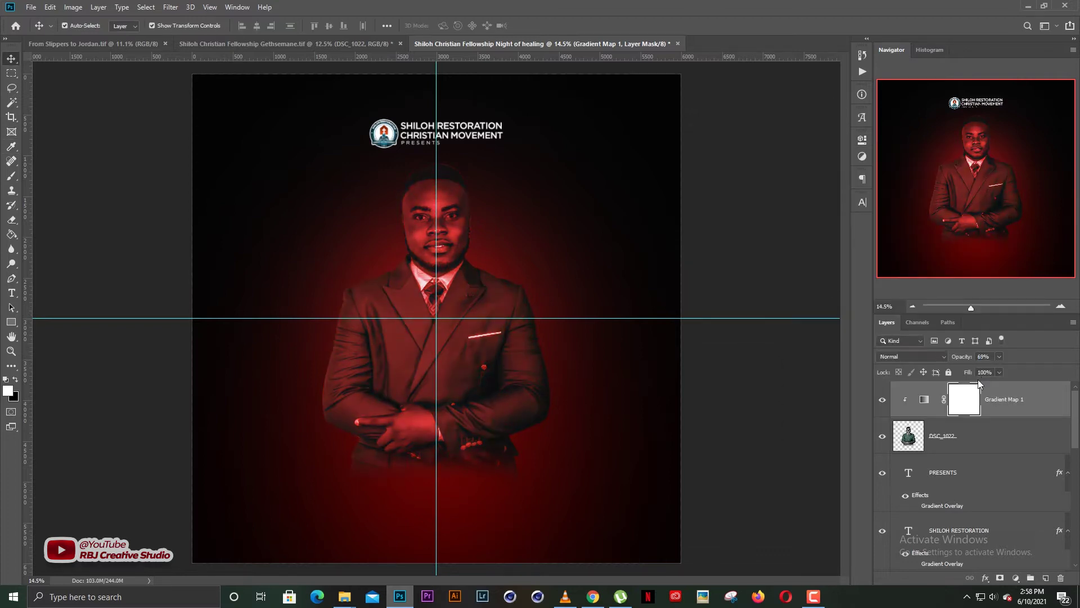
Move the man's photo lower on the canvas
{"action": "left_click", "coordinate": [952, 444]}
{"action": "key", "text": "ctrl+t"}
{"action": "left_click_drag", "start_coordinate": [473, 366], "coordinate": [476, 429]}
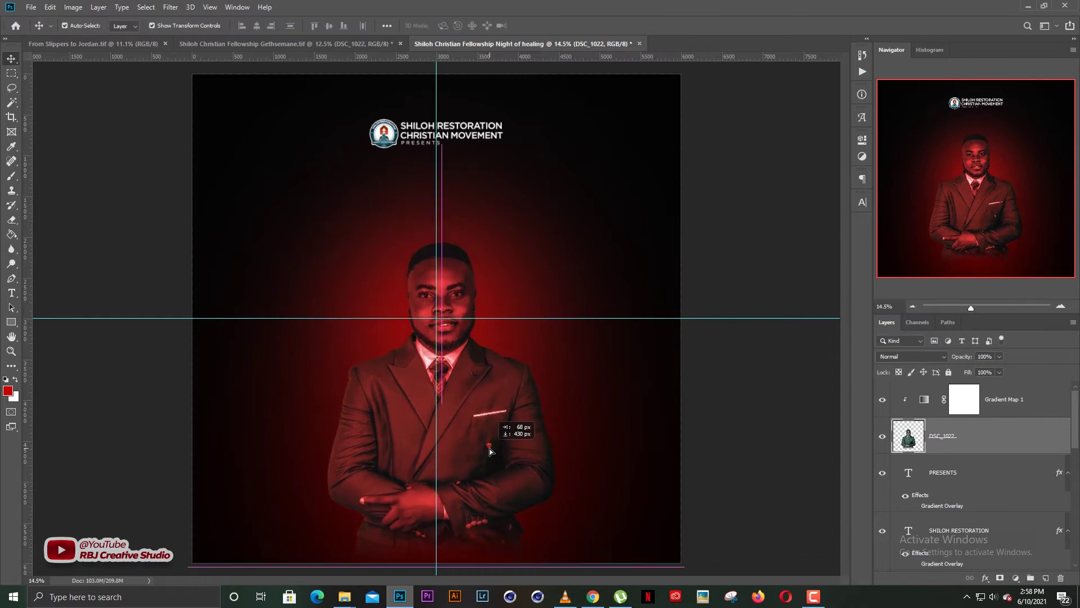
{"action": "key", "text": "Return"}
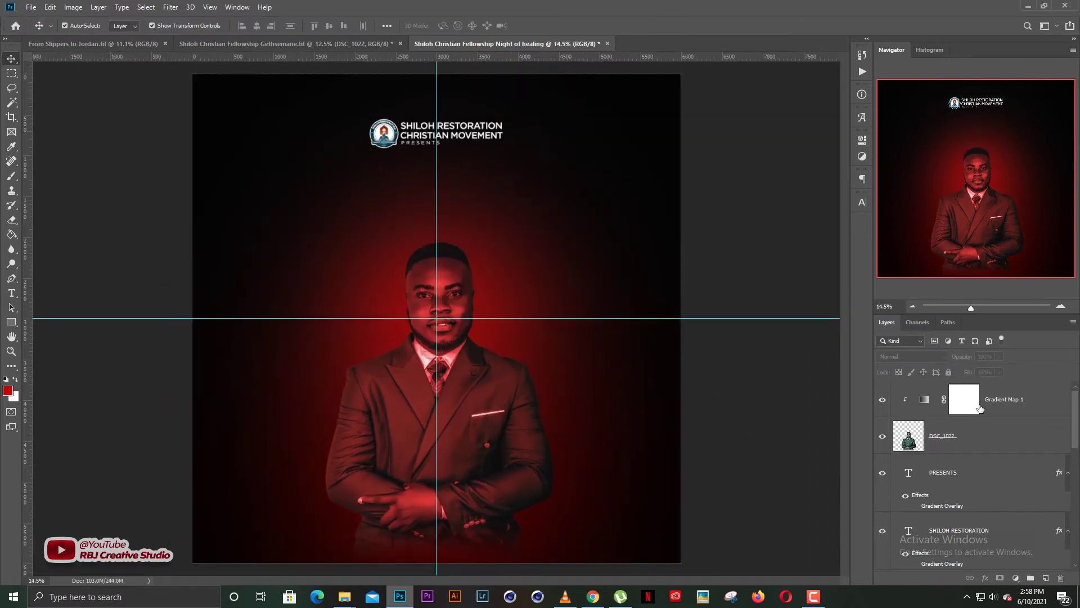
{"action": "left_click", "coordinate": [980, 407]}
Type a white HEALING title above the man's head in Nexa Rust Slab
{"action": "key", "text": "t"}
{"action": "left_click", "coordinate": [385, 259]}
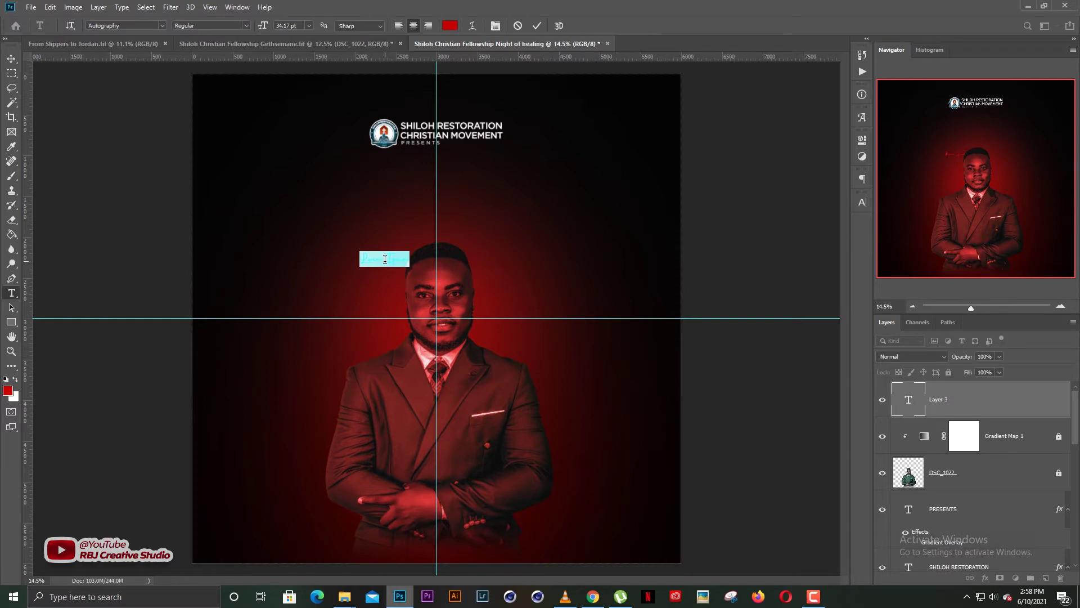
{"action": "type", "text": "HEALING"}
{"action": "left_click", "coordinate": [450, 25]}
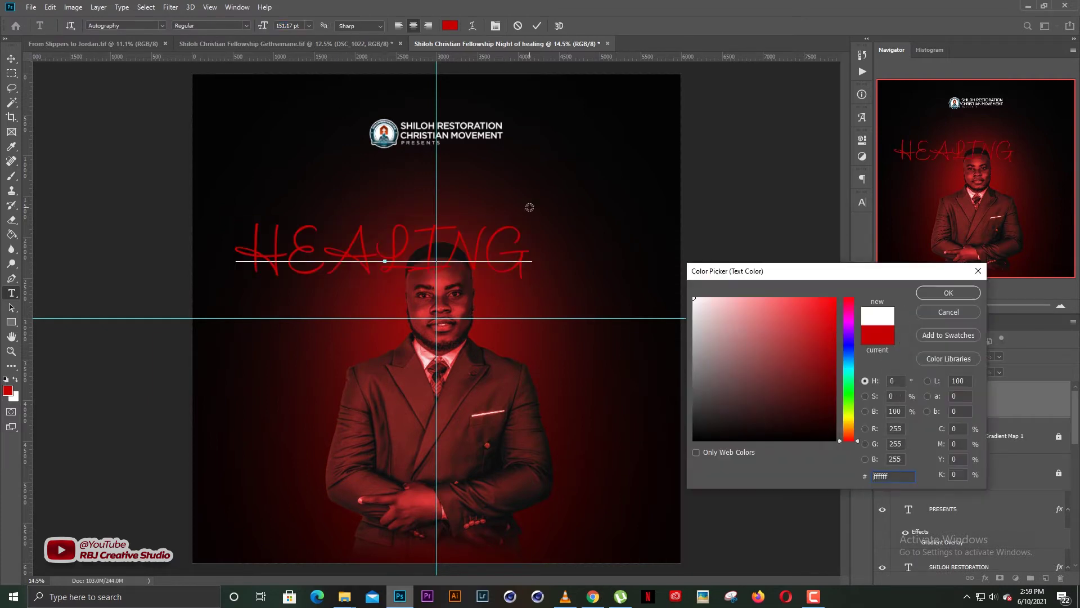
{"action": "left_click", "coordinate": [947, 295]}
{"action": "left_click", "coordinate": [164, 24]}
{"action": "left_click", "coordinate": [180, 116]}
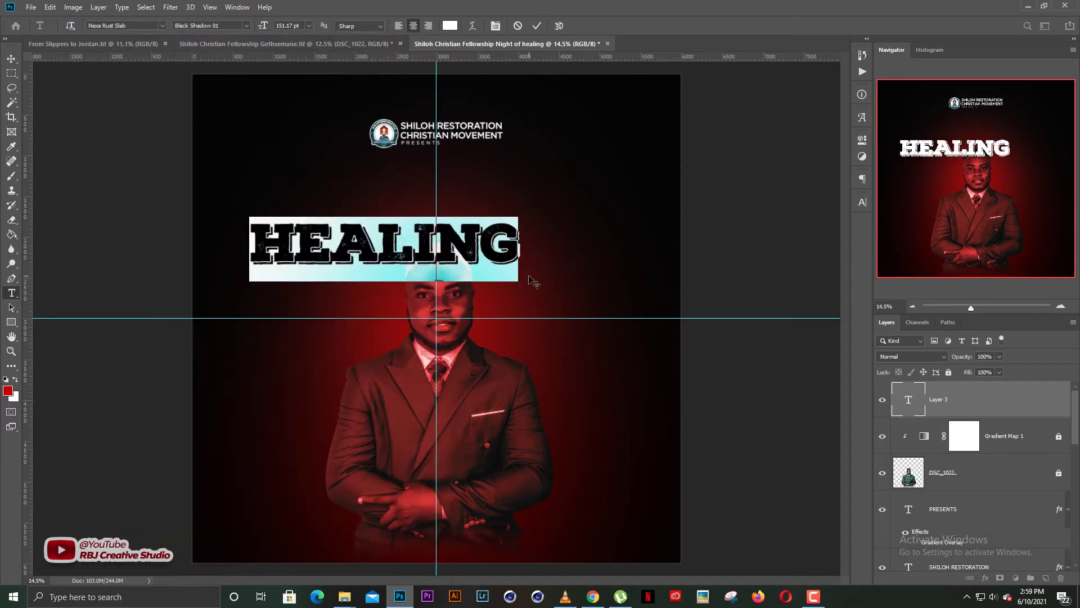
{"action": "key", "text": "ctrl+Return"}
Nudge HEALING right, send it behind the man's photo, and switch it to a bold italic font
{"action": "key", "text": "v"}
{"action": "left_click_drag", "start_coordinate": [497, 244], "coordinate": [554, 246]}
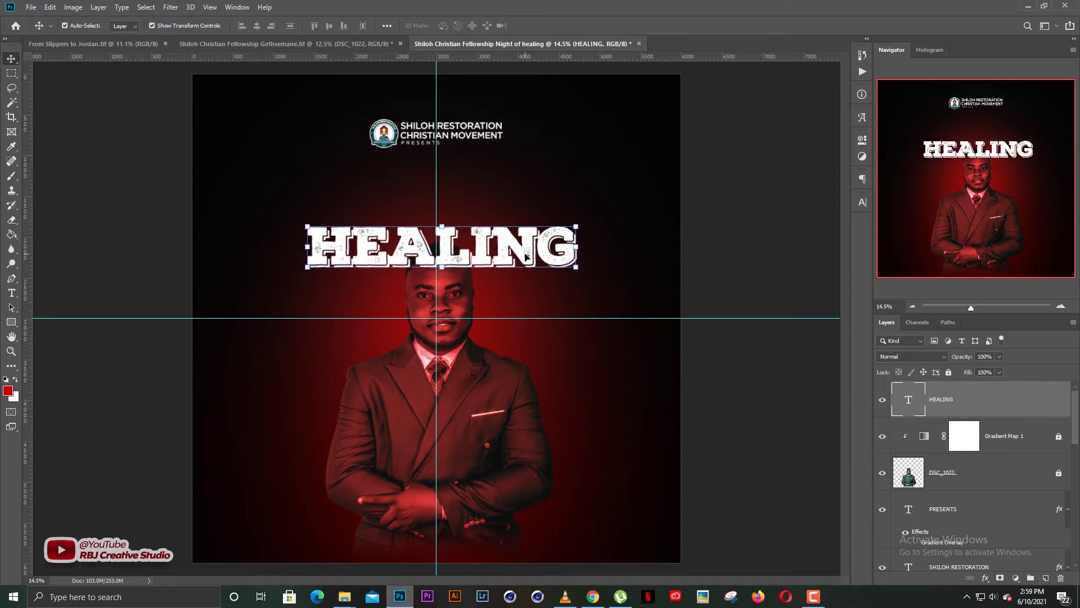
{"action": "key", "text": "ctrl+bracketleft"}
{"action": "key", "text": "ctrl+bracketleft"}
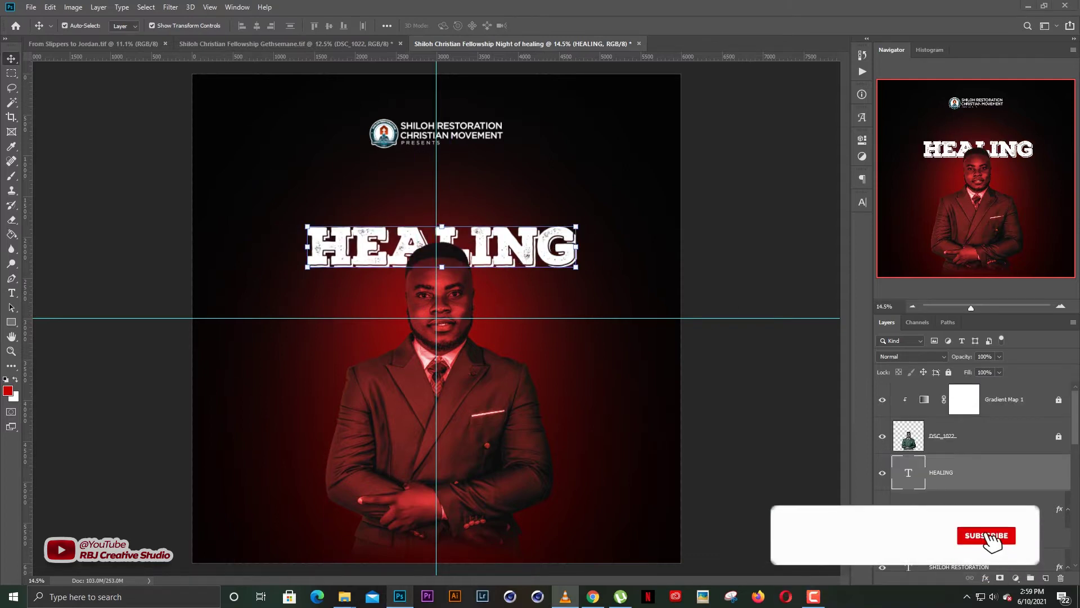
{"action": "double_click", "coordinate": [562, 236]}
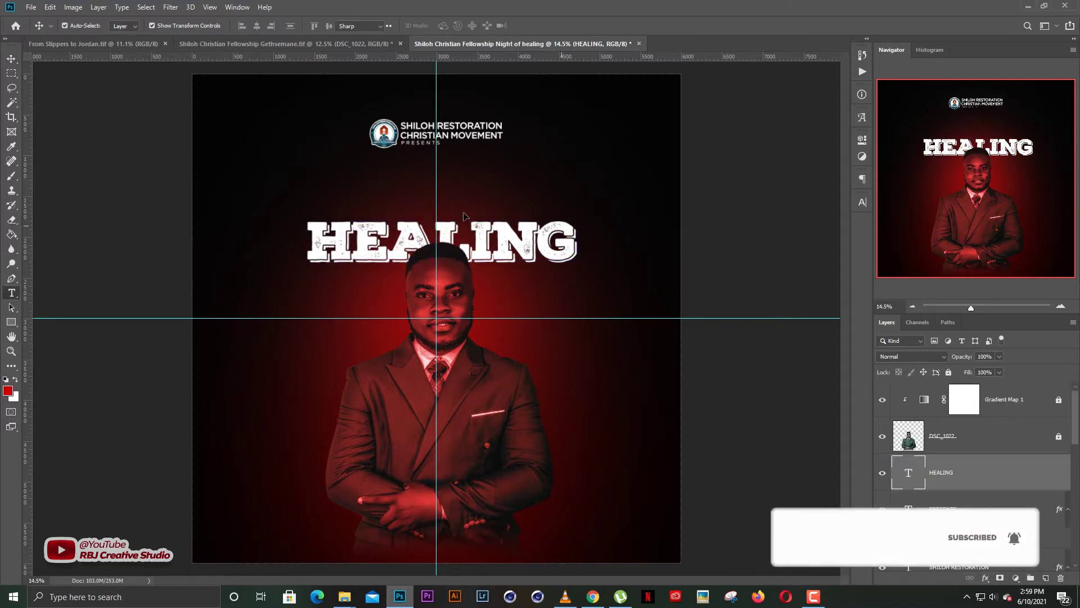
{"action": "left_click", "coordinate": [164, 24]}
{"action": "left_click", "coordinate": [163, 179]}
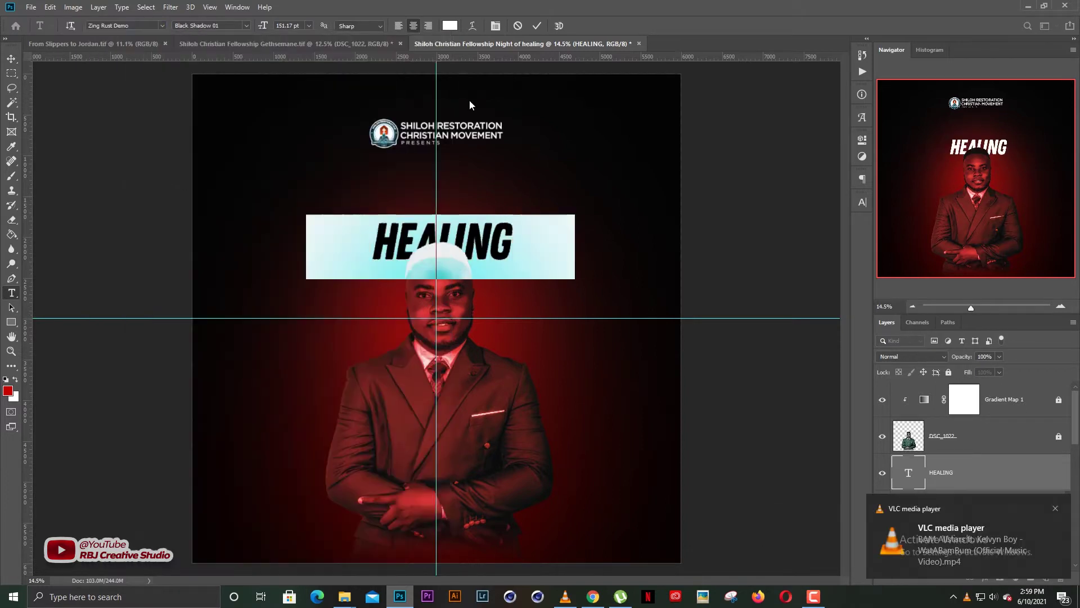
{"action": "key", "text": "ctrl+Return"}
Enlarge HEALING greatly, lower and lock the man's photo, and move HEALING down 262 px
{"action": "key", "text": "v"}
{"action": "left_click_drag", "start_coordinate": [587, 186], "coordinate": [598, 181]}
{"action": "key", "text": "Return"}
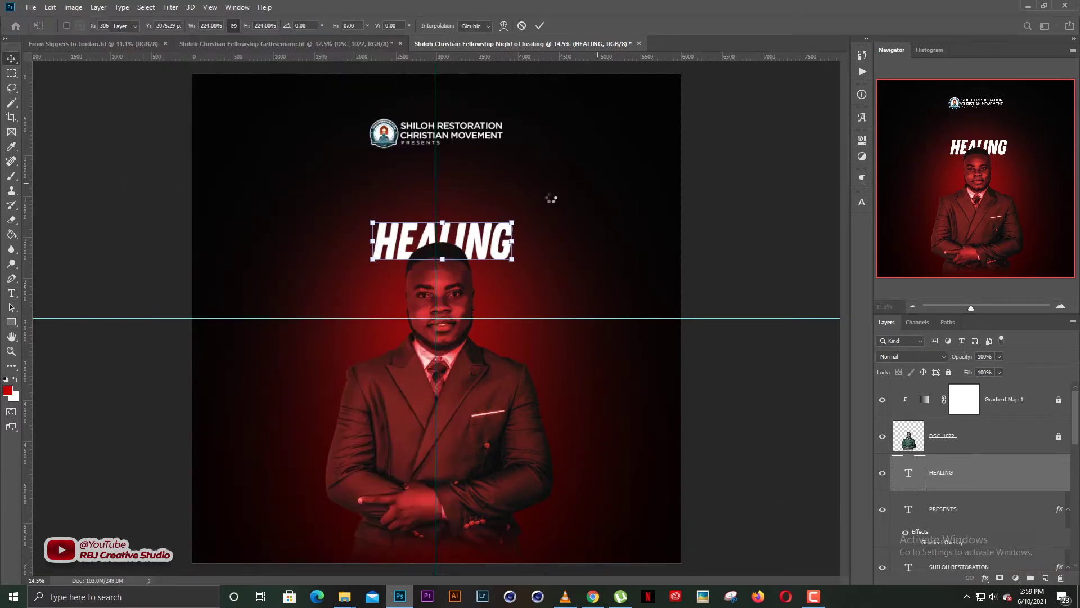
{"action": "left_click_drag", "start_coordinate": [438, 241], "coordinate": [438, 274]}
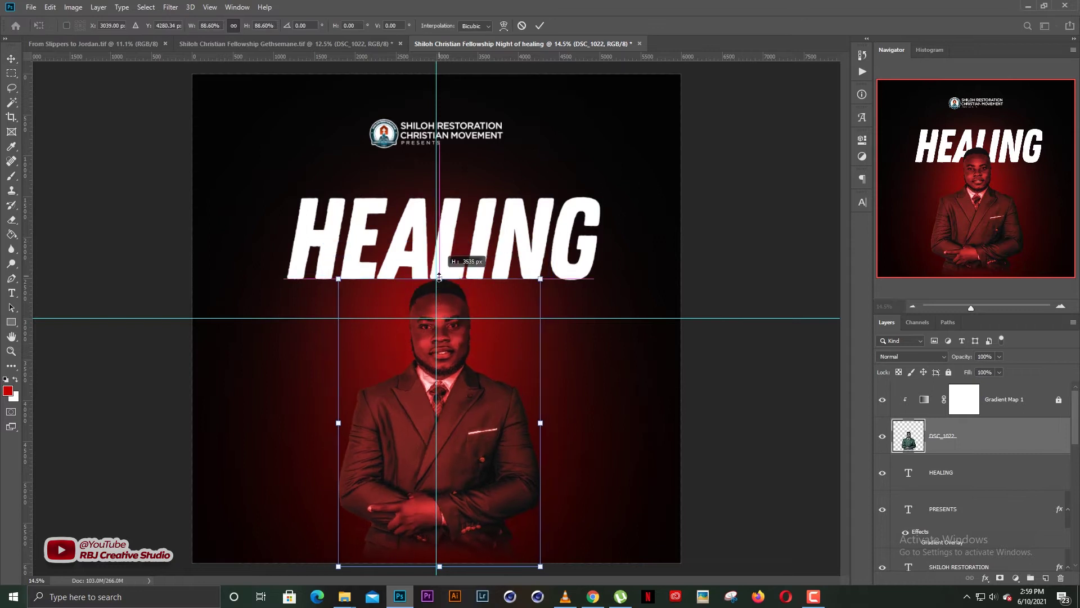
{"action": "key", "text": "ctrl+slash"}
{"action": "mouse_move", "coordinate": [510, 247]}
{"action": "left_mouse_down"}
{"action": "mouse_move", "coordinate": [510, 268]}
{"action": "mouse_move", "coordinate": [510, 202]}
{"action": "left_mouse_up"}
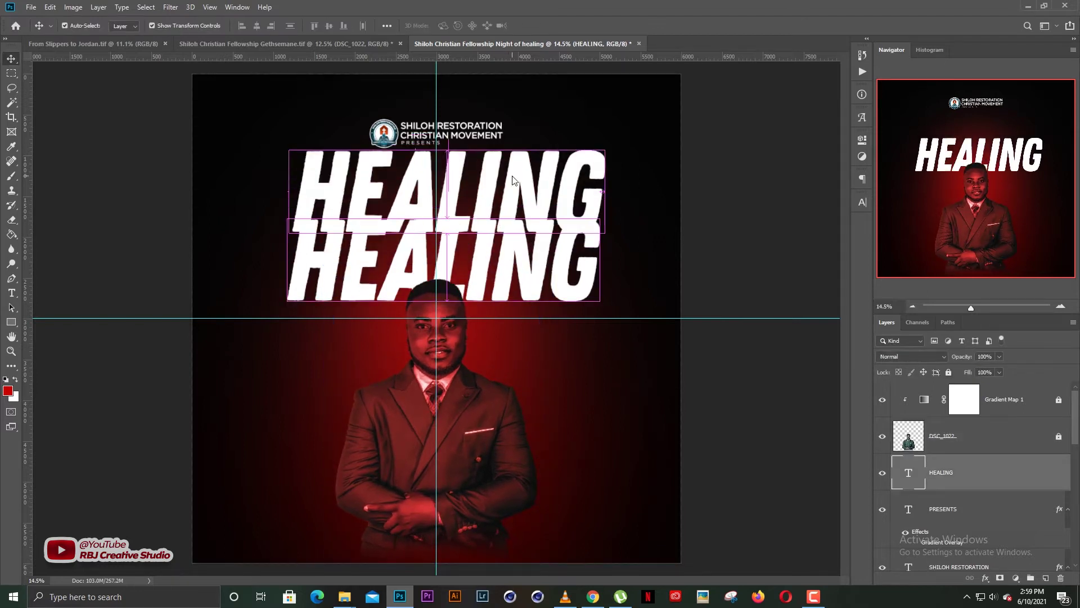
Retype the duplicated title as A NIGHT, discarding an accidental enlargement
{"action": "double_click", "coordinate": [511, 203]}
{"action": "type", "text": "A NIGHT"}
{"action": "key", "text": "ctrl+Return"}
{"action": "left_click_drag", "start_coordinate": [453, 142], "coordinate": [453, 125]}
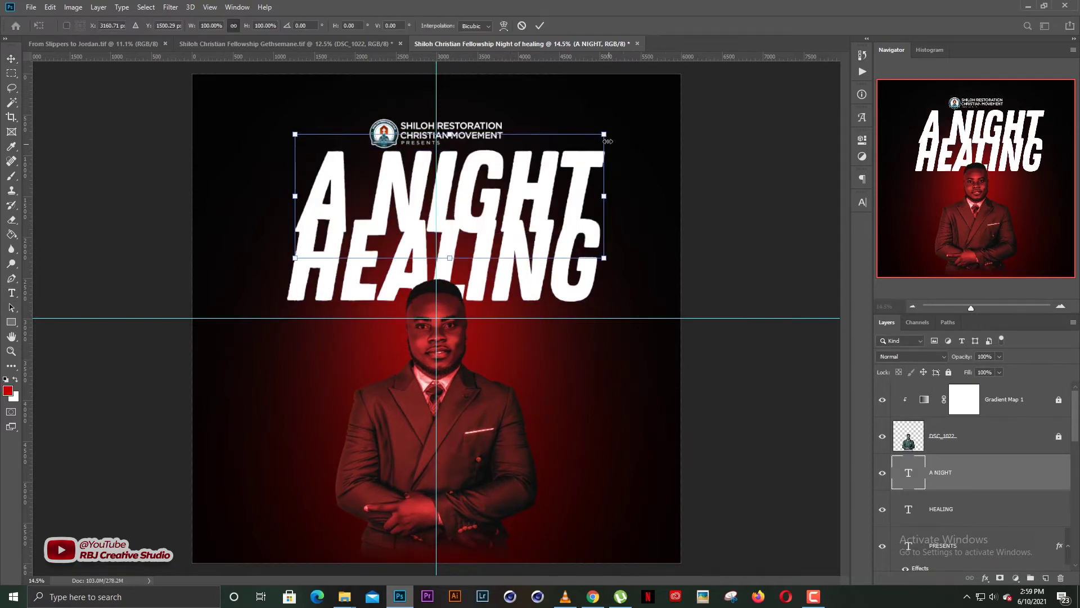
{"action": "key", "text": "Escape"}
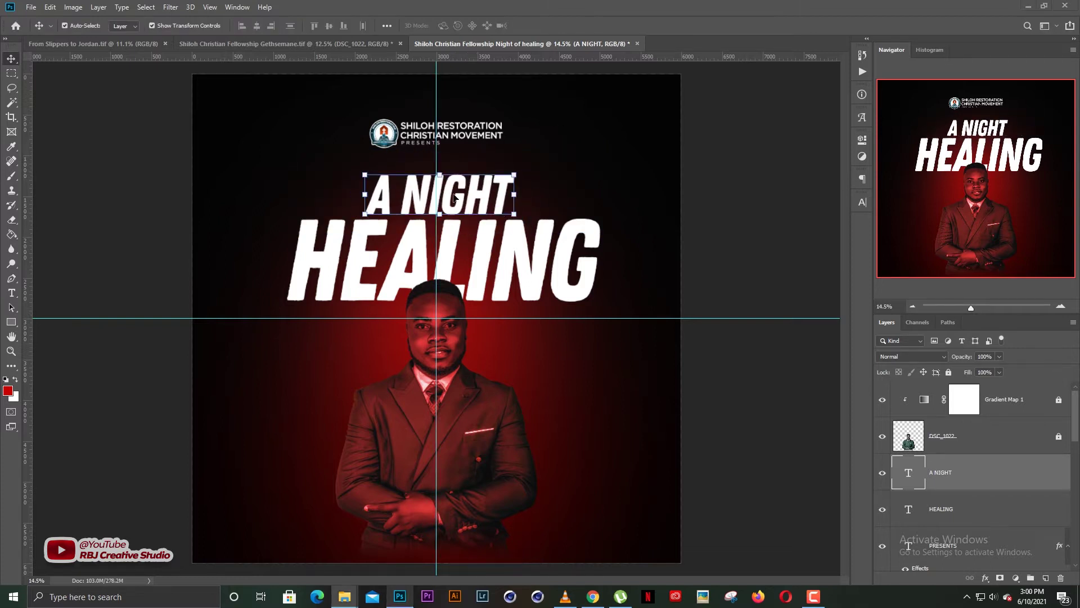
Select both HEALING and A NIGHT and move the two-line title down together
{"action": "left_click", "coordinate": [560, 226]}
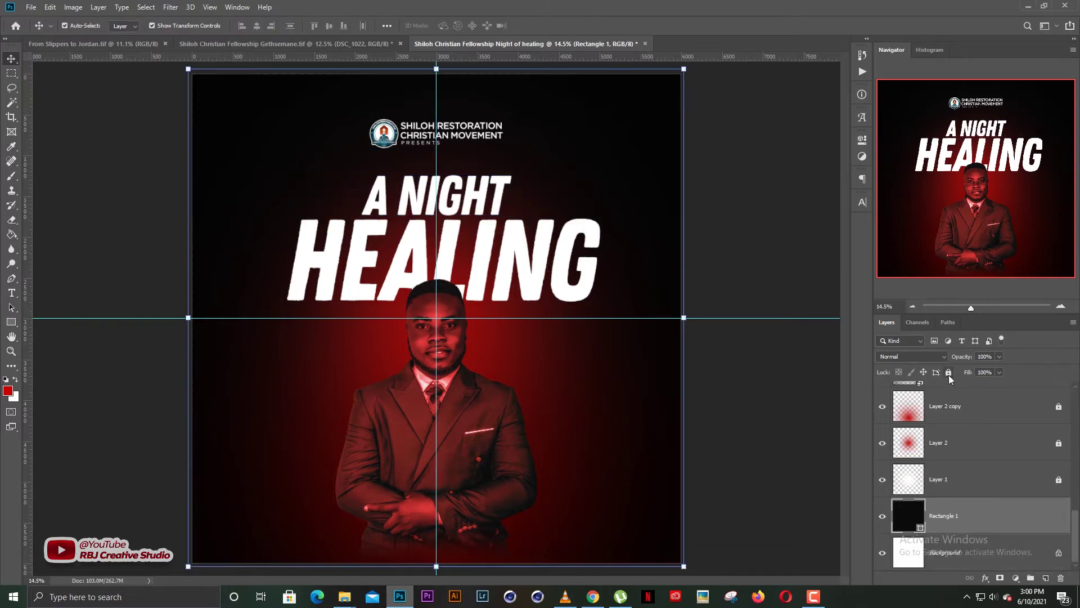
{"action": "left_click", "coordinate": [509, 259]}
{"action": "left_click", "coordinate": [484, 197], "text": "shift"}
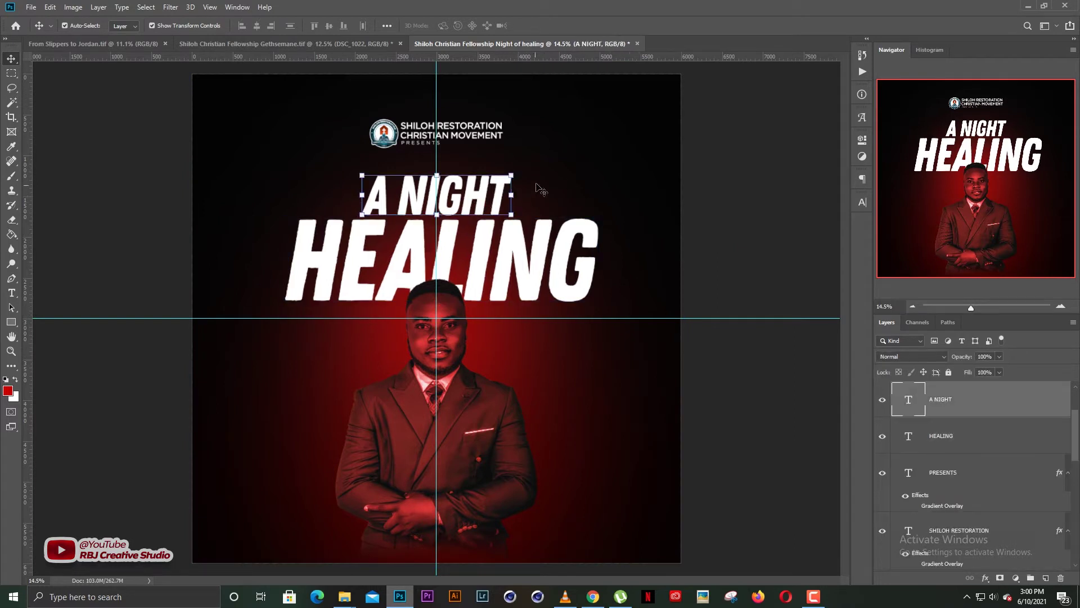
{"action": "left_click_drag", "start_coordinate": [481, 256], "coordinate": [481, 273]}
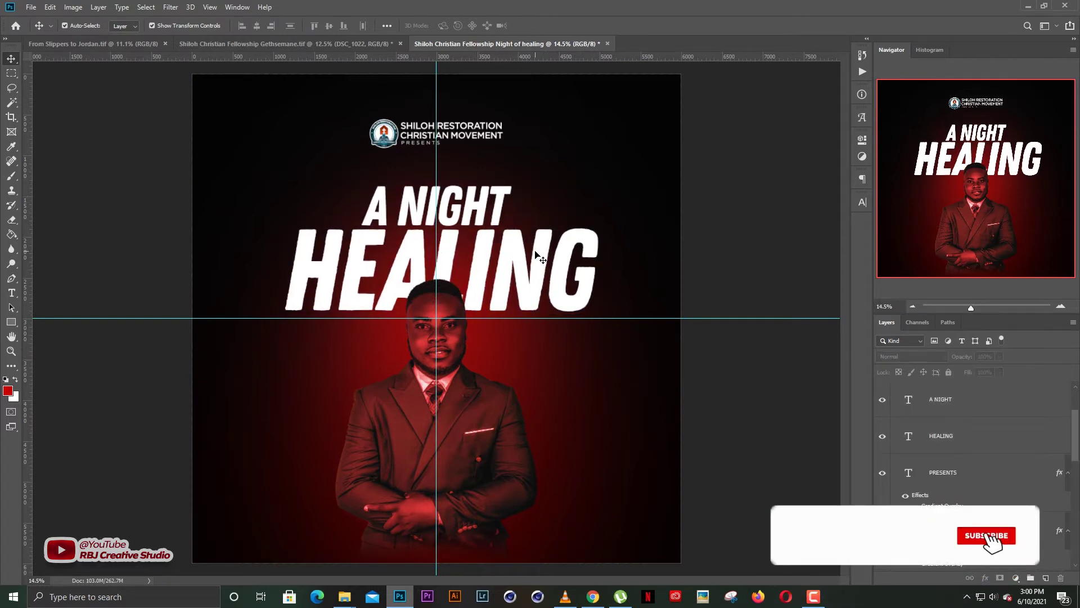
{"action": "scroll", "coordinate": [442, 296], "scroll_direction": "up", "scroll_amount": 3}
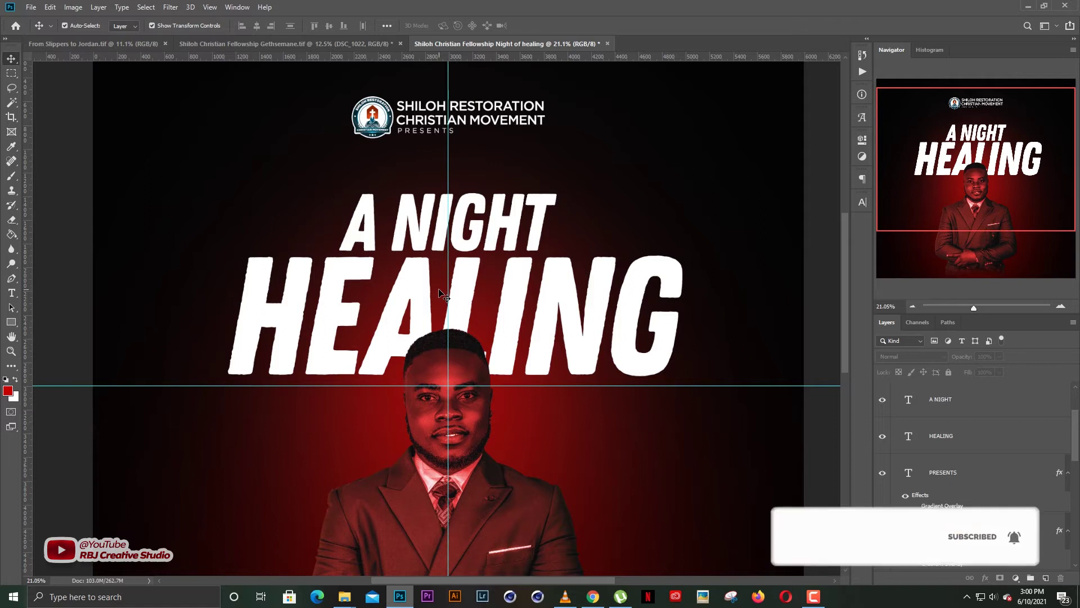
{"action": "scroll", "coordinate": [570, 272], "scroll_direction": "down", "scroll_amount": 1}
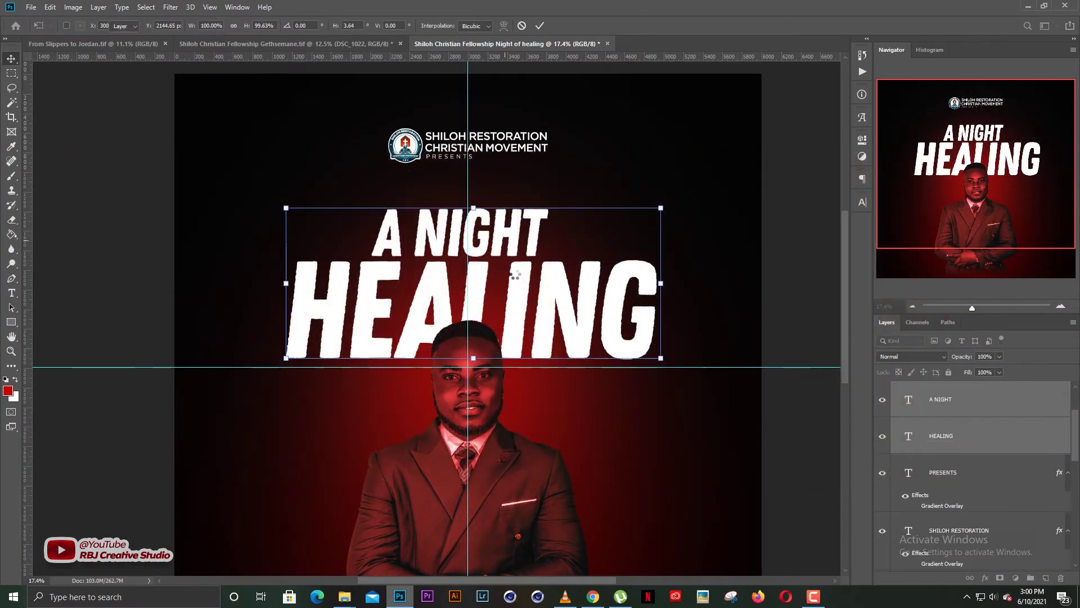
{"action": "scroll", "coordinate": [516, 282], "scroll_direction": "down", "scroll_amount": 2}
{"action": "key", "text": "Return"}
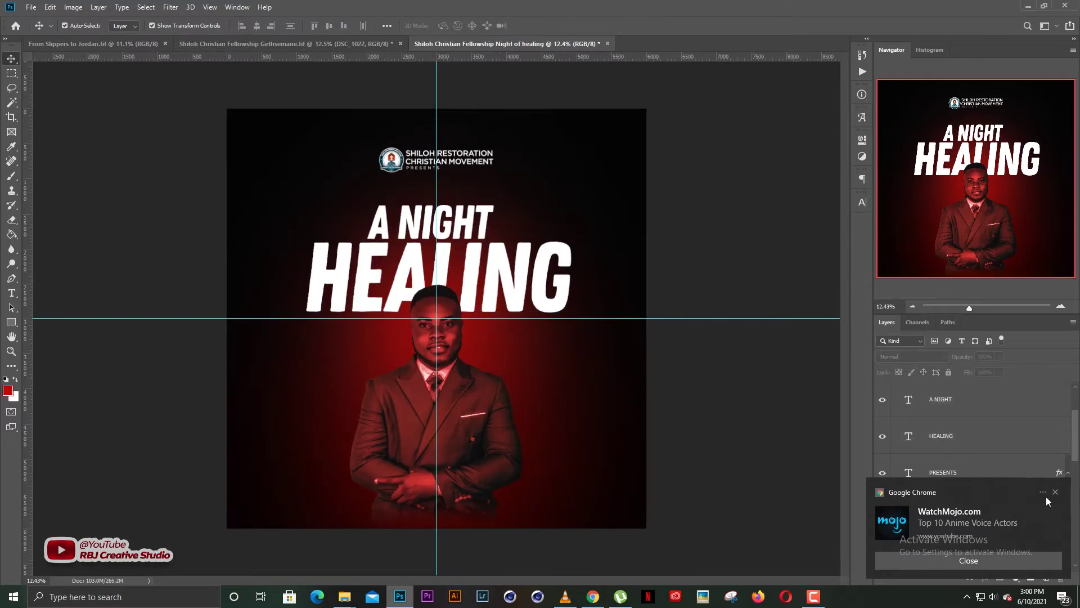
{"action": "scroll", "coordinate": [975, 462], "scroll_direction": "down", "scroll_amount": 5}
Place the crutches illustration from Downloads above the spotlight layer and enlarge it
{"action": "scroll", "coordinate": [975, 461], "scroll_direction": "down", "scroll_amount": 2}
{"action": "left_click", "coordinate": [956, 489]}
{"action": "left_click", "coordinate": [31, 6]}
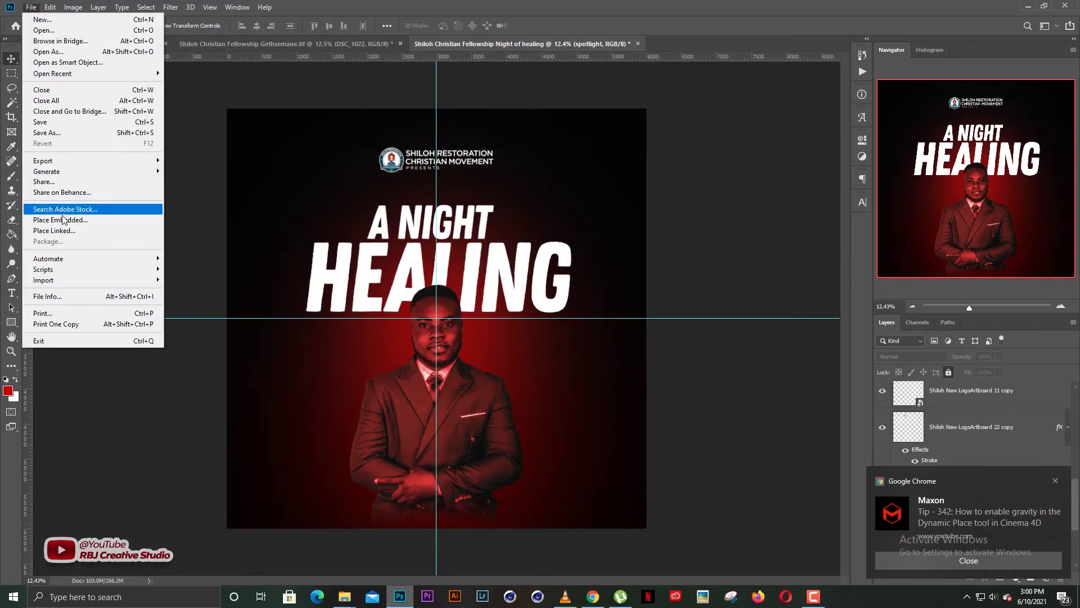
{"action": "left_click", "coordinate": [62, 213]}
{"action": "left_click", "coordinate": [31, 7]}
{"action": "left_click", "coordinate": [62, 215]}
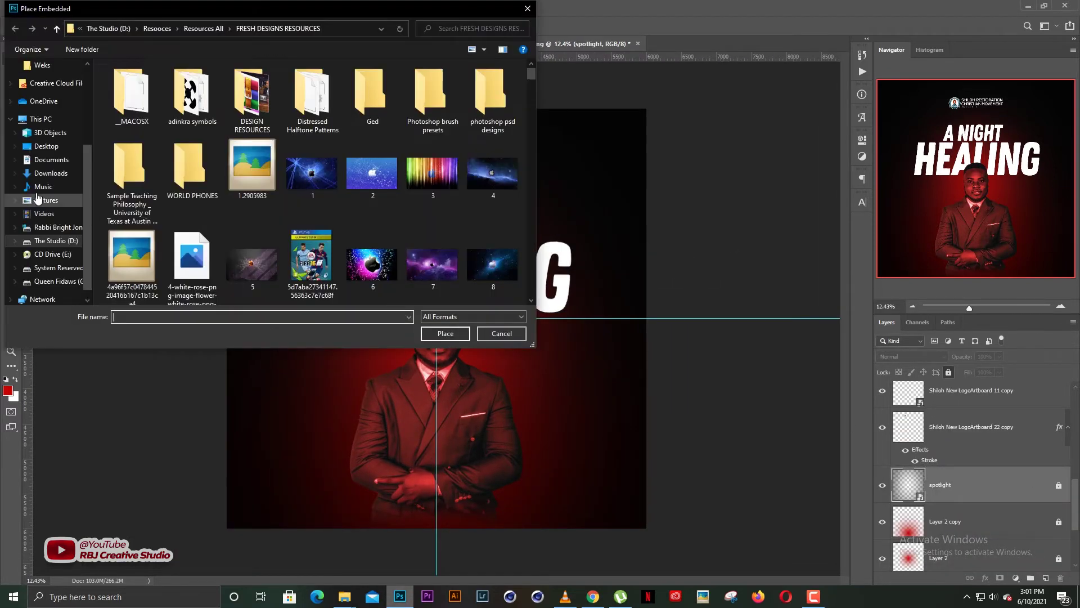
{"action": "key", "text": "Escape"}
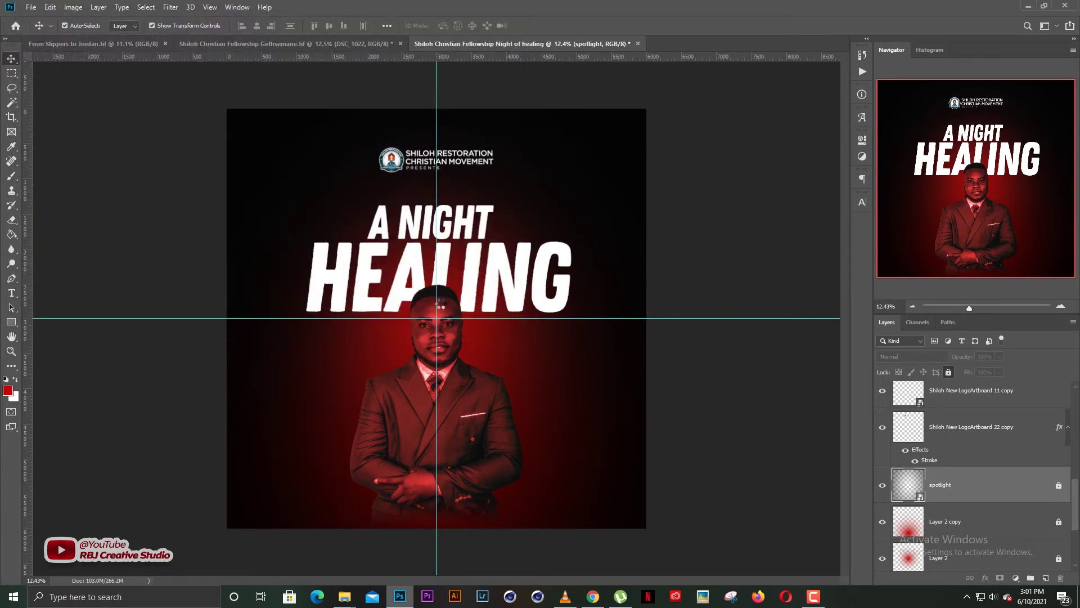
{"action": "key", "text": "Return"}
{"action": "left_click_drag", "start_coordinate": [471, 318], "coordinate": [536, 314]}
{"action": "key", "text": "Return"}
Rasterize the illustration and delete its caption and watermark strip
{"action": "key", "text": "m"}
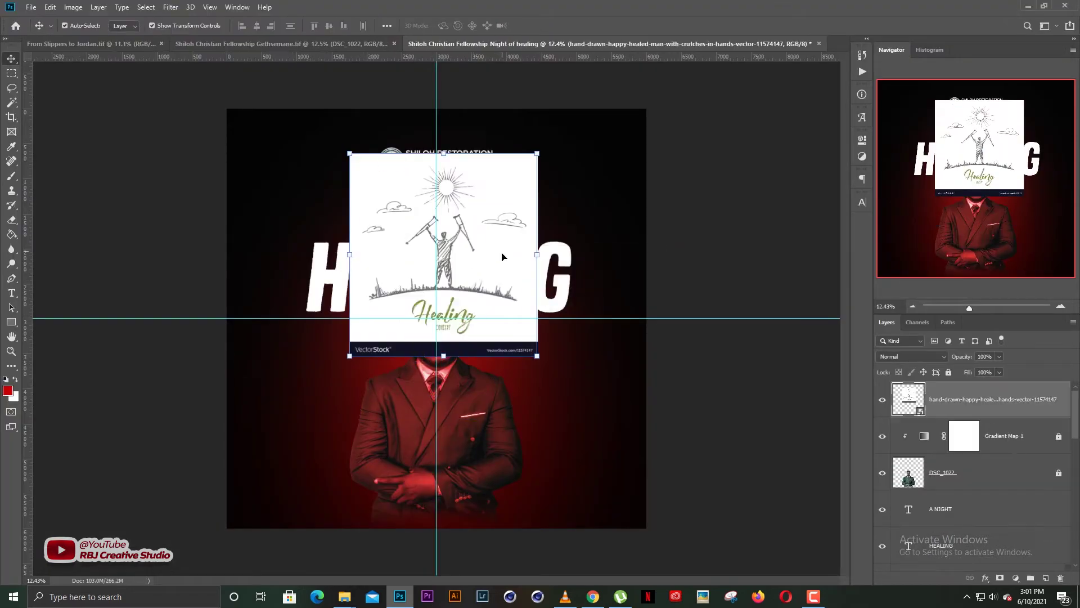
{"action": "key", "text": "Delete"}
{"action": "key", "text": "Escape"}
{"action": "left_click_drag", "start_coordinate": [577, 376], "coordinate": [349, 321]}
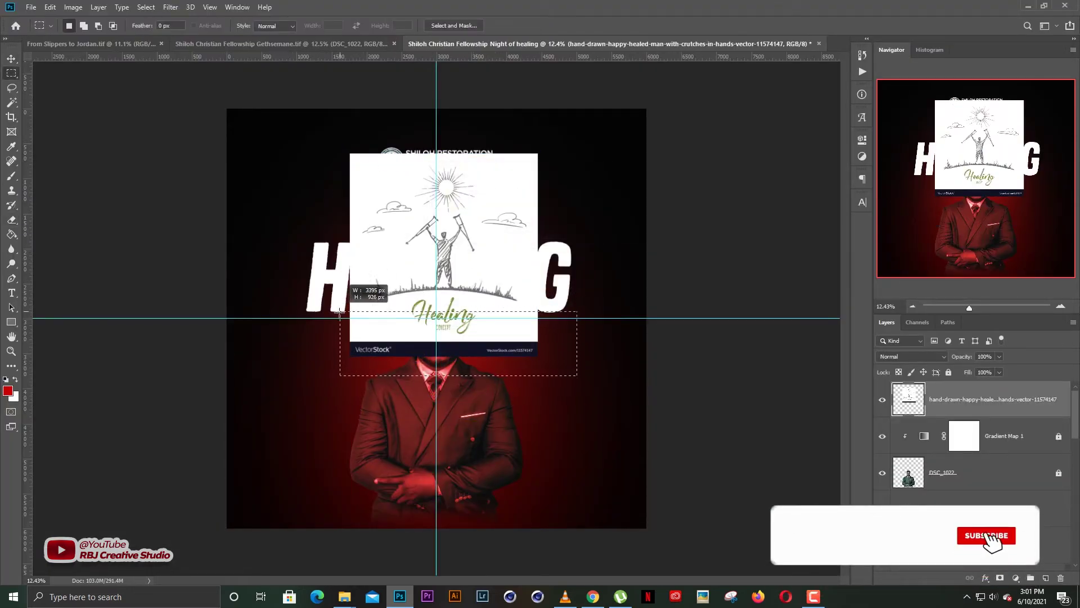
{"action": "key", "text": "Delete"}
{"action": "key", "text": "ctrl+d"}
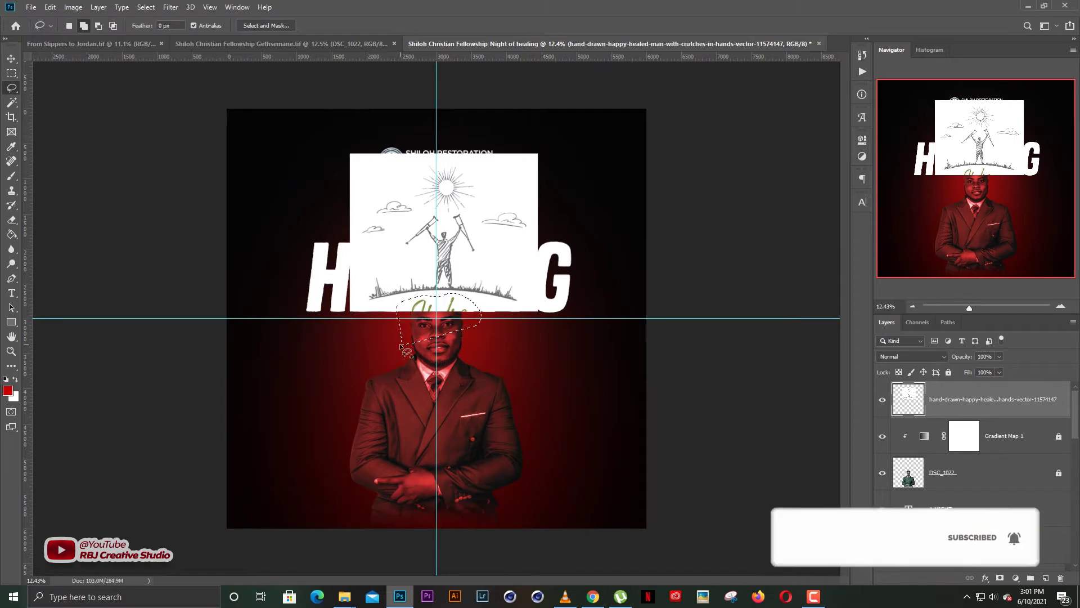
Magic Wand the illustration's white background and delete it
{"action": "key", "text": "w"}
{"action": "right_click", "coordinate": [499, 253]}
{"action": "left_click", "coordinate": [535, 371]}
{"action": "key", "text": "Delete"}
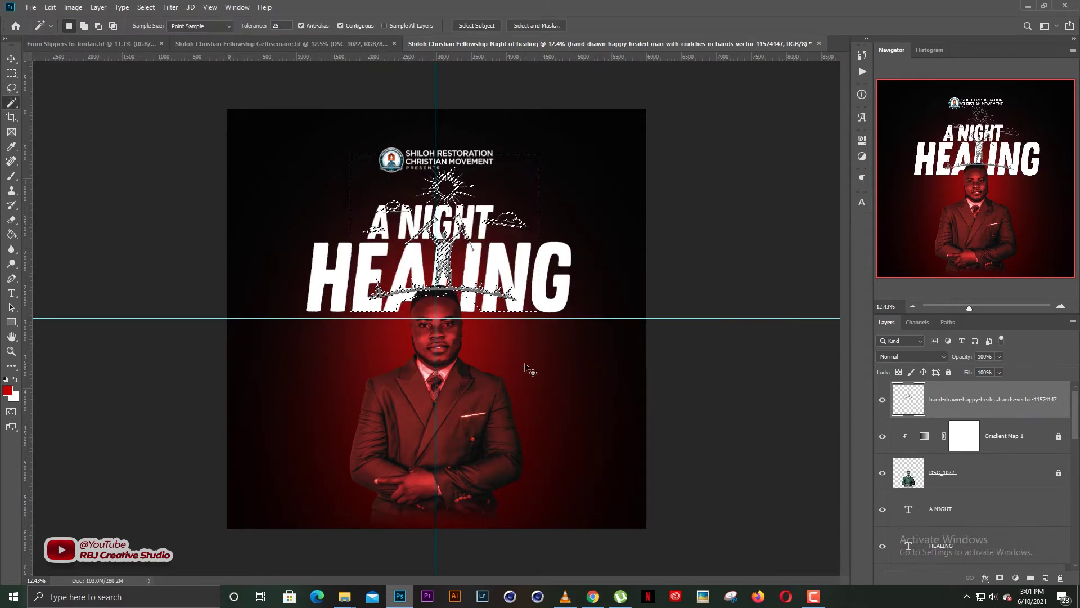
{"action": "key", "text": "ctrl+d"}
Enlarge the illustration to 165% and move it down beside the man
{"action": "key", "text": "ctrl+t"}
{"action": "left_click_drag", "start_coordinate": [602, 152], "coordinate": [647, 222]}
{"action": "left_click_drag", "start_coordinate": [543, 263], "coordinate": [583, 414]}
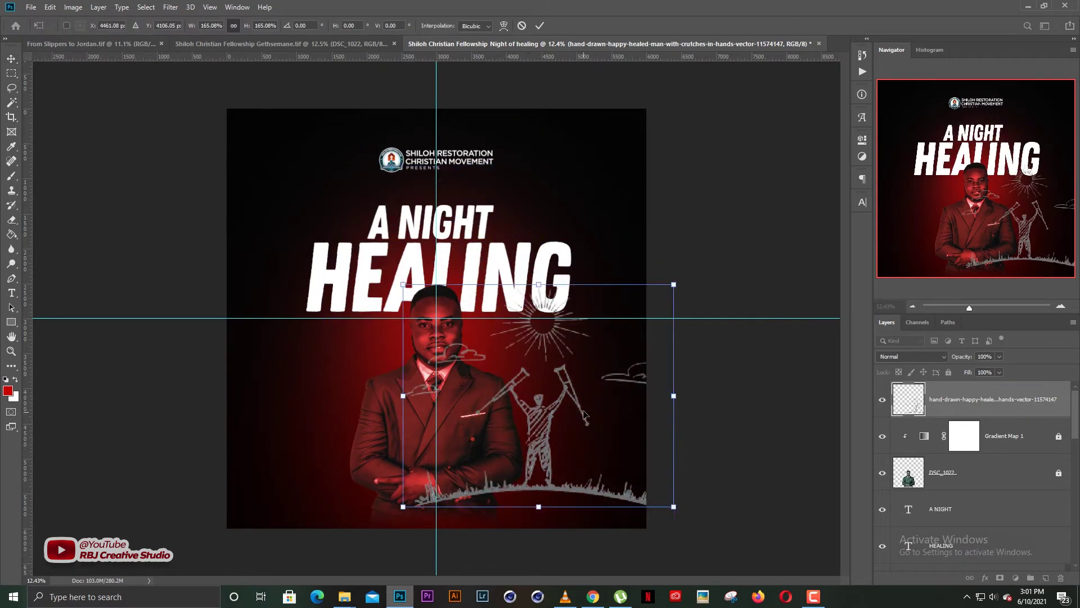
{"action": "key", "text": "Return"}
{"action": "scroll", "coordinate": [979, 478], "scroll_direction": "down", "scroll_amount": 5}
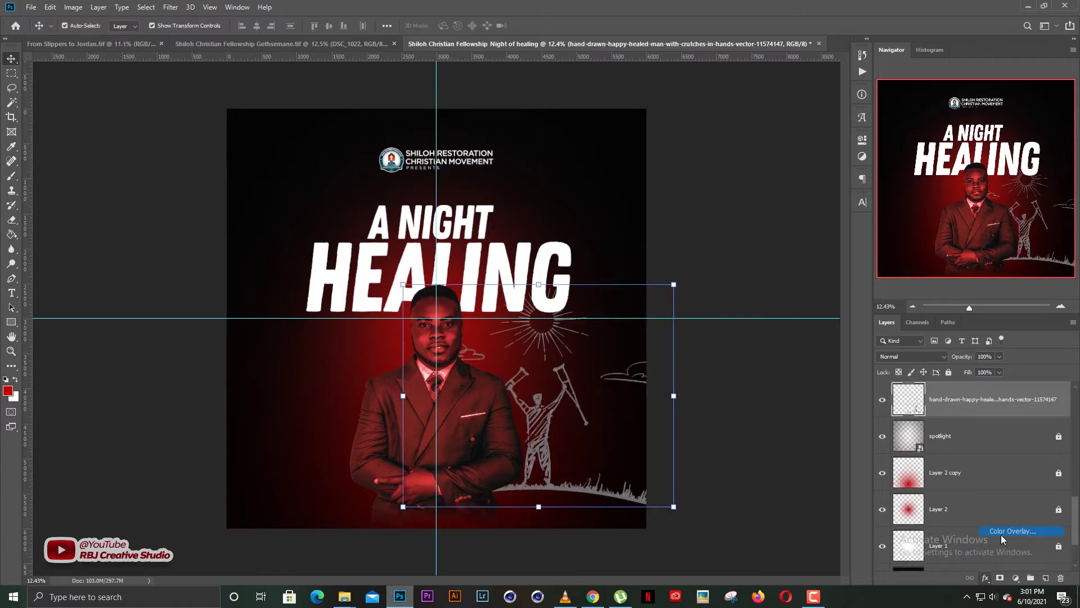
Give the crutches illustration a deep red Color Overlay
{"action": "left_click", "coordinate": [909, 170]}
{"action": "left_click", "coordinate": [829, 369]}
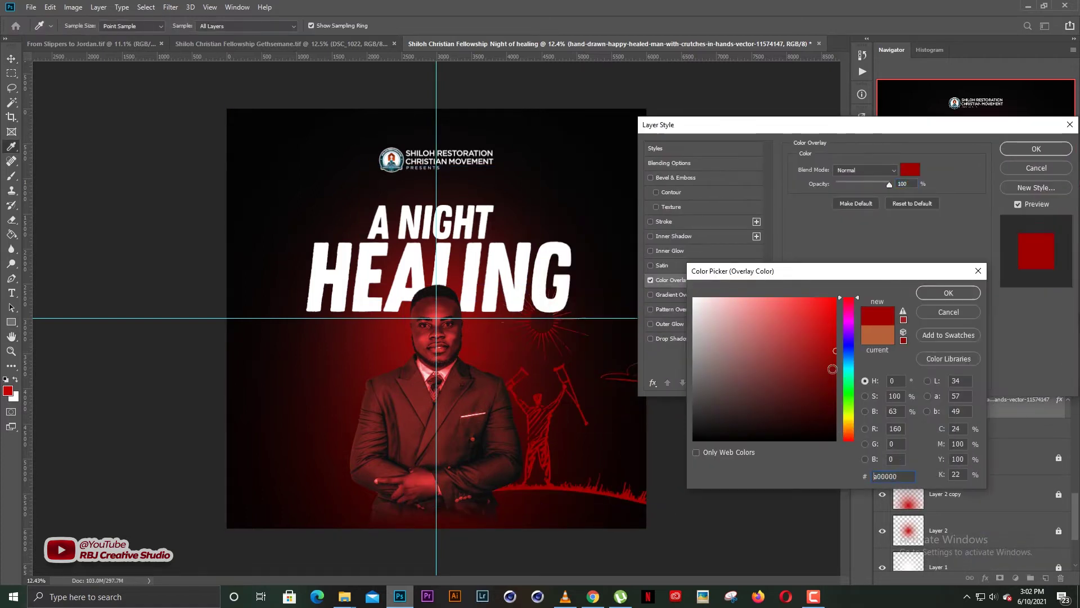
{"action": "key", "text": "Return"}
{"action": "key", "text": "Return"}
Enlarge and place the illustration beside the man, then hide its layer
{"action": "key", "text": "ctrl+t"}
{"action": "left_click_drag", "start_coordinate": [535, 394], "coordinate": [444, 289]}
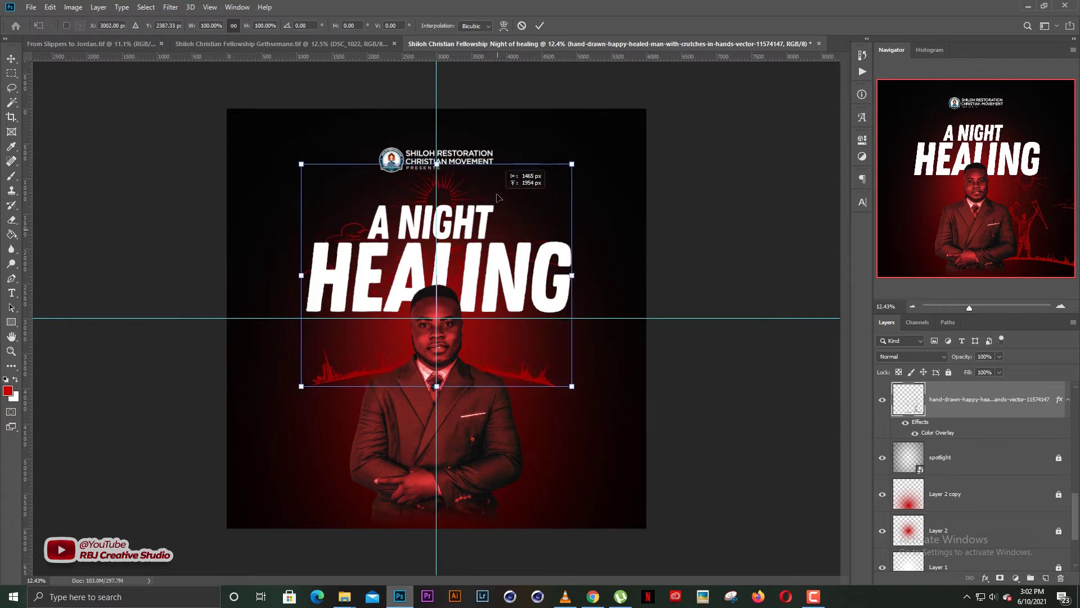
{"action": "mouse_move", "coordinate": [438, 386]}
{"action": "left_mouse_down"}
{"action": "mouse_move", "coordinate": [441, 270]}
{"action": "mouse_move", "coordinate": [647, 410]}
{"action": "mouse_move", "coordinate": [735, 386]}
{"action": "left_mouse_up"}
{"action": "left_click_drag", "start_coordinate": [630, 343], "coordinate": [576, 307]}
{"action": "left_click_drag", "start_coordinate": [557, 549], "coordinate": [561, 509]}
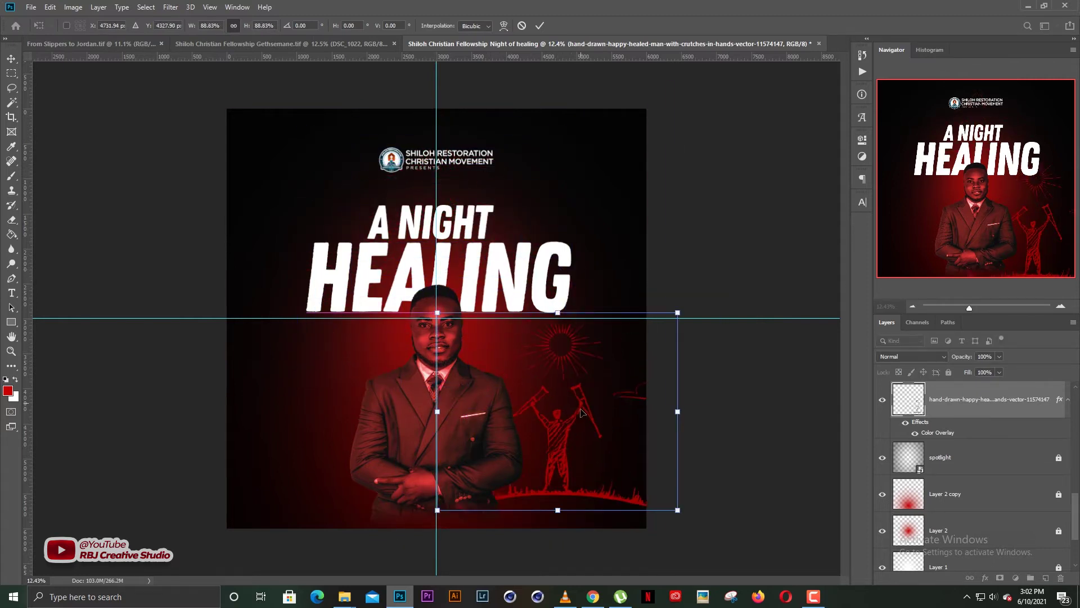
{"action": "mouse_move", "coordinate": [583, 420]}
{"action": "left_mouse_down"}
{"action": "mouse_move", "coordinate": [580, 388]}
{"action": "mouse_move", "coordinate": [587, 402]}
{"action": "left_mouse_up"}
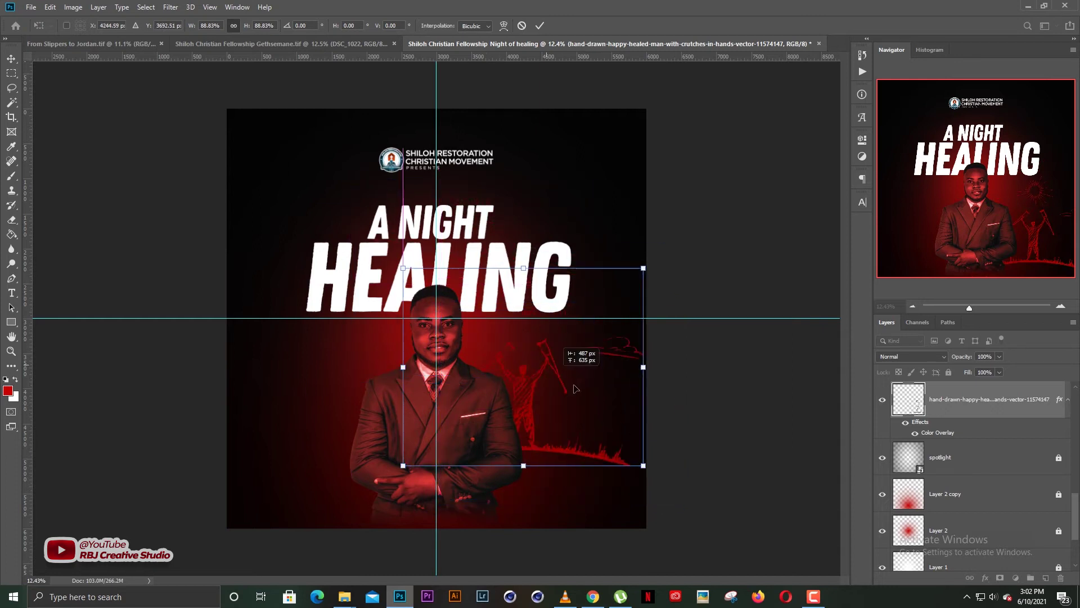
{"action": "key", "text": "Return"}
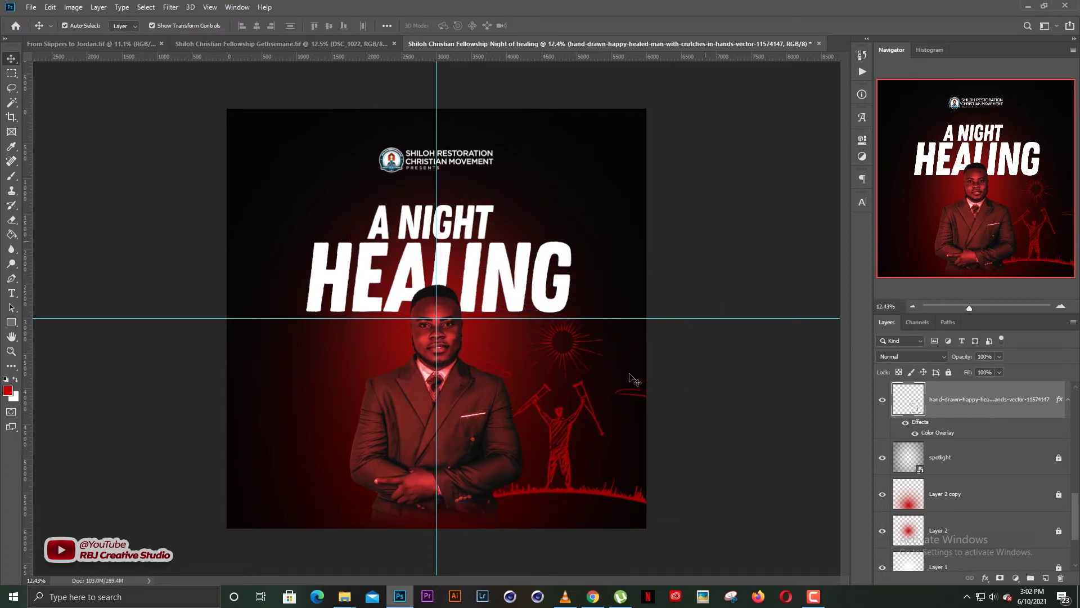
{"action": "left_click", "coordinate": [840, 481]}
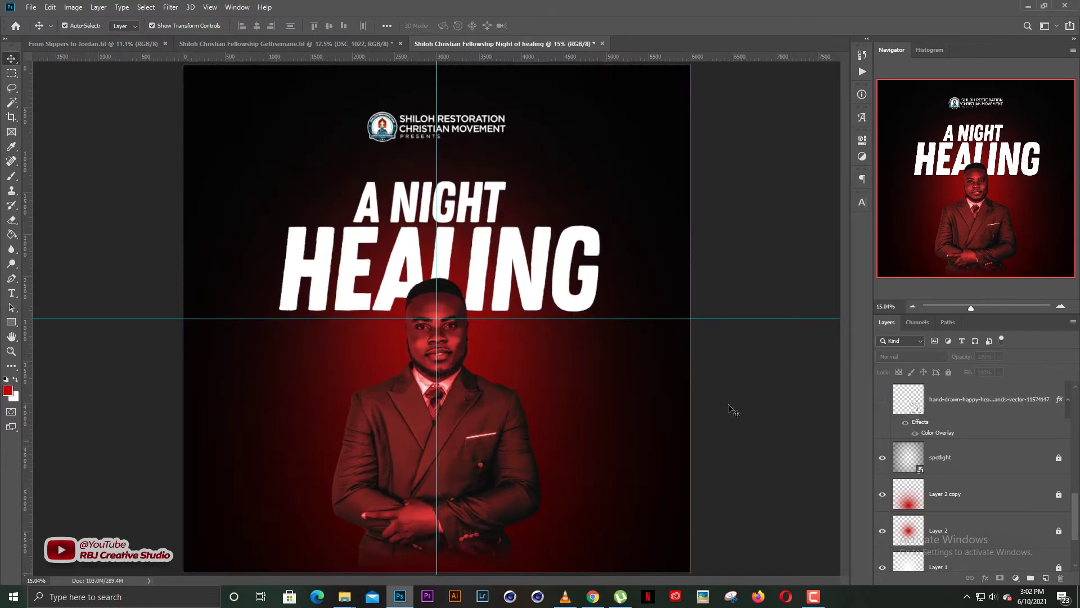
Shrink the A NIGHT title slightly
{"action": "left_click", "coordinate": [485, 222]}
{"action": "left_click_drag", "start_coordinate": [505, 190], "coordinate": [492, 190]}
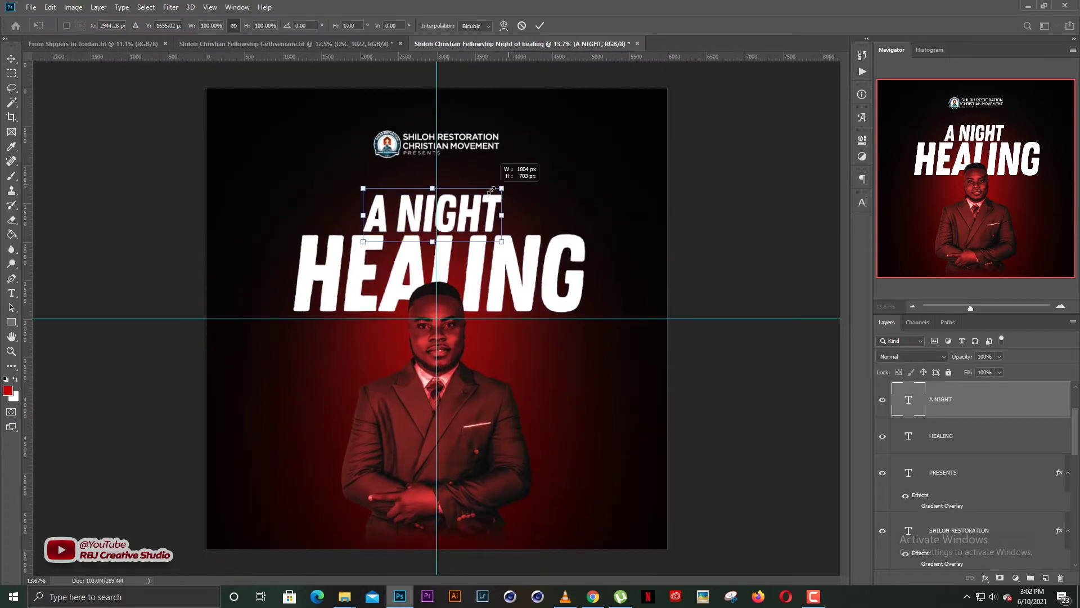
{"action": "key", "text": "Return"}
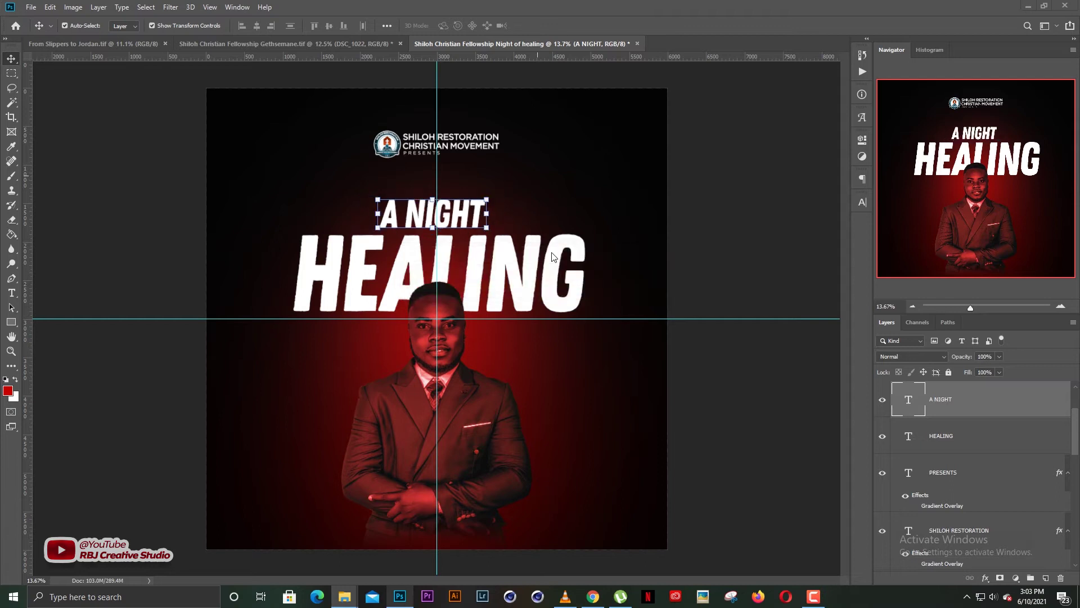
Set A NIGHT's tracking to 360 and move the hand-drawn illustration behind the title
{"action": "double_click", "coordinate": [469, 221]}
{"action": "left_click", "coordinate": [862, 202]}
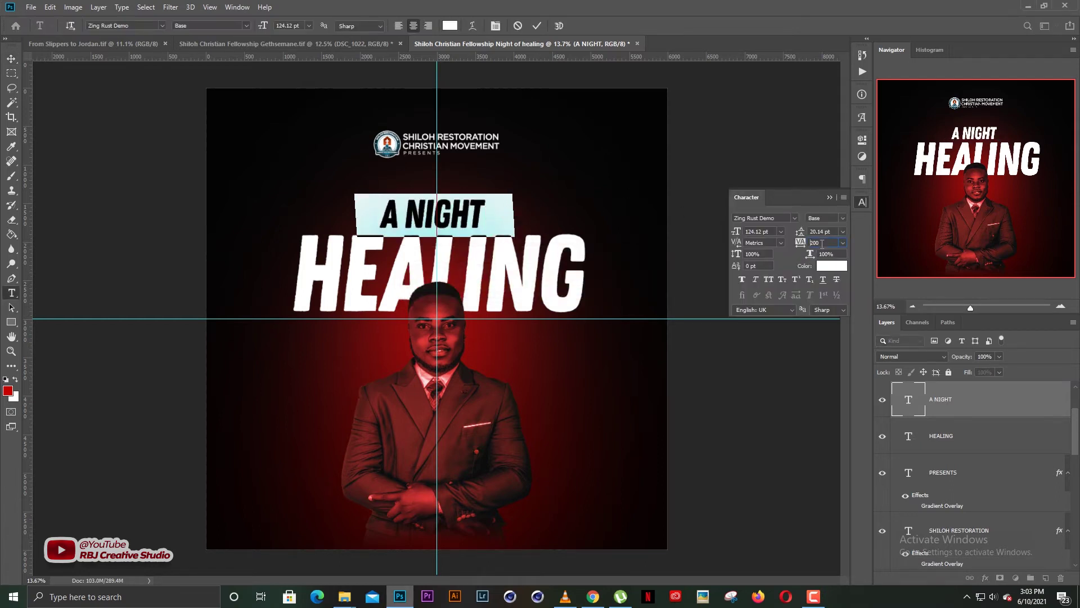
{"action": "key", "text": "Return"}
{"action": "left_click", "coordinate": [830, 197]}
{"action": "key", "text": "ctrl+t"}
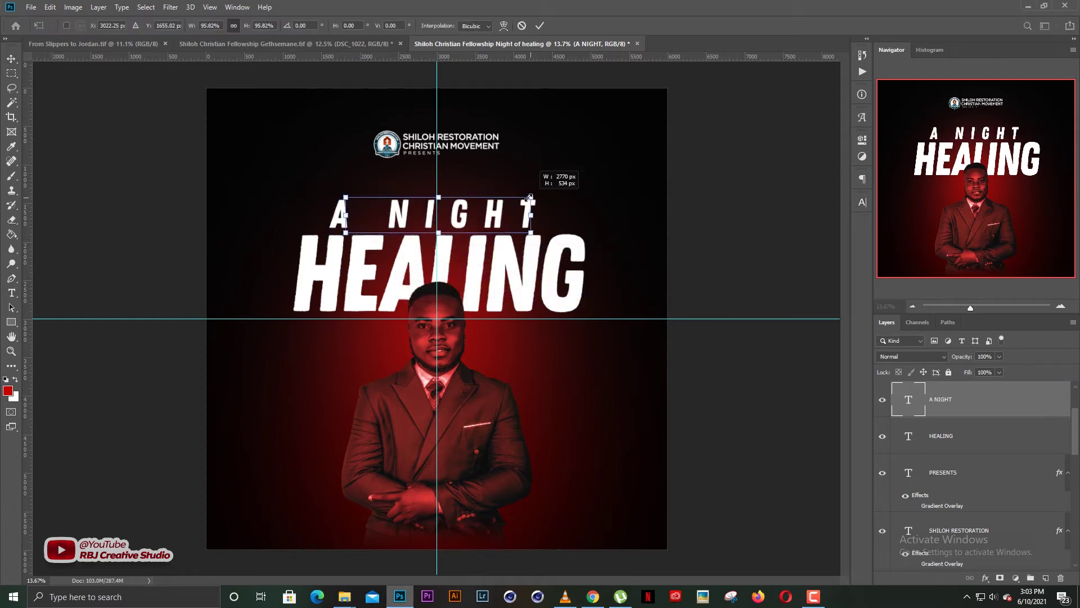
{"action": "key", "text": "Return"}
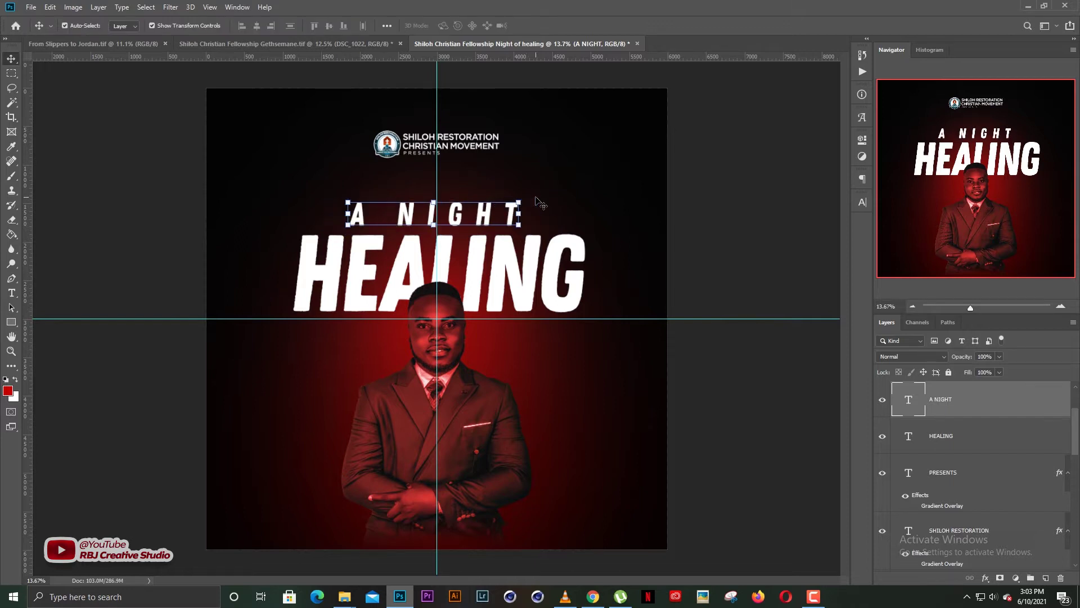
{"action": "left_click", "coordinate": [639, 184]}
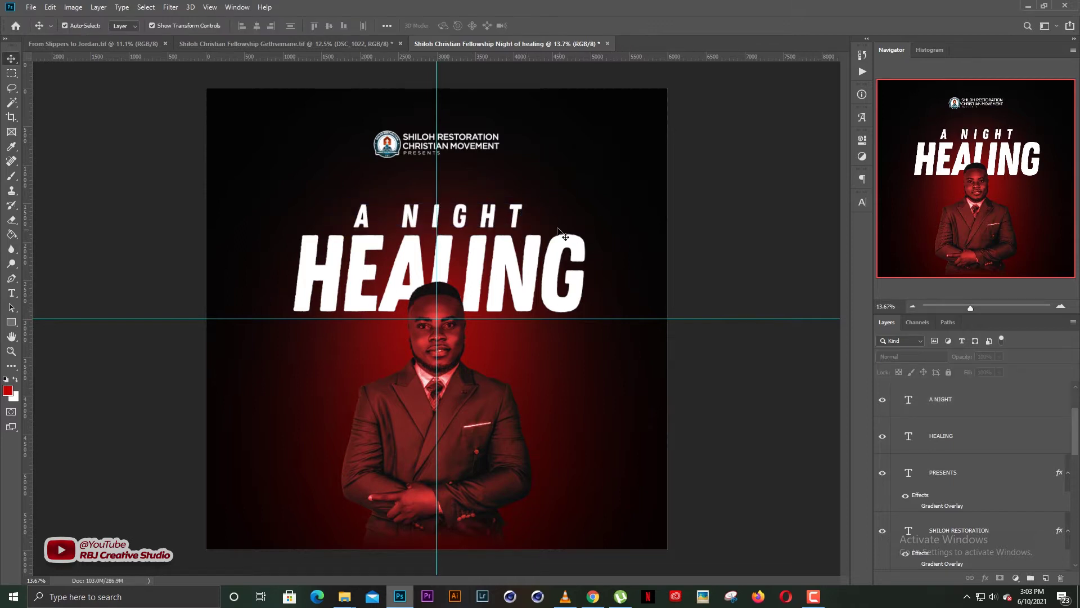
{"action": "left_click_drag", "start_coordinate": [564, 237], "coordinate": [459, 203]}
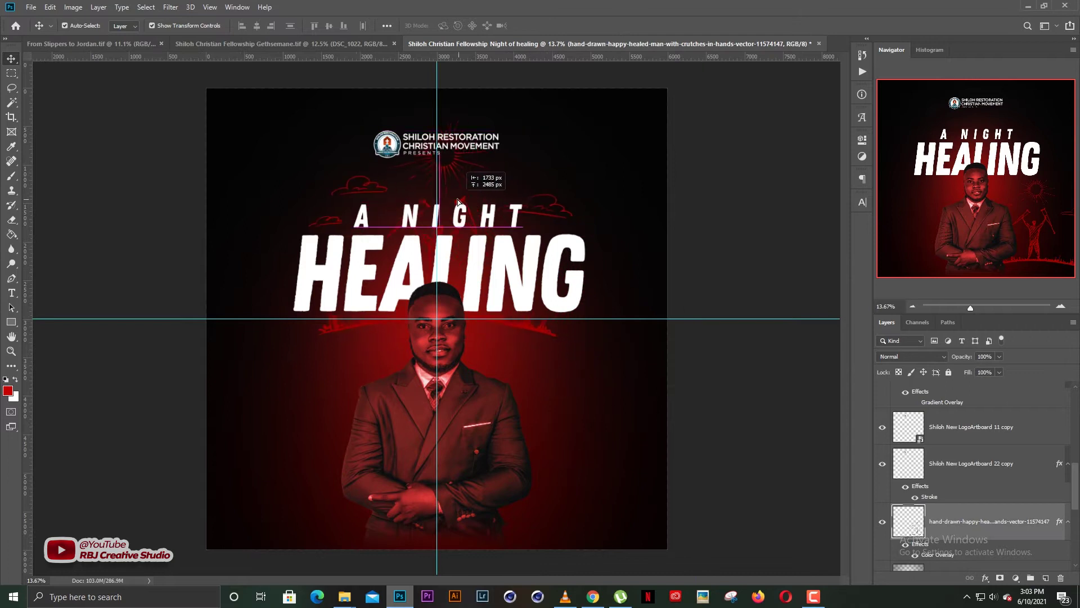
Enlarge the hand-drawn illustration to about 115%
{"action": "scroll", "coordinate": [438, 377], "scroll_direction": "up", "scroll_amount": 3}
{"action": "scroll", "coordinate": [439, 377], "scroll_direction": "down", "scroll_amount": 2}
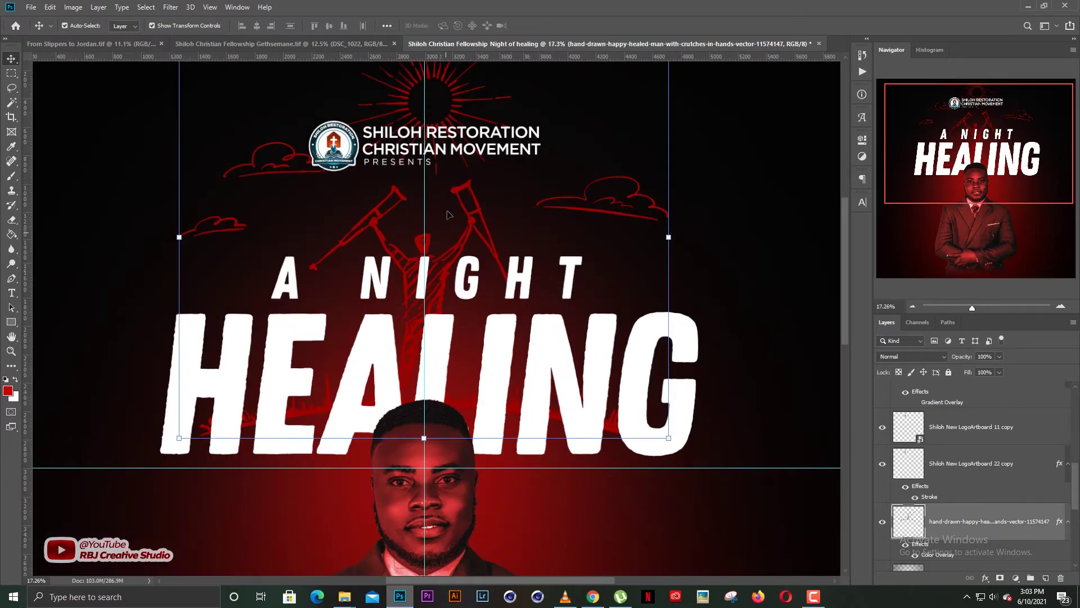
{"action": "left_click_drag", "start_coordinate": [598, 235], "coordinate": [623, 217]}
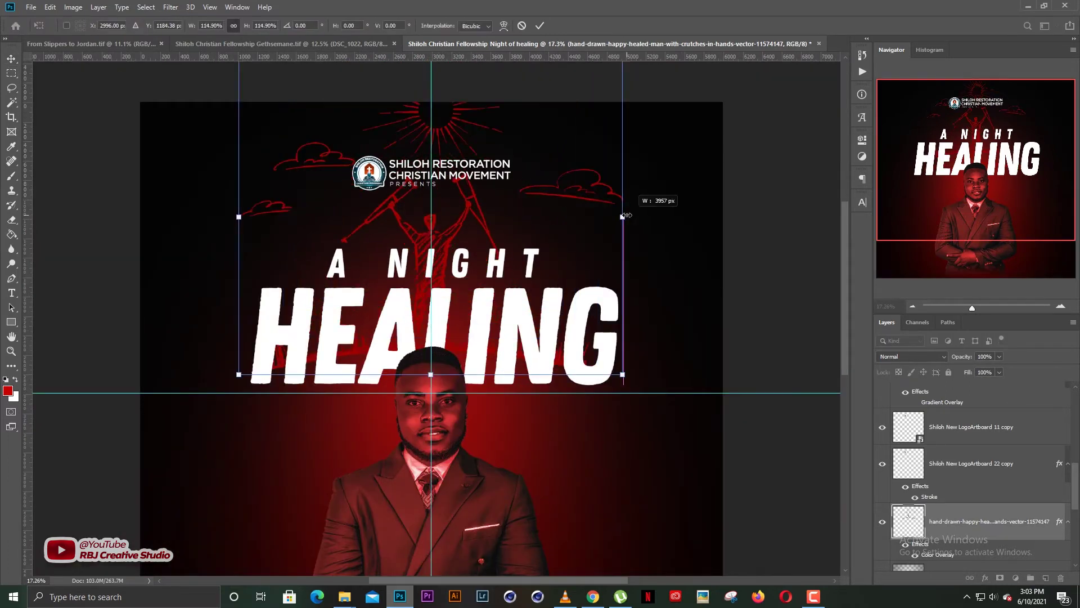
{"action": "key", "text": "Return"}
Move the crutches illustration lower behind the title and duplicate HEALING lower down
{"action": "scroll", "coordinate": [538, 257], "scroll_direction": "down", "scroll_amount": 3}
{"action": "left_click_drag", "start_coordinate": [392, 217], "coordinate": [411, 203]}
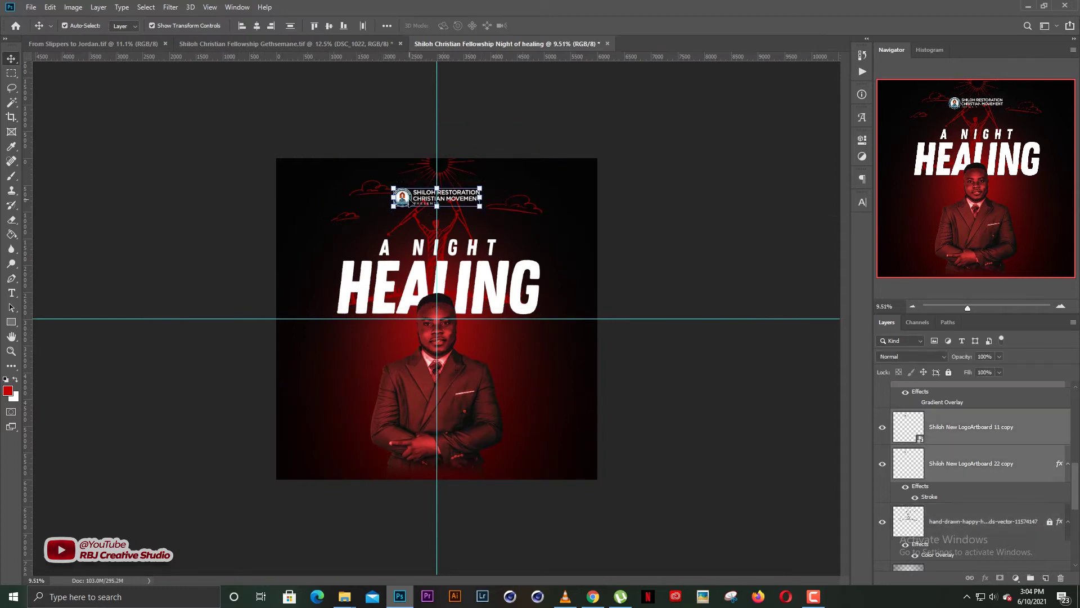
{"action": "scroll", "coordinate": [436, 319], "scroll_direction": "up", "scroll_amount": 2}
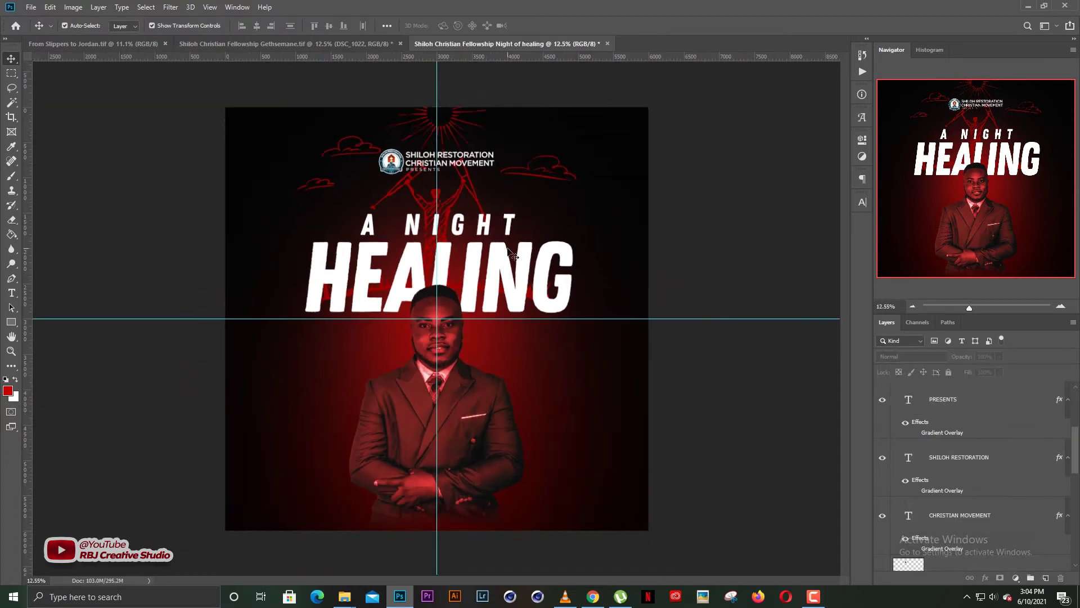
{"action": "scroll", "coordinate": [961, 493], "scroll_direction": "up", "scroll_amount": 3}
{"action": "scroll", "coordinate": [961, 493], "scroll_direction": "down", "scroll_amount": 2}
{"action": "left_click", "coordinate": [959, 487]}
{"action": "left_click_drag", "start_coordinate": [474, 190], "coordinate": [478, 213]}
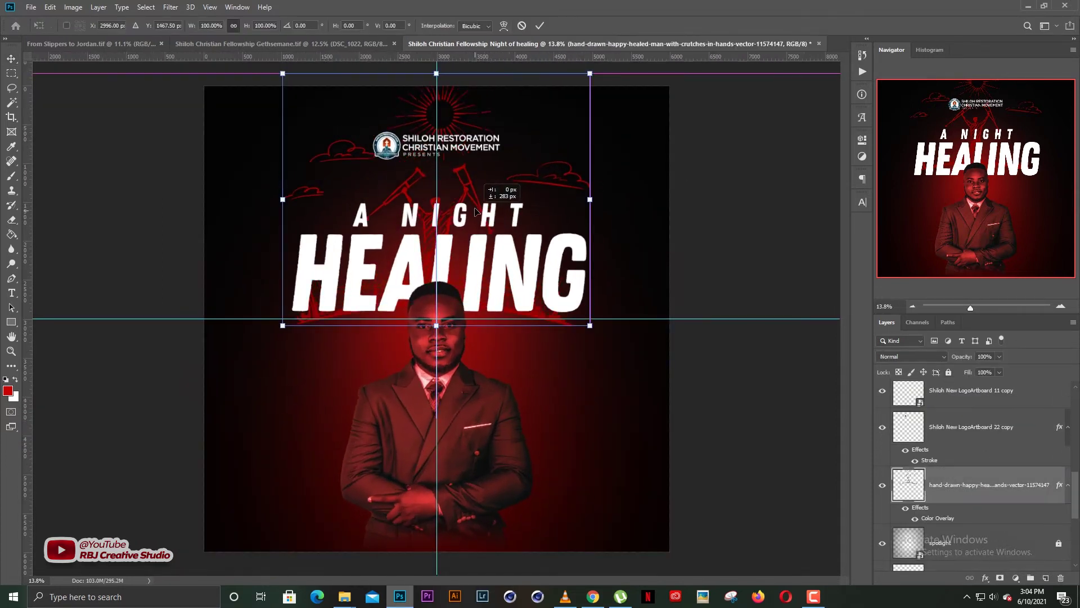
{"action": "key", "text": "Return"}
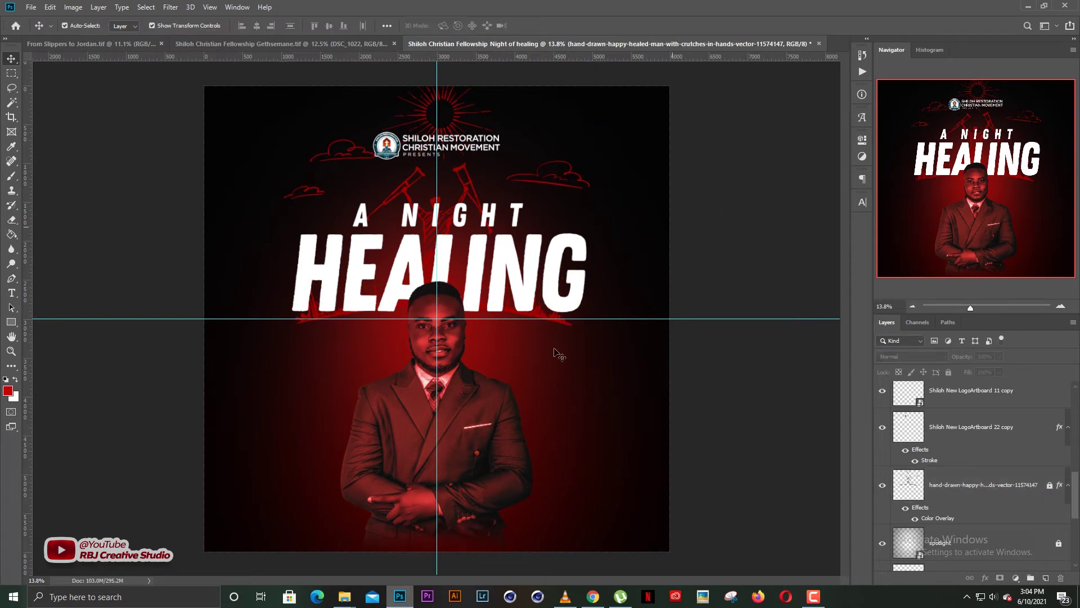
{"action": "left_click_drag", "start_coordinate": [535, 280], "coordinate": [512, 397]}
Retype the HEALING copy as the date '4TH JULY, 2021'
{"action": "key", "text": "ctrl+shift+bracketright"}
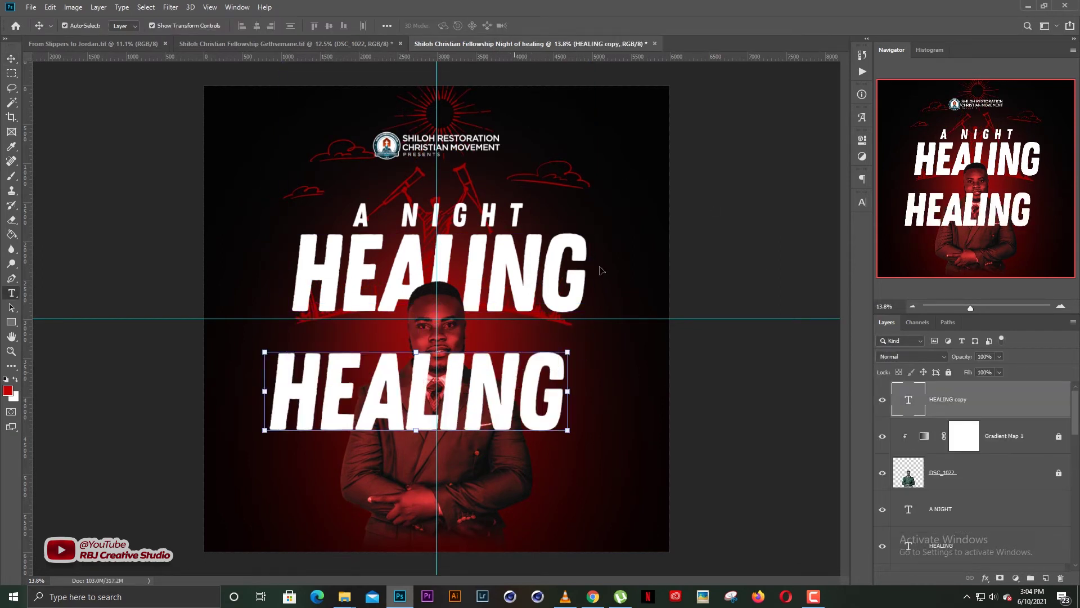
{"action": "double_click", "coordinate": [909, 399]}
{"action": "type", "text": "4TH "}
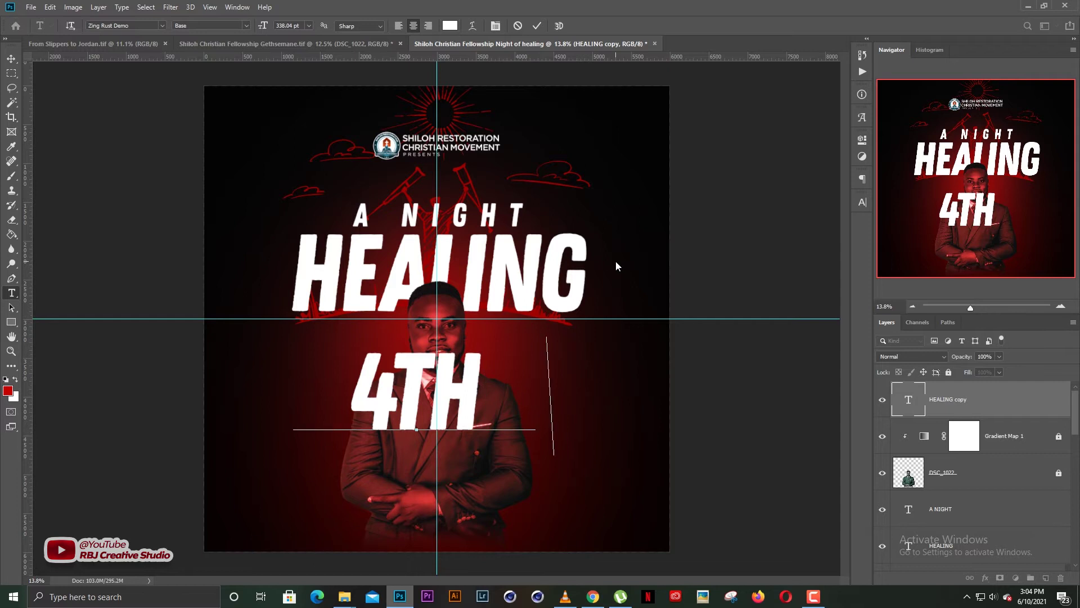
{"action": "type", "text": "JULY"}
{"action": "key", "text": "ctrl+Return"}
Shrink the date line and move it near the bottom of the flyer
{"action": "key", "text": "ctrl+t"}
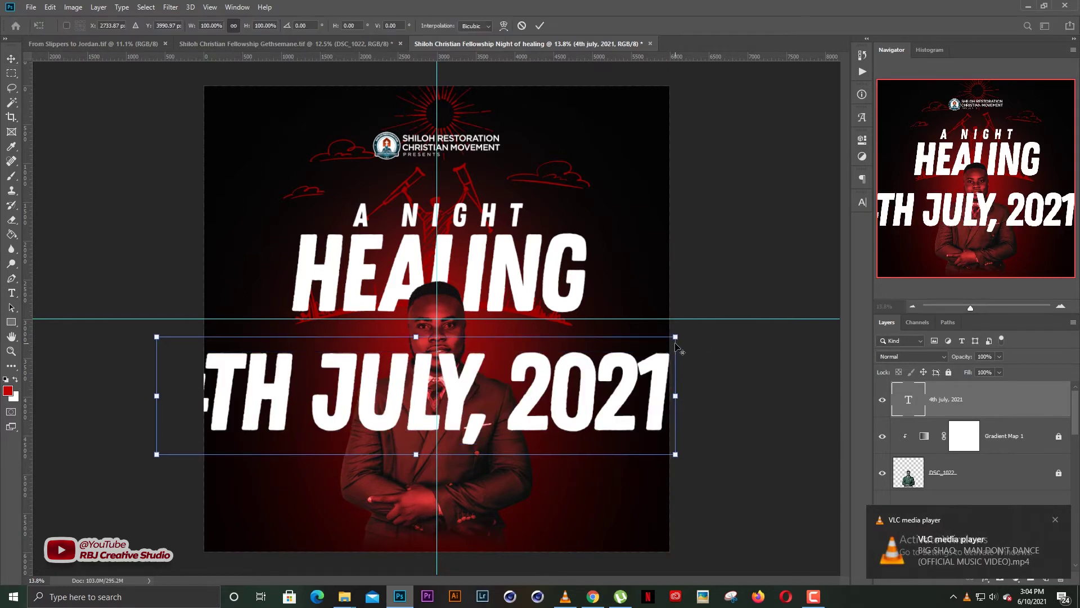
{"action": "left_click_drag", "start_coordinate": [505, 397], "coordinate": [537, 371]}
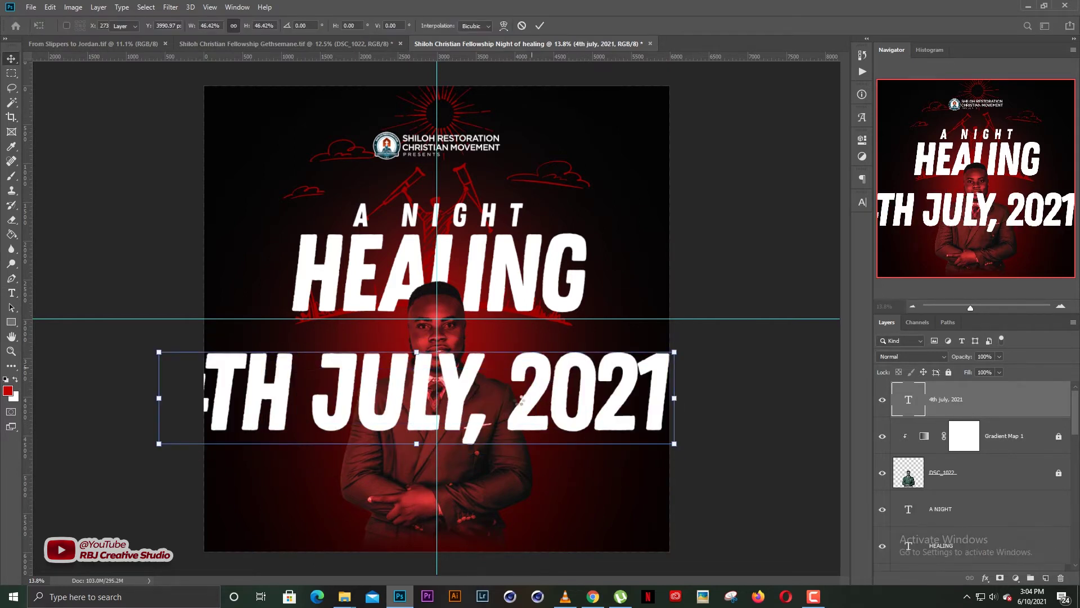
{"action": "key", "text": "Return"}
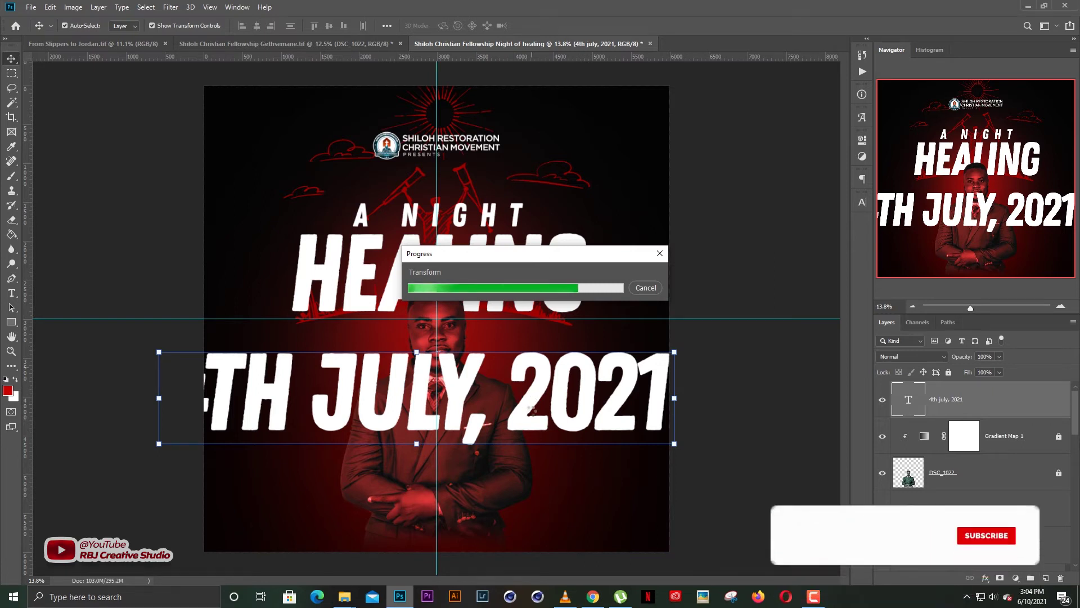
{"action": "left_click_drag", "start_coordinate": [530, 410], "coordinate": [522, 428]}
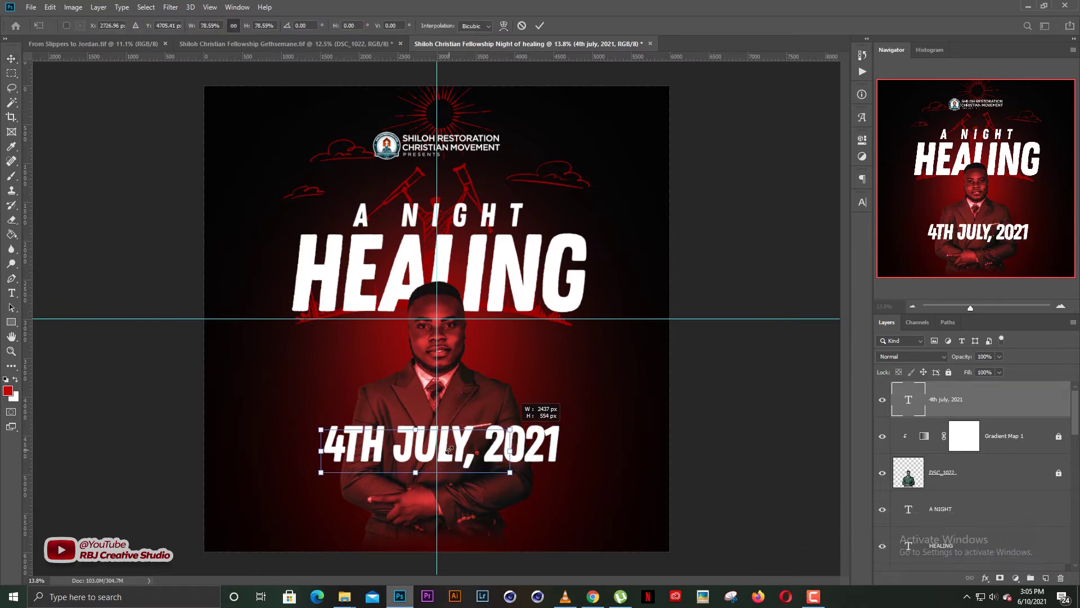
{"action": "key", "text": "Return"}
{"action": "mouse_move", "coordinate": [478, 447]}
{"action": "left_mouse_down"}
{"action": "mouse_move", "coordinate": [501, 471]}
{"action": "mouse_move", "coordinate": [490, 471]}
{"action": "left_mouse_up"}
{"action": "left_click", "coordinate": [477, 366]}
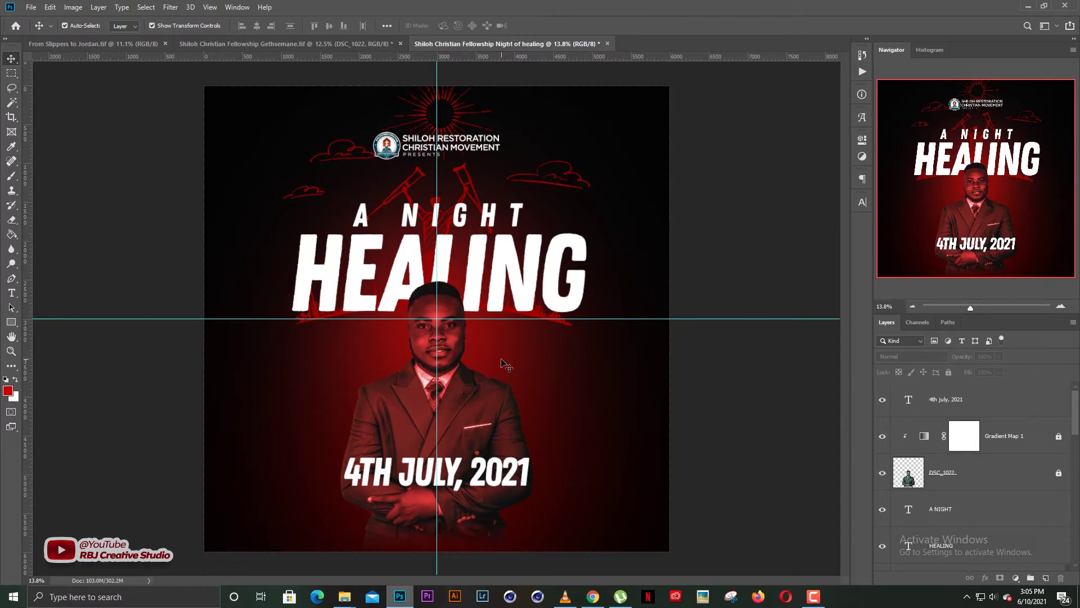
Bring the venue text from the Gethsemane flyer into the Night of healing flyer
{"action": "left_click", "coordinate": [508, 477]}
{"action": "left_click", "coordinate": [349, 43]}
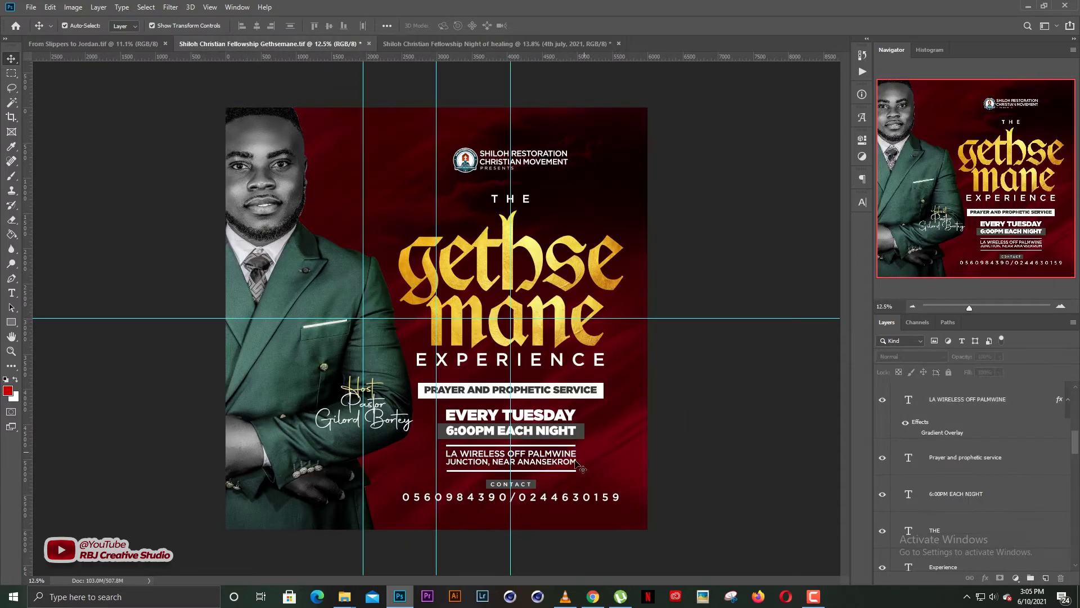
{"action": "mouse_move", "coordinate": [561, 442]}
{"action": "left_mouse_down"}
{"action": "mouse_move", "coordinate": [495, 488]}
{"action": "mouse_move", "coordinate": [600, 397]}
{"action": "mouse_move", "coordinate": [571, 423]}
{"action": "left_mouse_up"}
{"action": "left_click", "coordinate": [610, 480]}
{"action": "scroll", "coordinate": [461, 369], "scroll_direction": "up", "scroll_amount": 2}
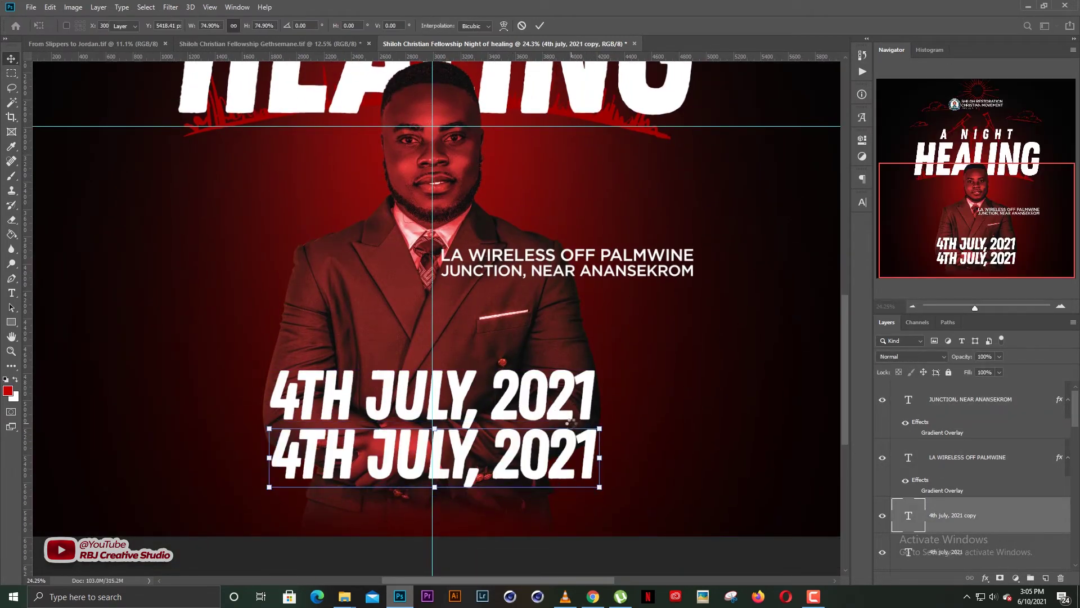
{"action": "left_click_drag", "start_coordinate": [599, 486], "coordinate": [559, 475]}
Retype a date copy as 'LA WIRELESS OFF PALMWINE' and place it under the date
{"action": "double_click", "coordinate": [433, 453]}
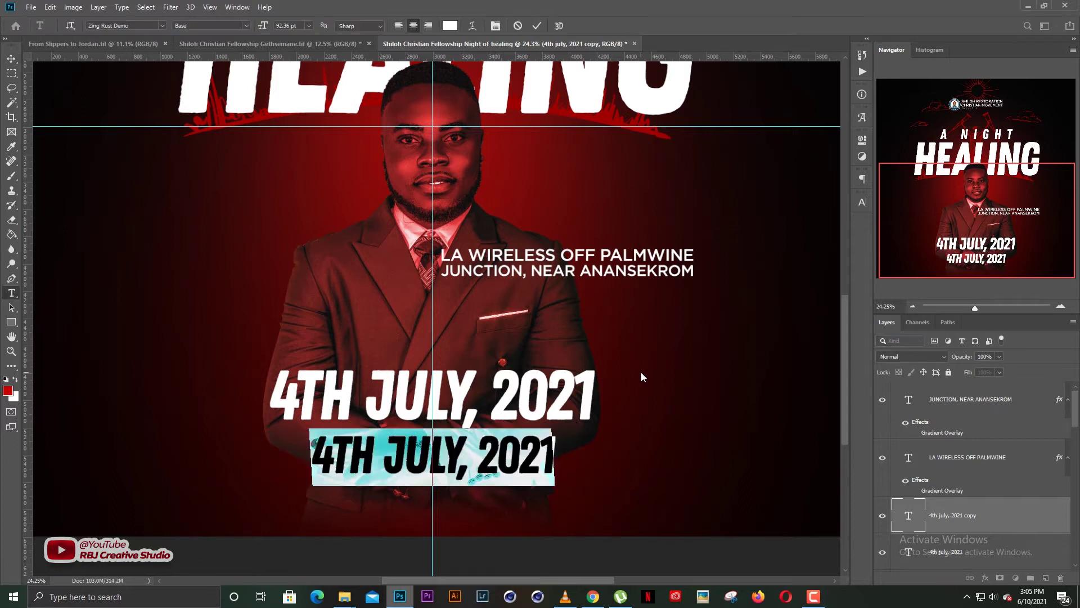
{"action": "type", "text": "LA WIRELESS OFF"}
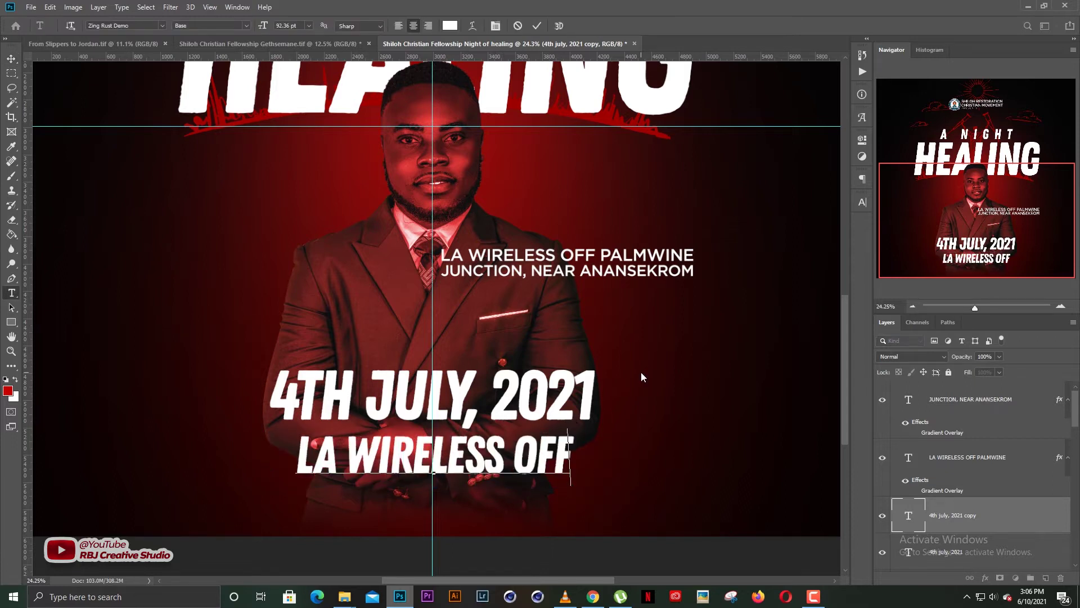
{"action": "type", "text": " PALMWINE"}
{"action": "key", "text": "ctrl+Return"}
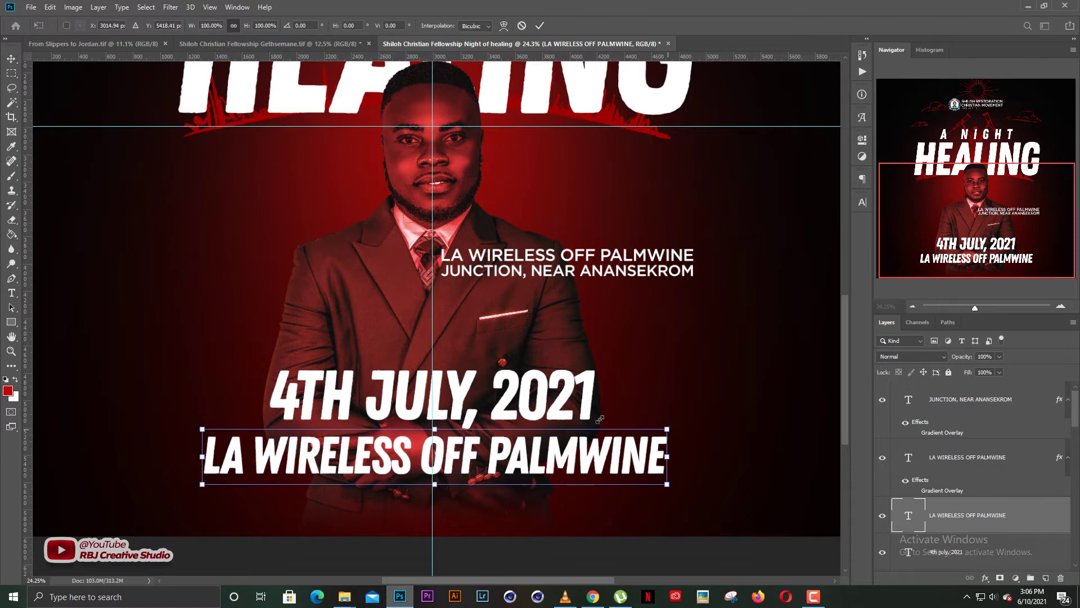
{"action": "key", "text": "ctrl+t"}
{"action": "key", "text": "Return"}
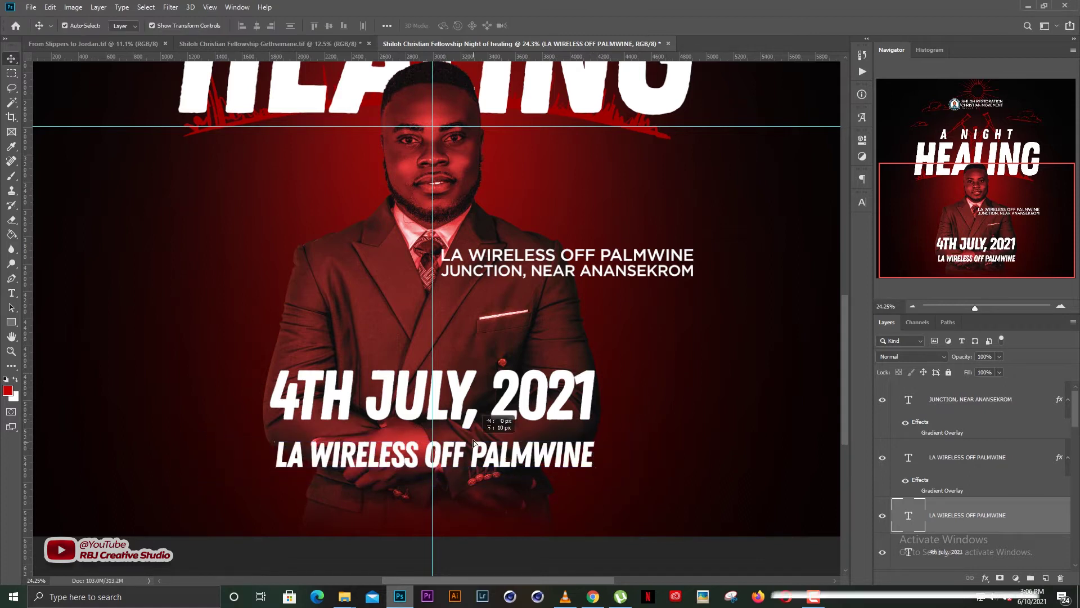
{"action": "left_click_drag", "start_coordinate": [490, 454], "coordinate": [490, 485]}
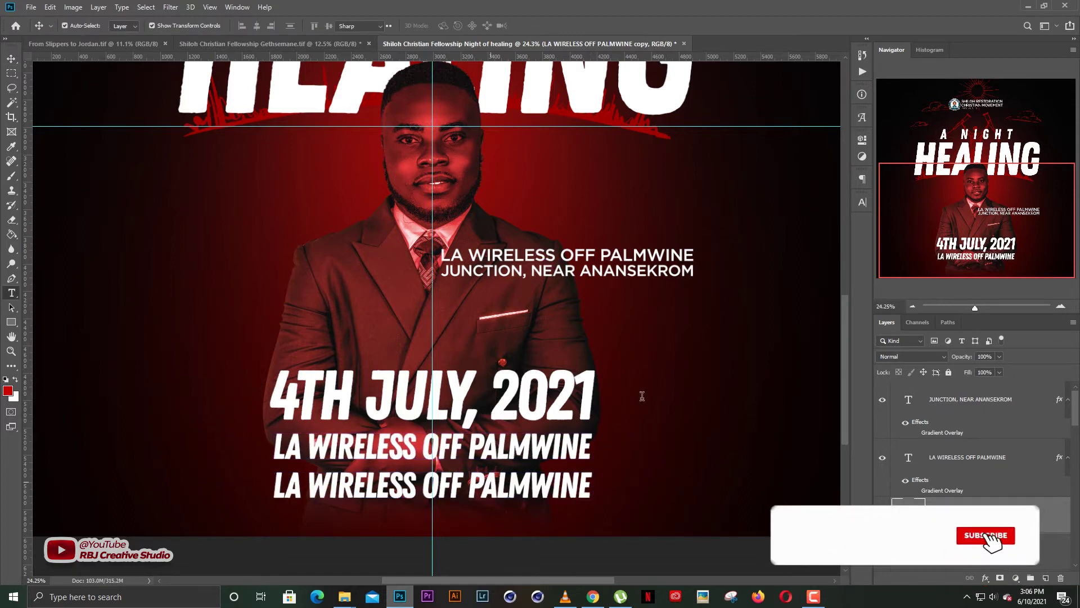
Add 'JUNCTION, NEAR ANASEKROM' at about 91% below it and delete the original venue text
{"action": "double_click", "coordinate": [490, 485]}
{"action": "type", "text": "JUNCTION"}
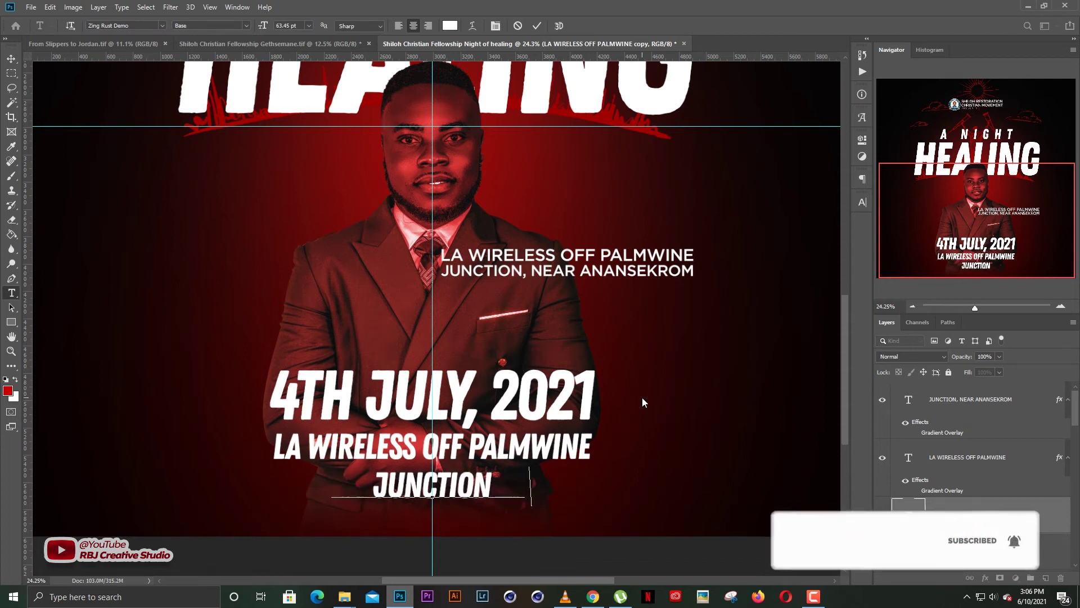
{"action": "type", "text": ", NEAR ANASEKROM"}
{"action": "key", "text": "ctrl+Return"}
{"action": "key", "text": "ctrl+t"}
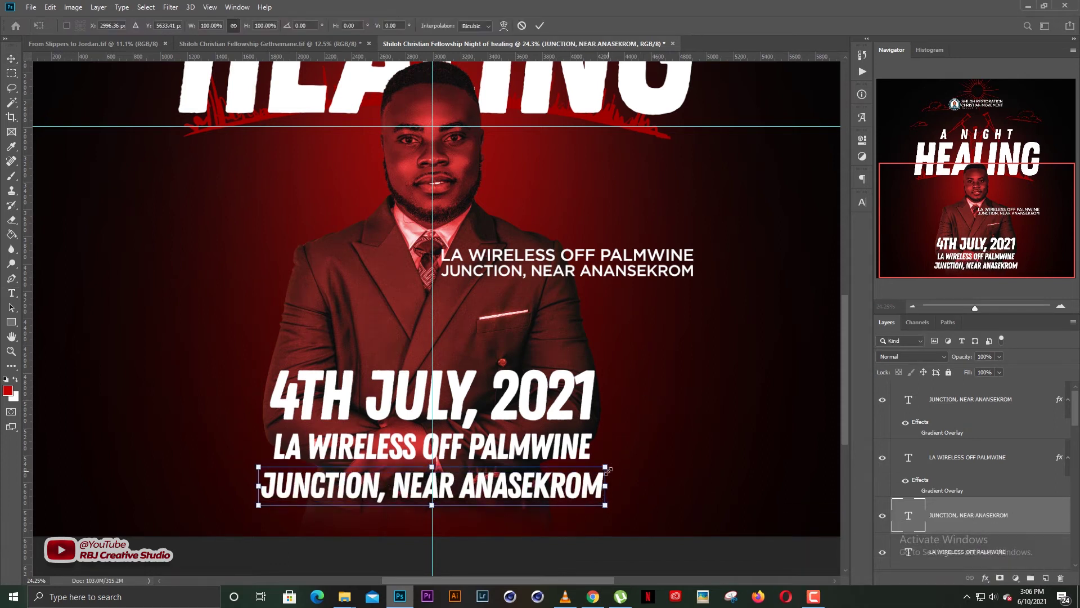
{"action": "left_click_drag", "start_coordinate": [603, 464], "coordinate": [589, 467]}
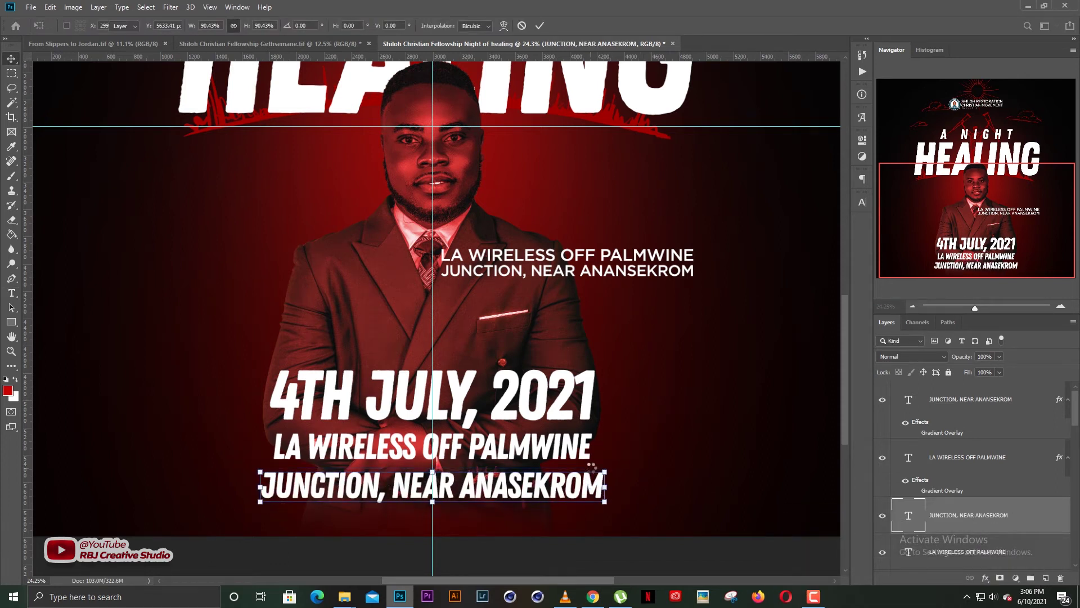
{"action": "key", "text": "Return"}
{"action": "key", "text": "shift+Up"}
{"action": "key", "text": "shift+Up"}
{"action": "key", "text": "shift+Up"}
{"action": "key", "text": "shift+Up"}
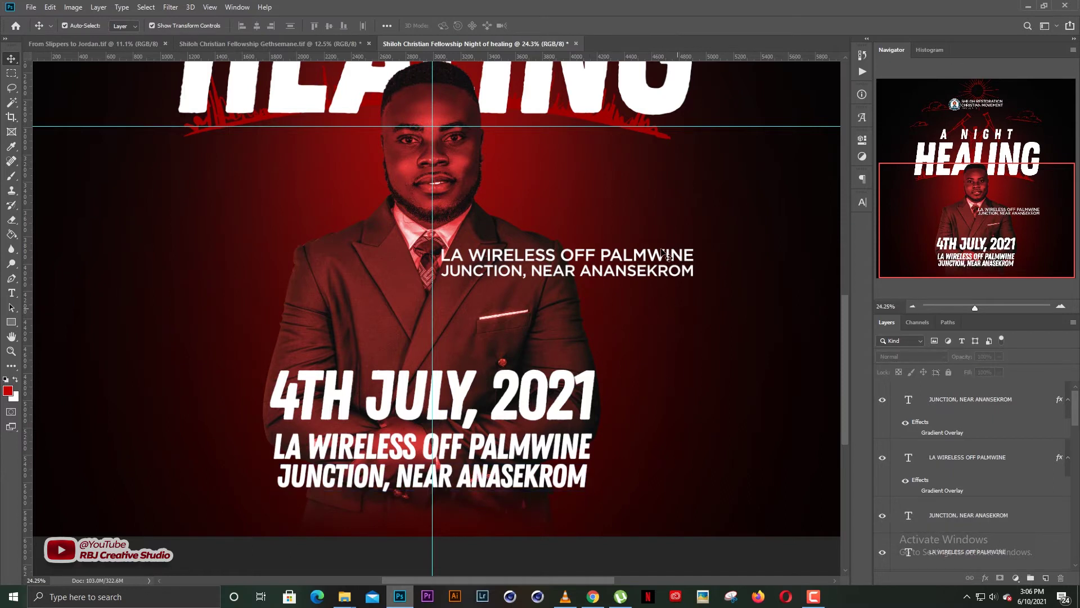
{"action": "key", "text": "Delete"}
Scale the date and venue lines together to about 90%
{"action": "key", "text": "ctrl+0"}
{"action": "left_click_drag", "start_coordinate": [560, 440], "coordinate": [481, 518]}
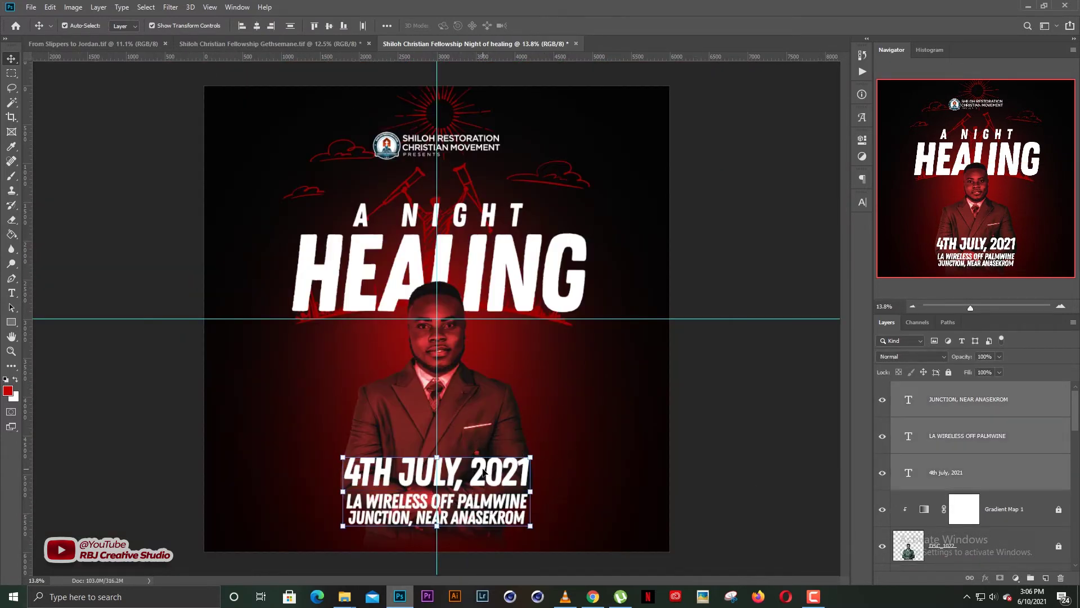
{"action": "key", "text": "ctrl+t"}
{"action": "left_click_drag", "start_coordinate": [521, 452], "coordinate": [509, 475]}
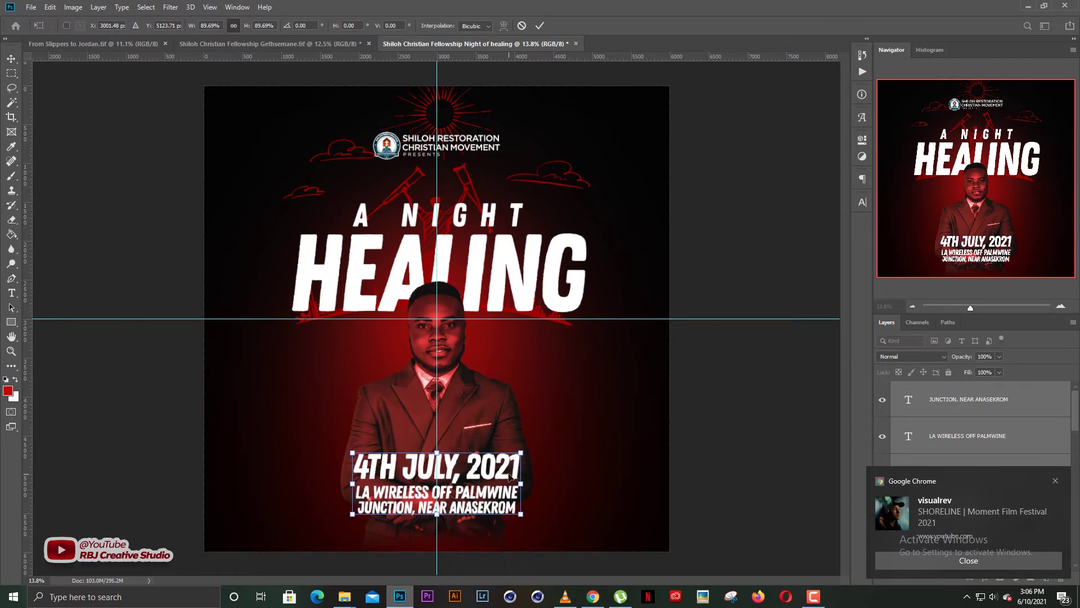
{"action": "left_click", "coordinate": [1054, 483]}
{"action": "key", "text": "Return"}
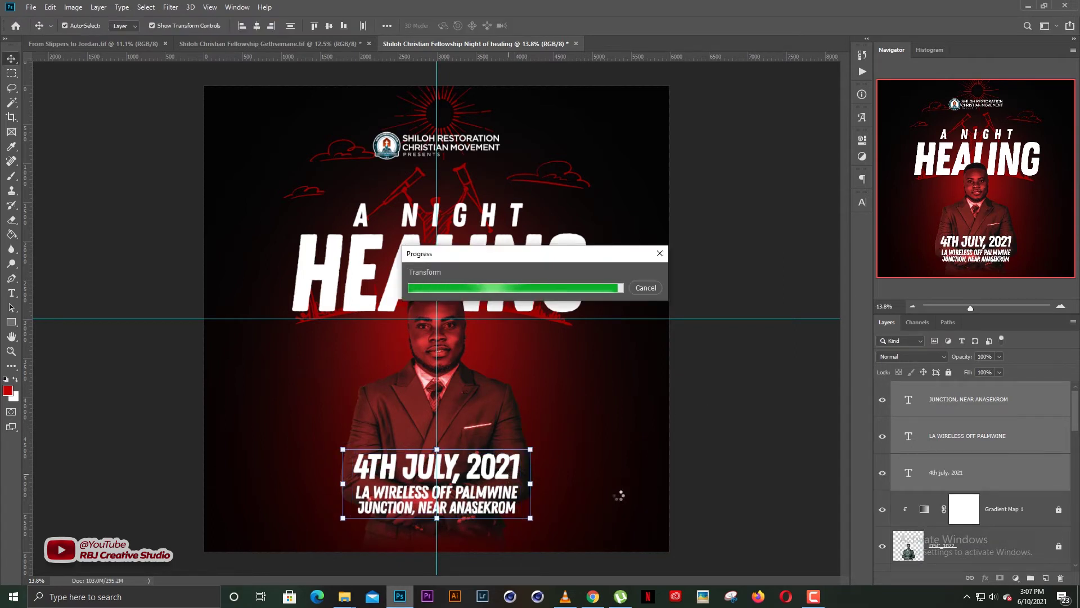
{"action": "left_click", "coordinate": [683, 409]}
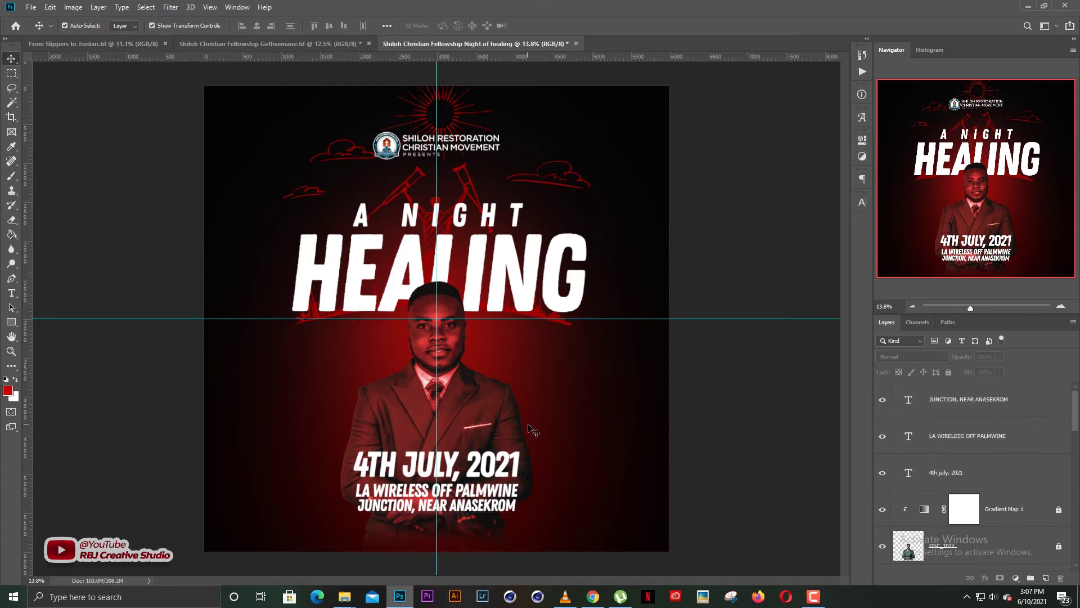
Check the Gethsemane flyer, then zoom in on the date and address block
{"action": "left_click", "coordinate": [292, 44]}
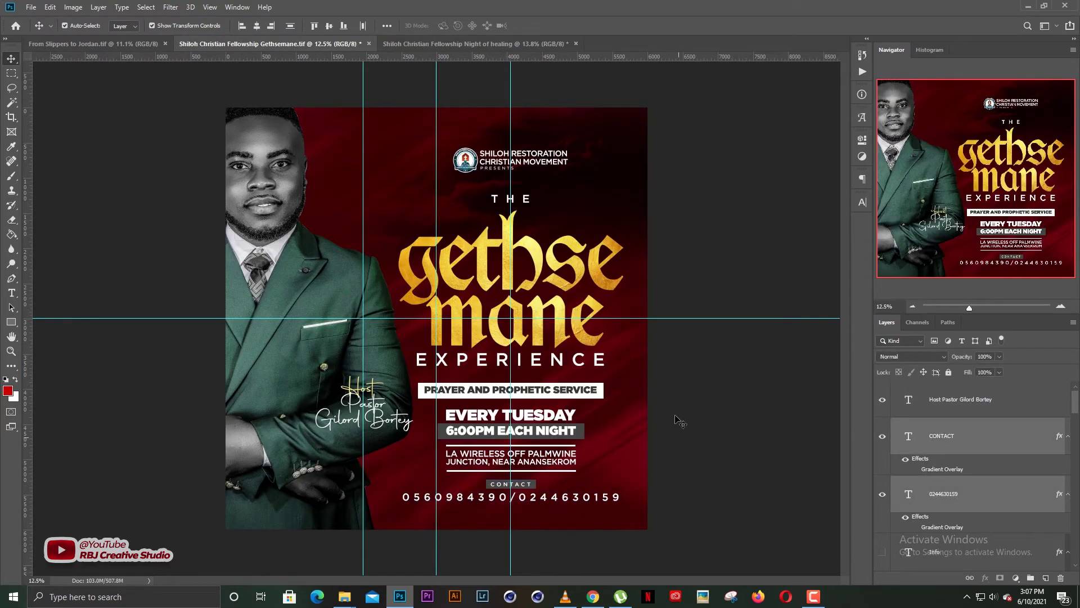
{"action": "key", "text": "ctrl+Tab"}
{"action": "scroll", "coordinate": [495, 518], "scroll_direction": "up", "scroll_amount": 3}
{"action": "left_click_drag", "start_coordinate": [495, 557], "coordinate": [495, 385]}
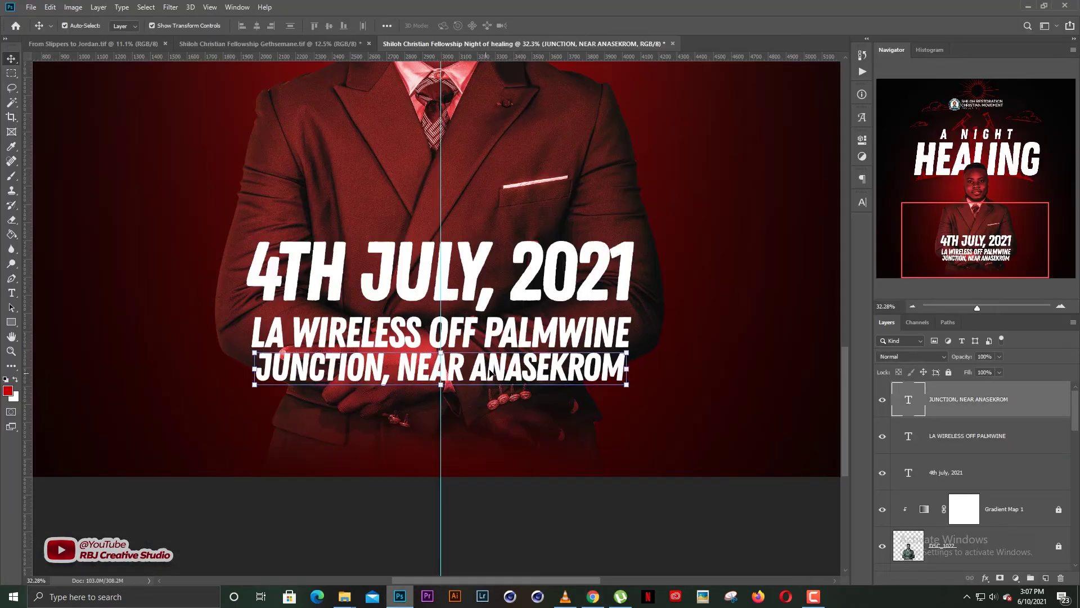
Duplicate the JUNCTION line below, scale it to 55% and retype it as 'FOR INFO:'
{"action": "left_click_drag", "start_coordinate": [507, 368], "coordinate": [506, 406]}
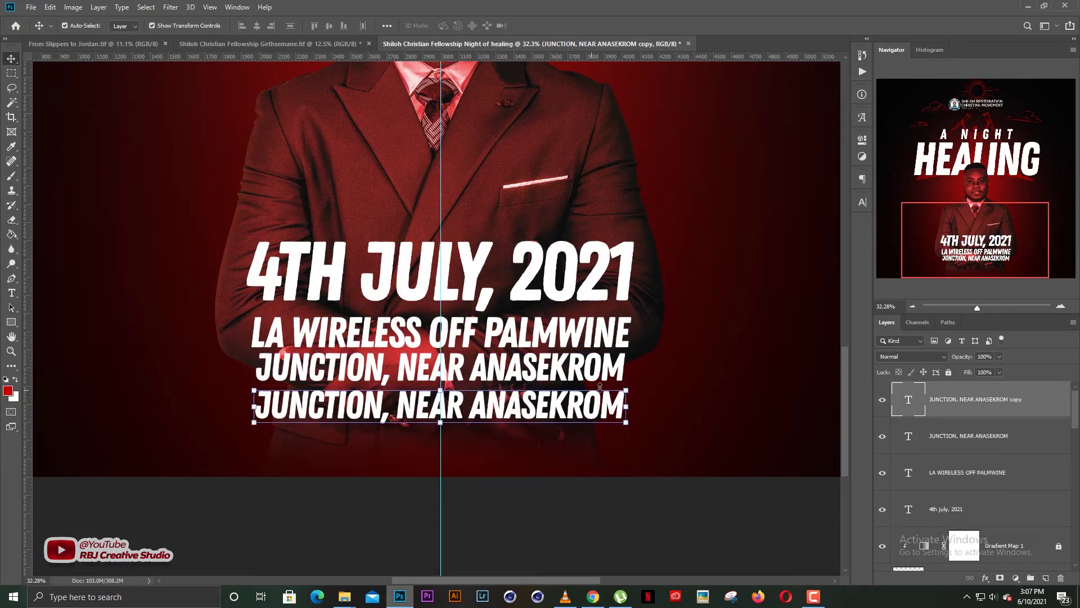
{"action": "key", "text": "ctrl+t"}
{"action": "mouse_move", "coordinate": [626, 387]}
{"action": "left_mouse_down"}
{"action": "mouse_move", "coordinate": [543, 390]}
{"action": "mouse_move", "coordinate": [621, 431]}
{"action": "left_mouse_up"}
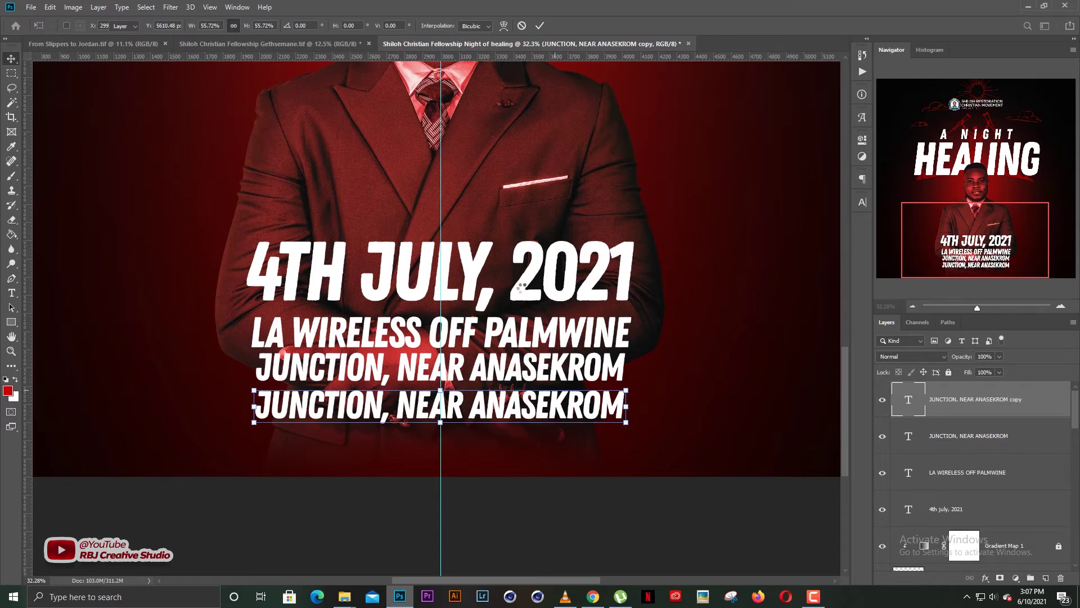
{"action": "key", "text": "Return"}
{"action": "key", "text": "t"}
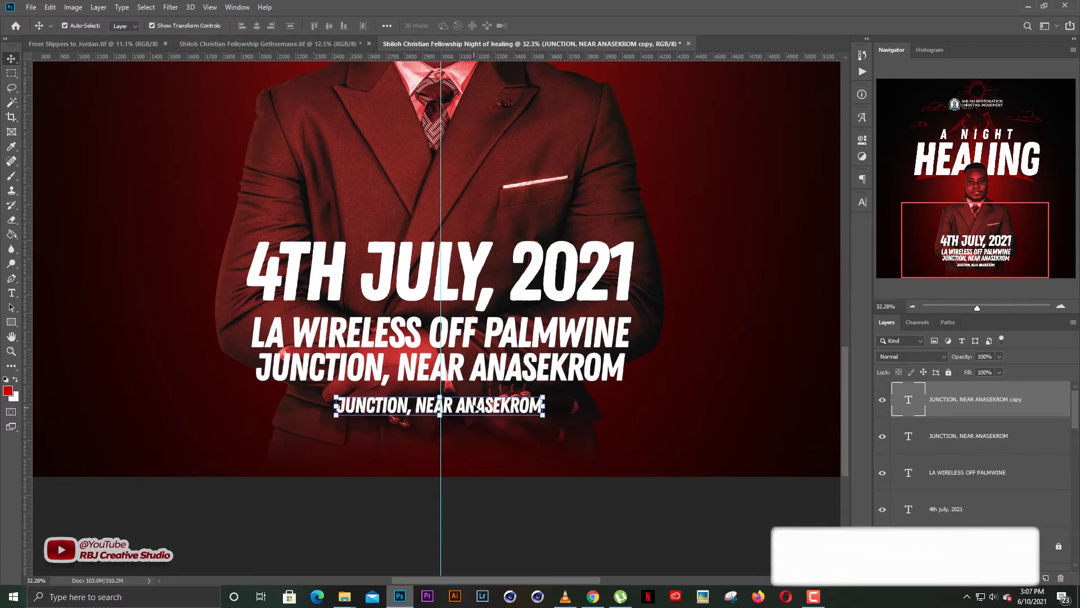
{"action": "left_click", "coordinate": [439, 405]}
{"action": "key", "text": "ctrl+a"}
{"action": "type", "text": "FOR INFO"}
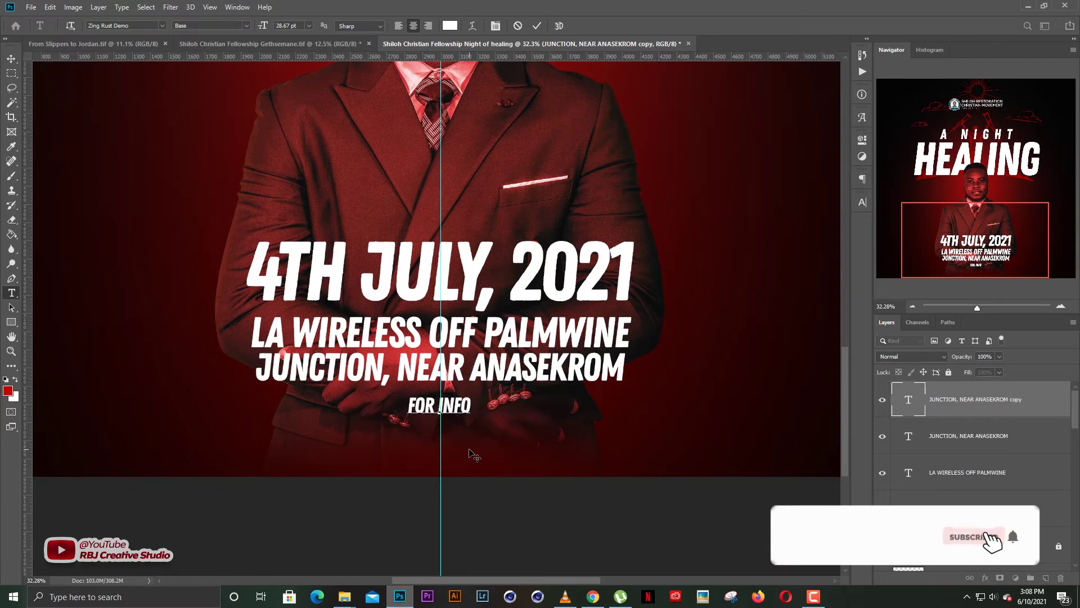
{"action": "type", "text": ":"}
{"action": "key", "text": "ctrl+Return"}
Copy the Gethsemane flyer's phone lines over and type both contact numbers after FOR INFO:
{"action": "scroll", "coordinate": [310, 150], "scroll_direction": "up", "scroll_amount": 1}
{"action": "left_click", "coordinate": [267, 43]}
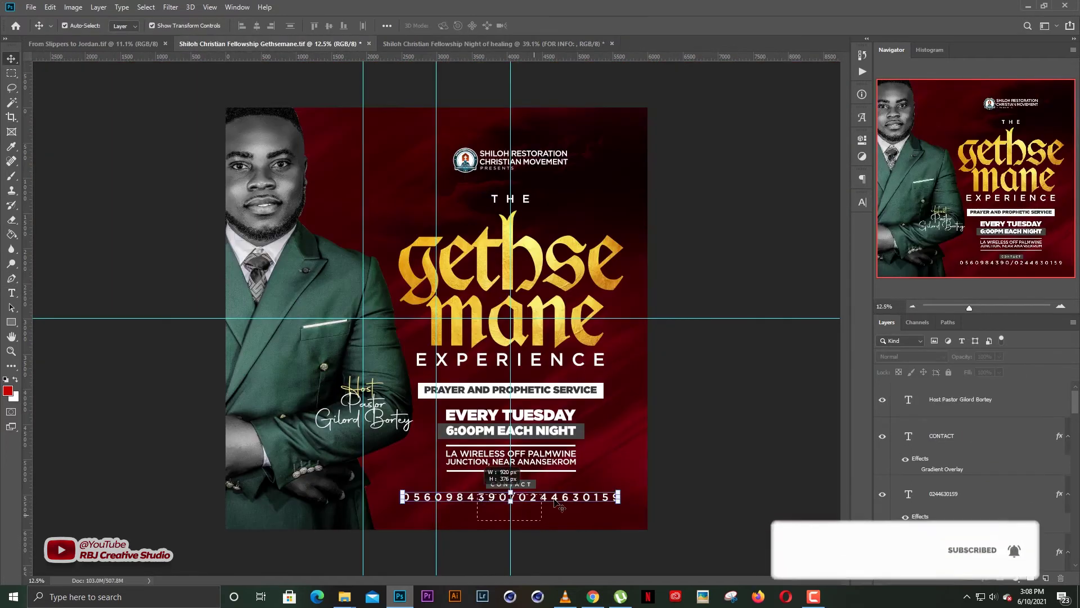
{"action": "left_click_drag", "start_coordinate": [461, 490], "coordinate": [637, 429]}
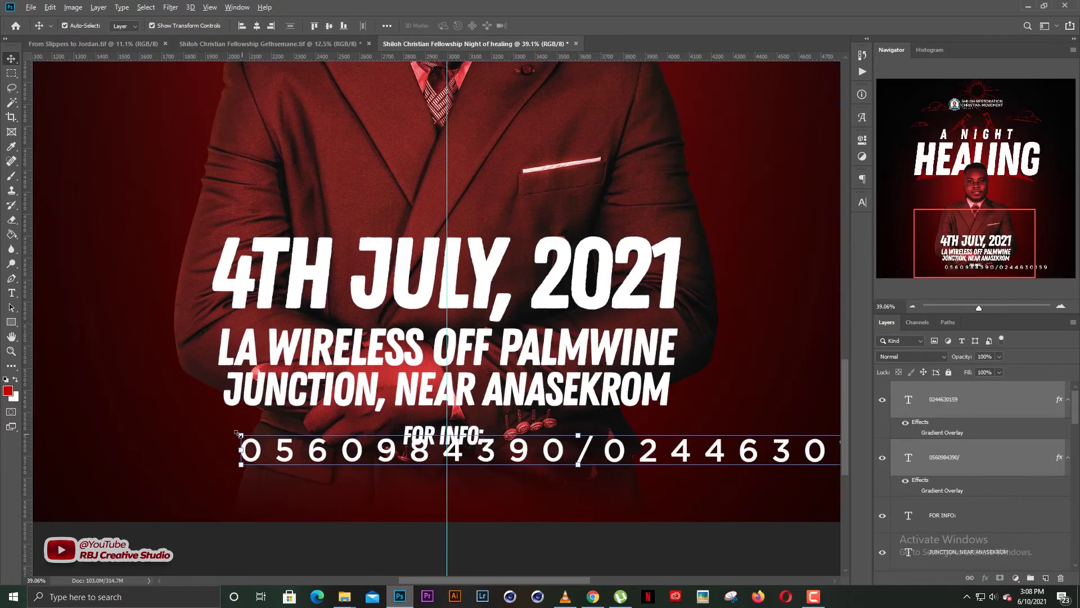
{"action": "left_click_drag", "start_coordinate": [239, 434], "coordinate": [287, 183]}
{"action": "key", "text": "t"}
{"action": "left_click", "coordinate": [444, 436]}
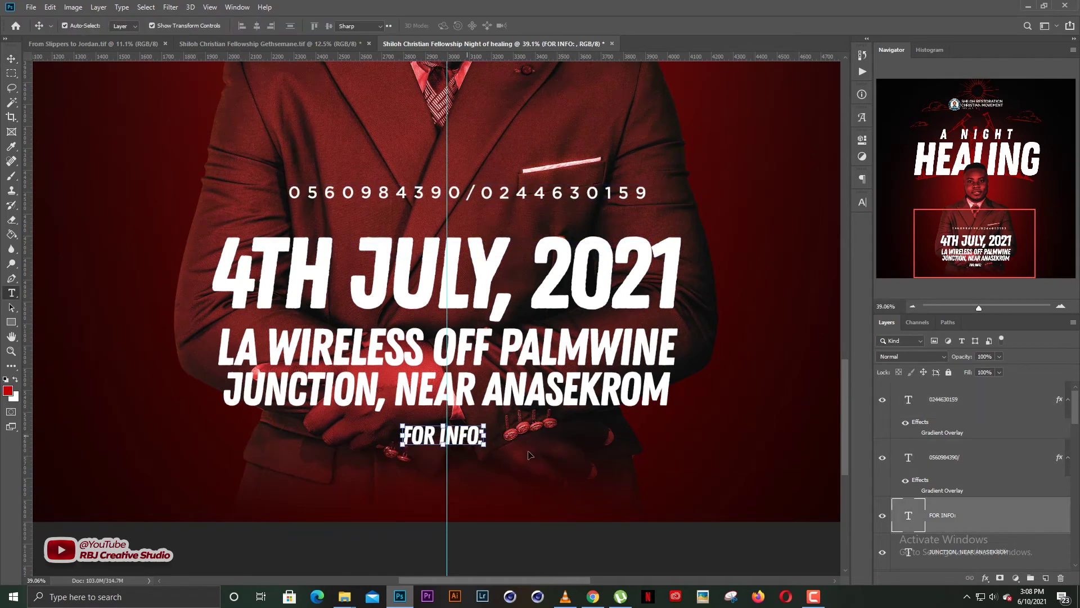
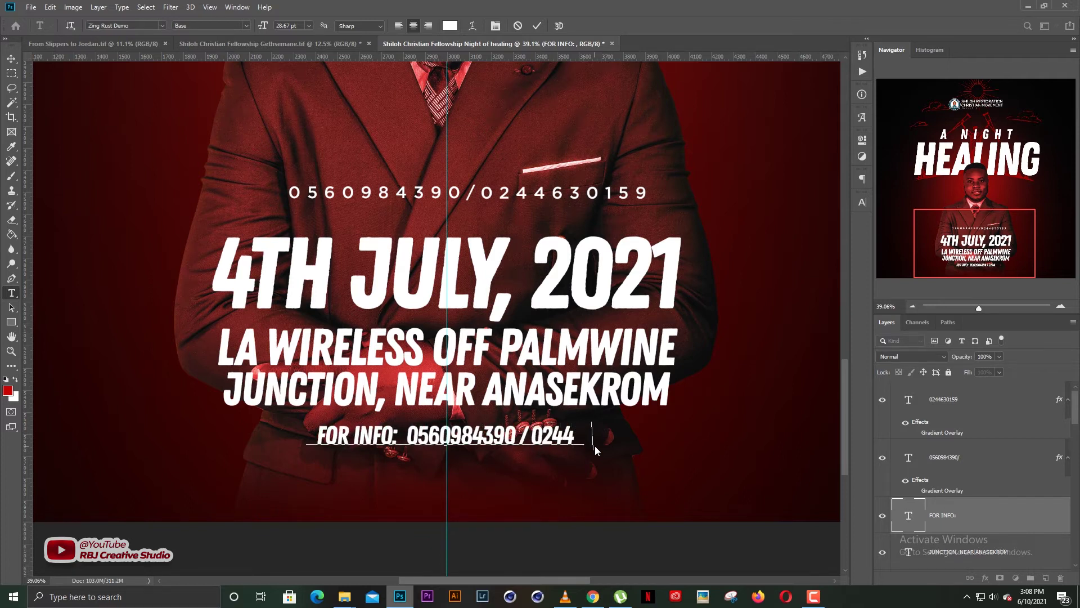
Set the FOR INFO line's tracking to 300 and delete the copied phone-number layers
{"action": "key", "text": "ctrl+a"}
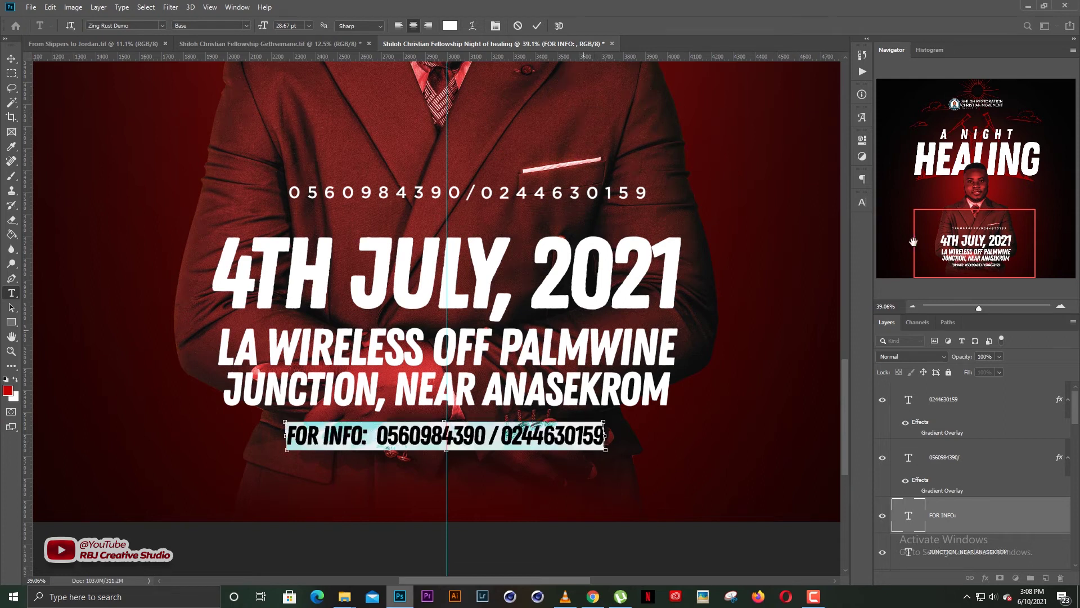
{"action": "left_click", "coordinate": [862, 202]}
{"action": "key", "text": "Return"}
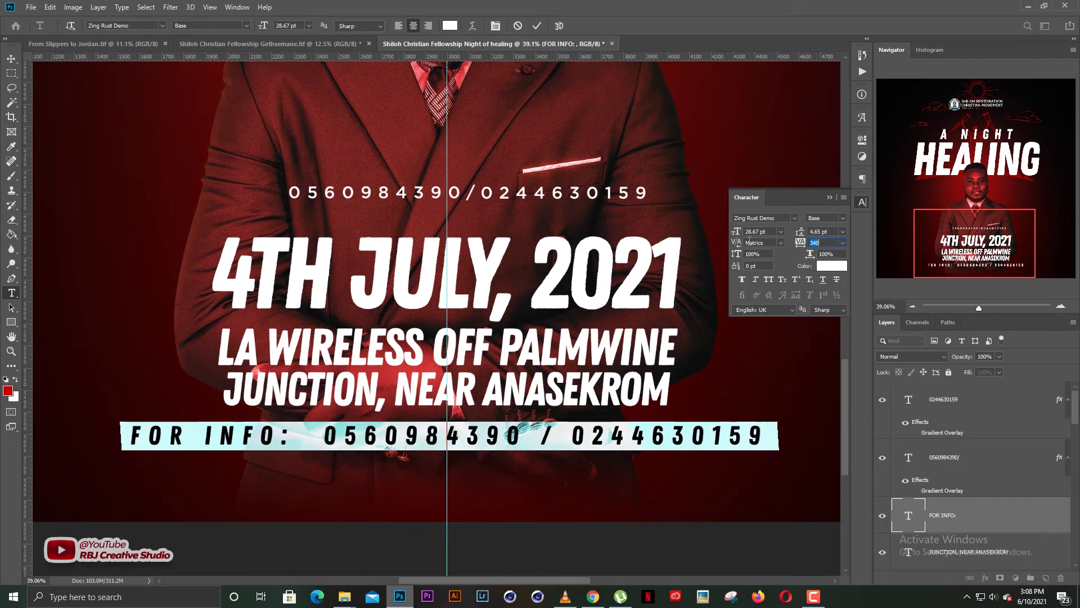
{"action": "left_click", "coordinate": [862, 202]}
{"action": "key", "text": "ctrl+Return"}
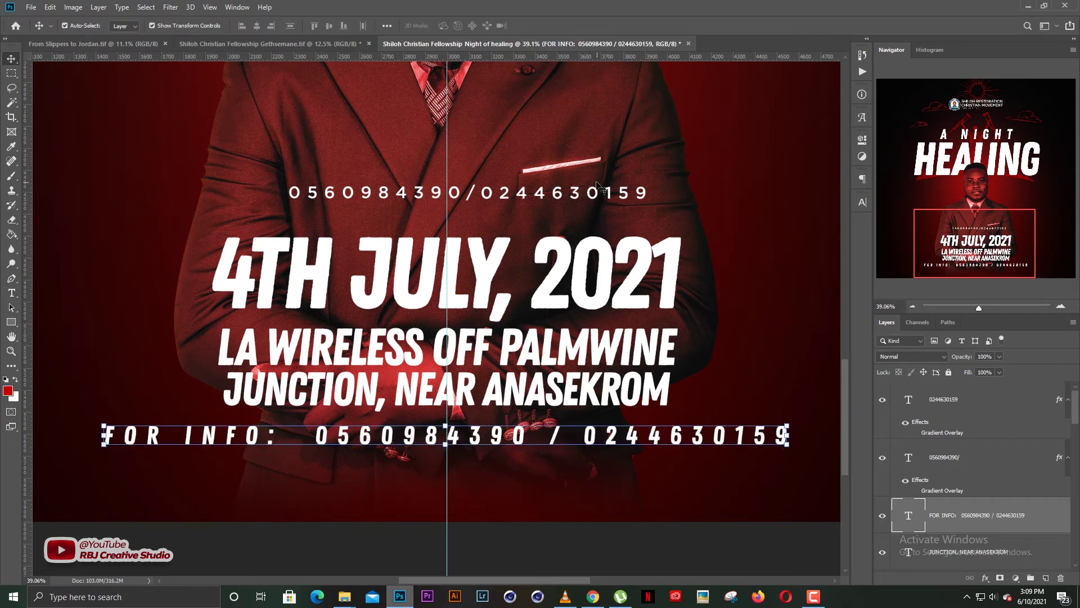
{"action": "left_click", "coordinate": [600, 187]}
{"action": "key", "text": "Delete"}
Draw a thin red rectangle line under the address text
{"action": "key", "text": "u"}
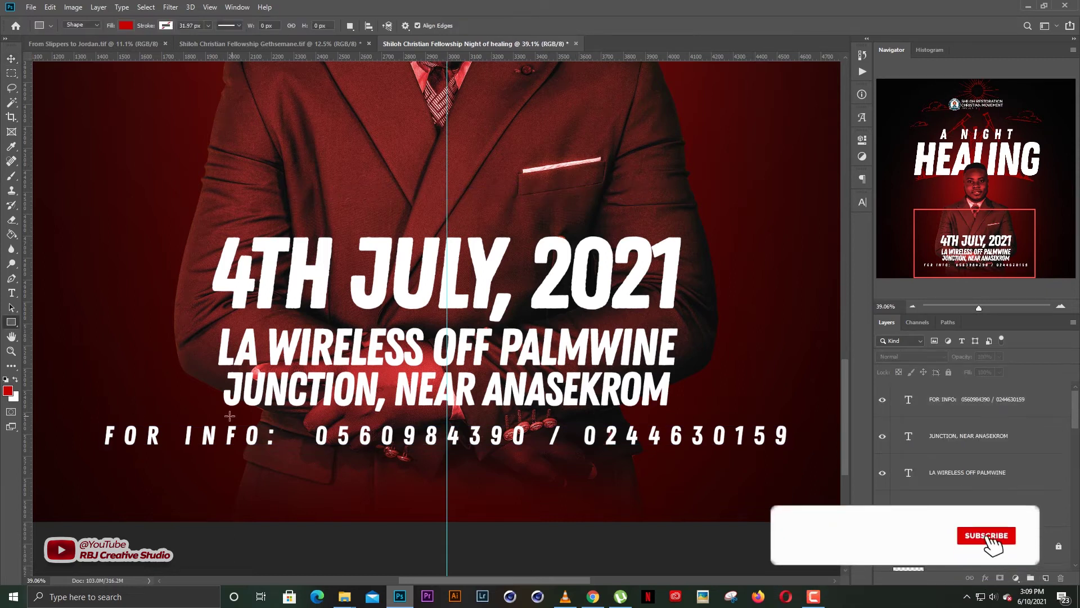
{"action": "left_click_drag", "start_coordinate": [225, 415], "coordinate": [684, 417]}
{"action": "key", "text": "v"}
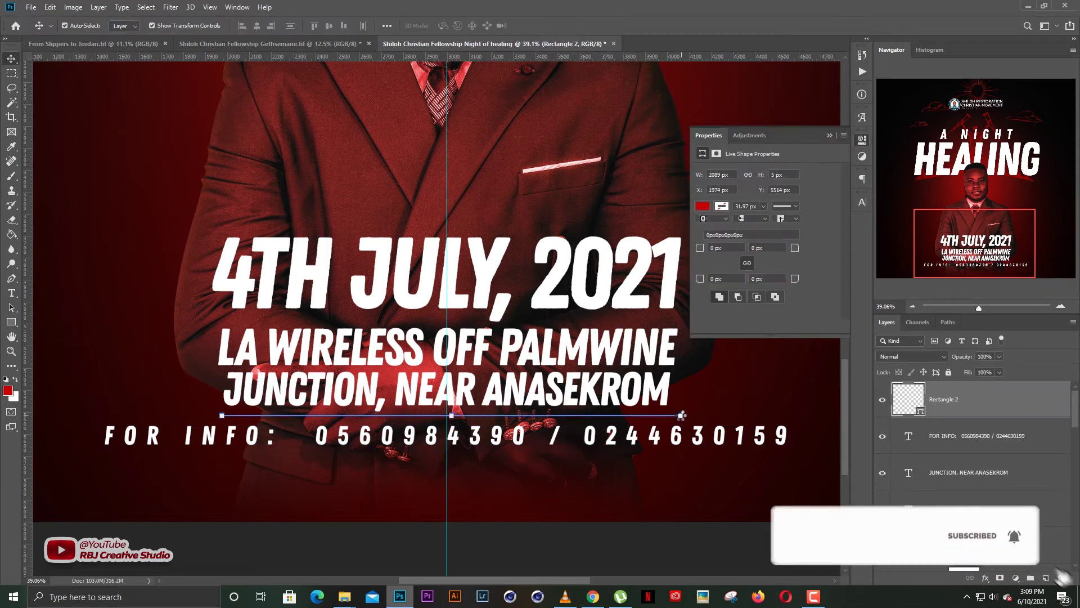
{"action": "double_click", "coordinate": [908, 399]}
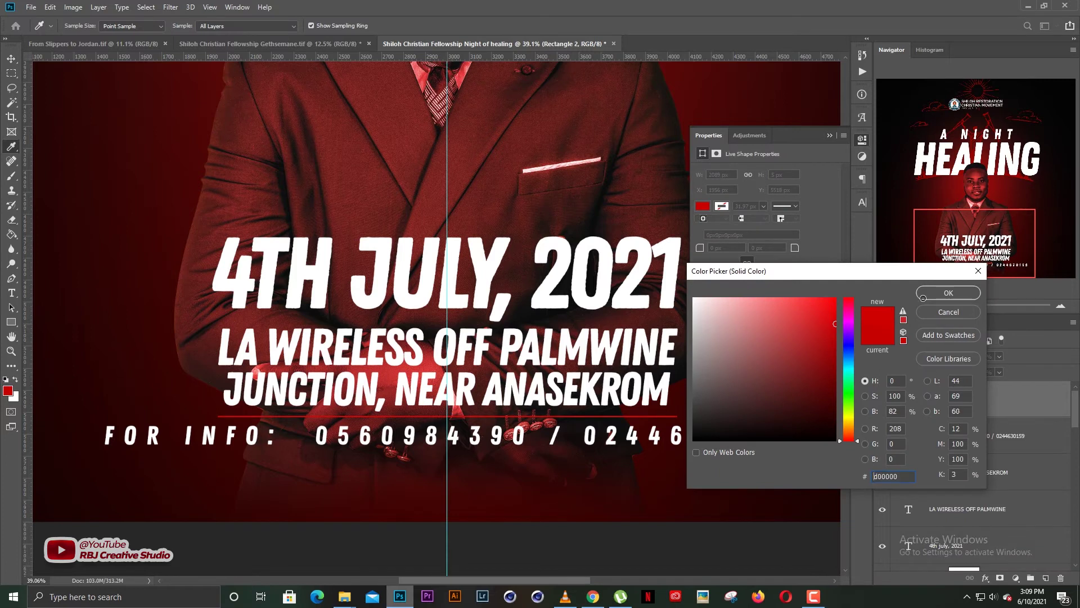
{"action": "left_click", "coordinate": [924, 297]}
Double the red line's height to 200% and fit the flyer in view
{"action": "scroll", "coordinate": [456, 397], "scroll_direction": "up", "scroll_amount": 5}
{"action": "key", "text": "ctrl+t"}
{"action": "left_click_drag", "start_coordinate": [456, 399], "coordinate": [456, 401]}
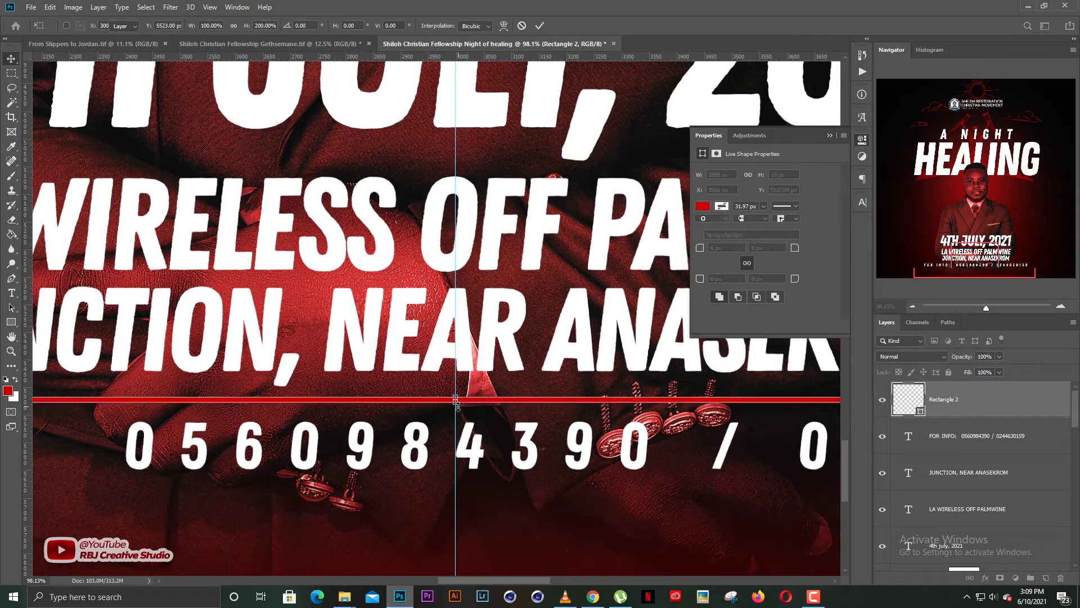
{"action": "key", "text": "Return"}
{"action": "key", "text": "ctrl+0"}
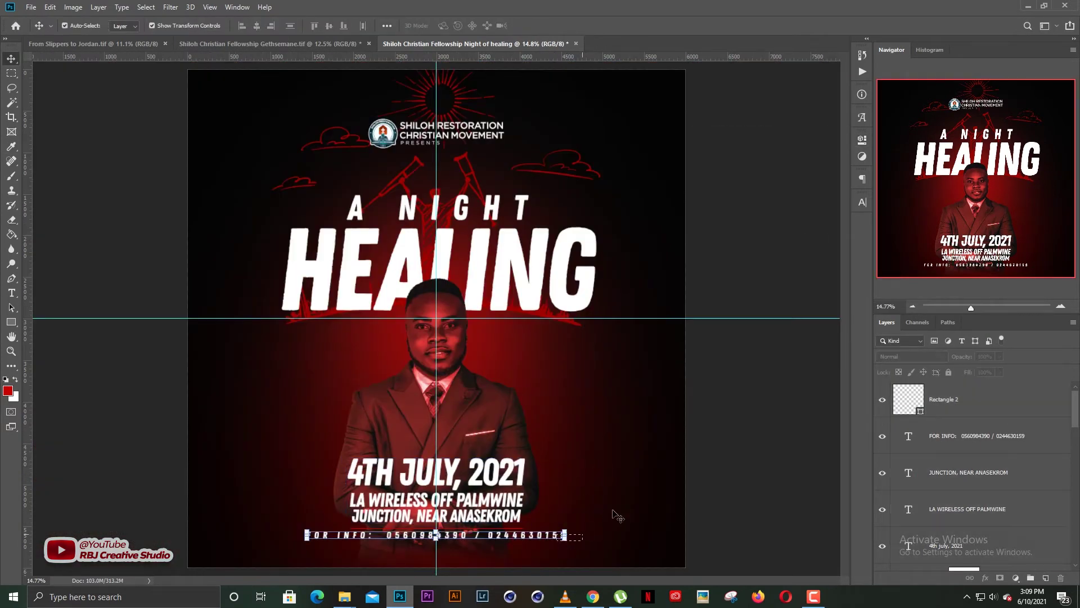
{"action": "scroll", "coordinate": [423, 388], "scroll_direction": "down", "scroll_amount": 1}
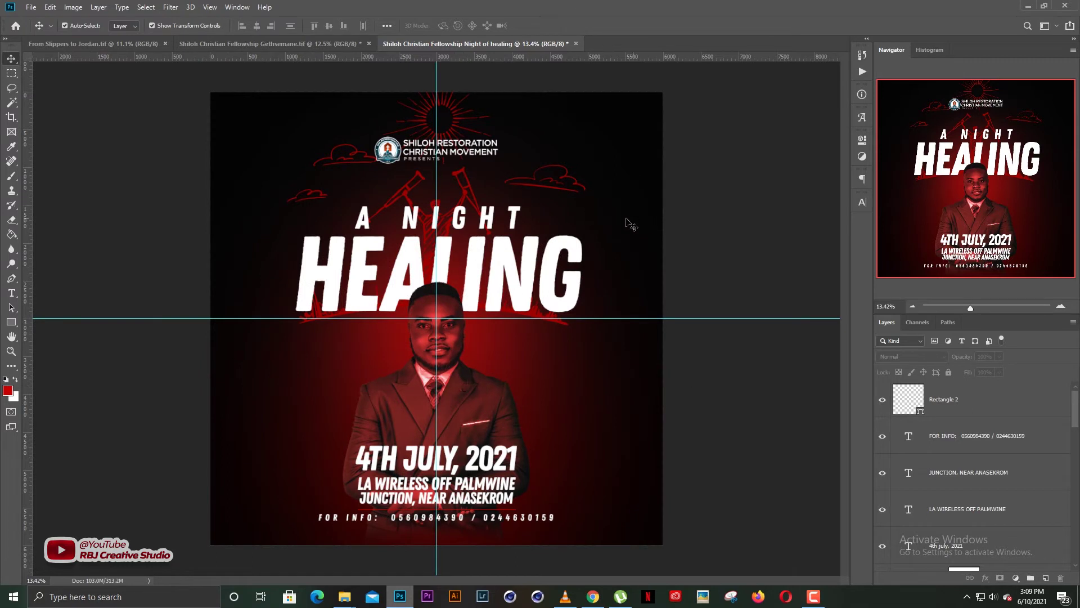
Lasso the sun at the top of the hand-drawn illustration and delete it
{"action": "scroll", "coordinate": [958, 478], "scroll_direction": "down", "scroll_amount": 5}
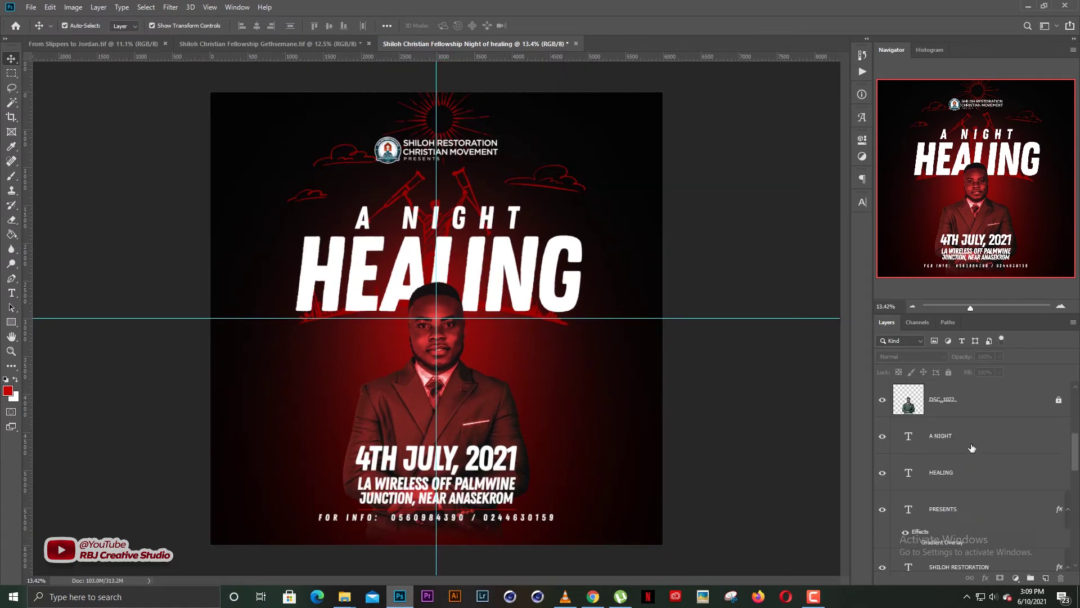
{"action": "left_click", "coordinate": [959, 478]}
{"action": "key", "text": "l"}
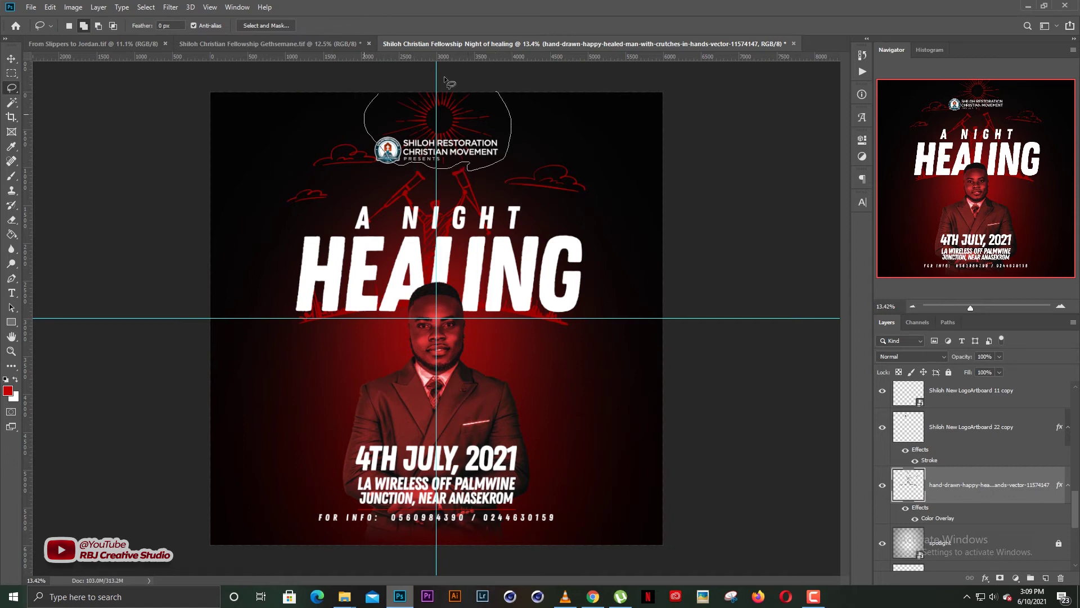
{"action": "key", "text": "v"}
{"action": "left_click", "coordinate": [661, 197]}
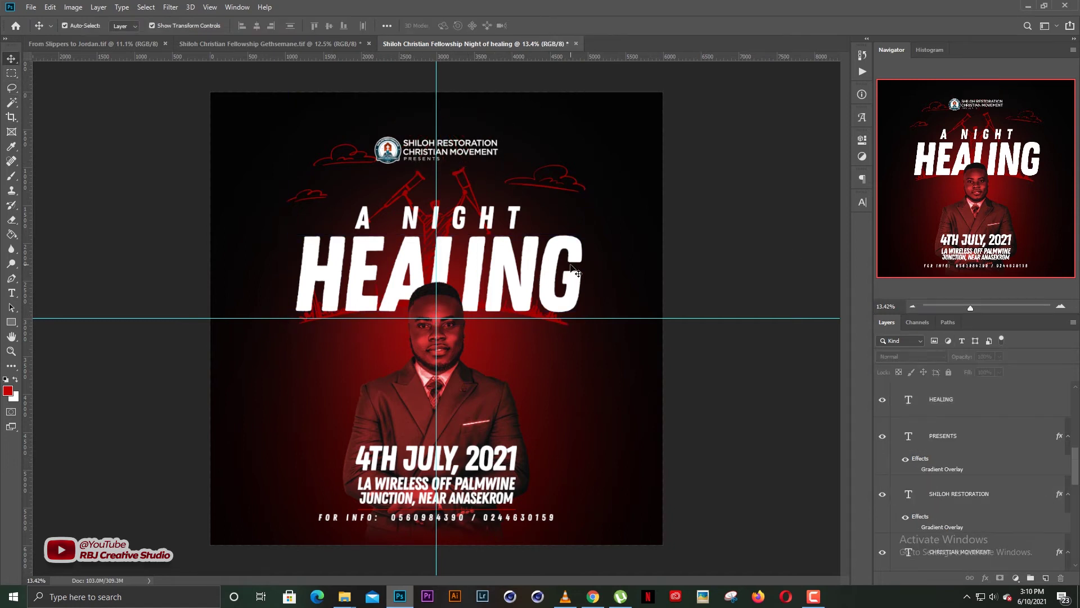
{"action": "scroll", "coordinate": [995, 480], "scroll_direction": "down", "scroll_amount": 5}
Enlarge the green-suit photo layer to about 129%
{"action": "left_click", "coordinate": [979, 446]}
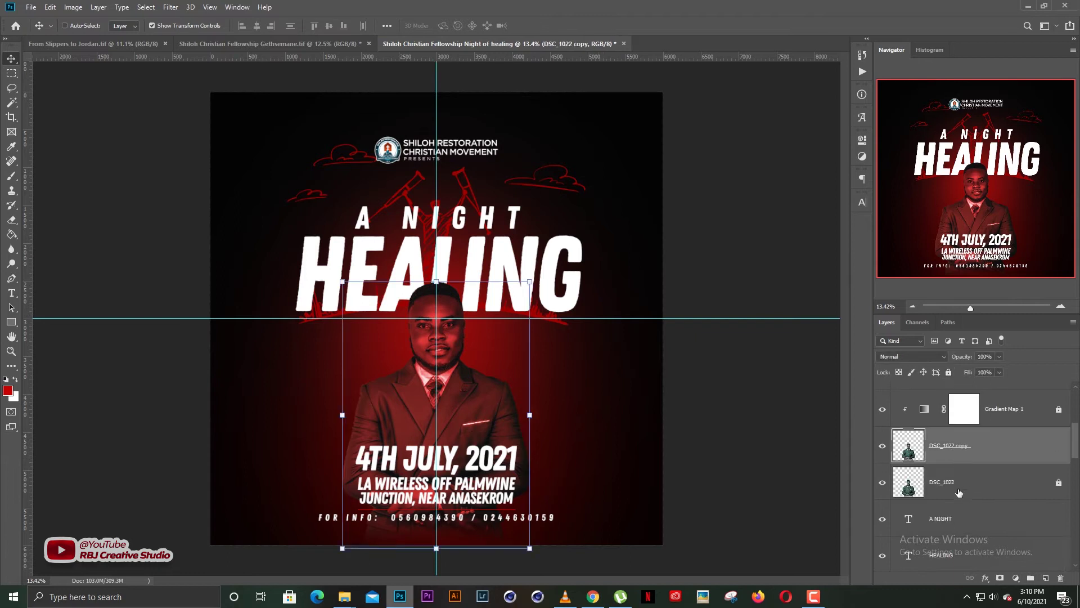
{"action": "left_click", "coordinate": [949, 372]}
{"action": "left_click", "coordinate": [956, 482]}
{"action": "left_click", "coordinate": [949, 372]}
{"action": "key", "text": "ctrl+t"}
{"action": "mouse_move", "coordinate": [611, 222]}
{"action": "left_mouse_down"}
{"action": "mouse_move", "coordinate": [339, 476]}
{"action": "mouse_move", "coordinate": [337, 543]}
{"action": "left_mouse_up"}
{"action": "scroll", "coordinate": [377, 361], "scroll_direction": "up", "scroll_amount": 1}
{"action": "key", "text": "Return"}
Lasso and delete the lower body of the enlarged figure
{"action": "key", "text": "l"}
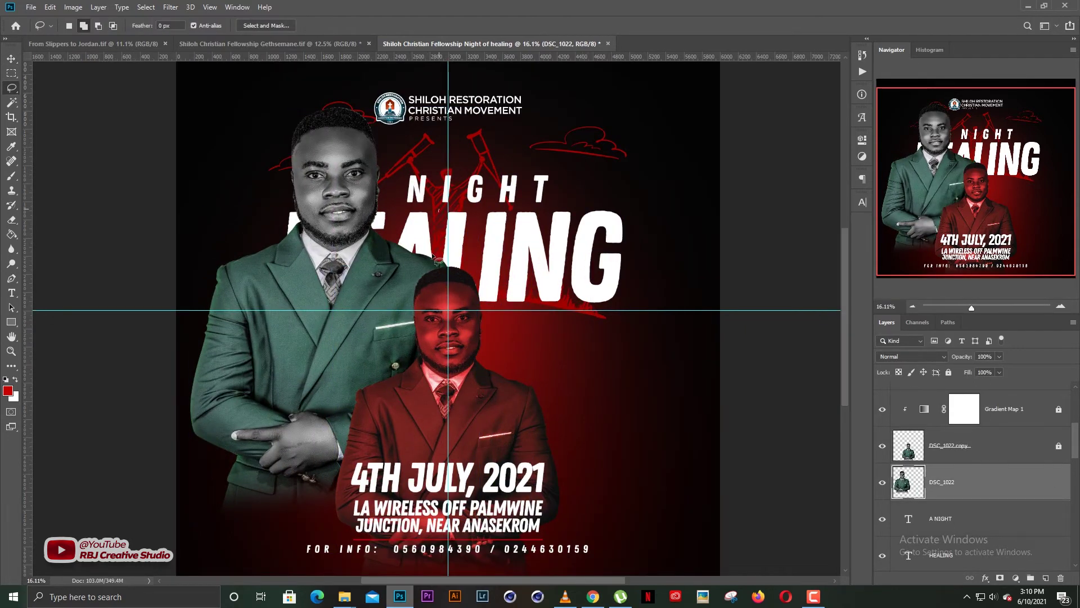
{"action": "left_click_drag", "start_coordinate": [572, 427], "coordinate": [517, 234]}
{"action": "key", "text": "Delete"}
{"action": "key", "text": "e"}
{"action": "scroll", "coordinate": [423, 276], "scroll_direction": "up", "scroll_amount": 1}
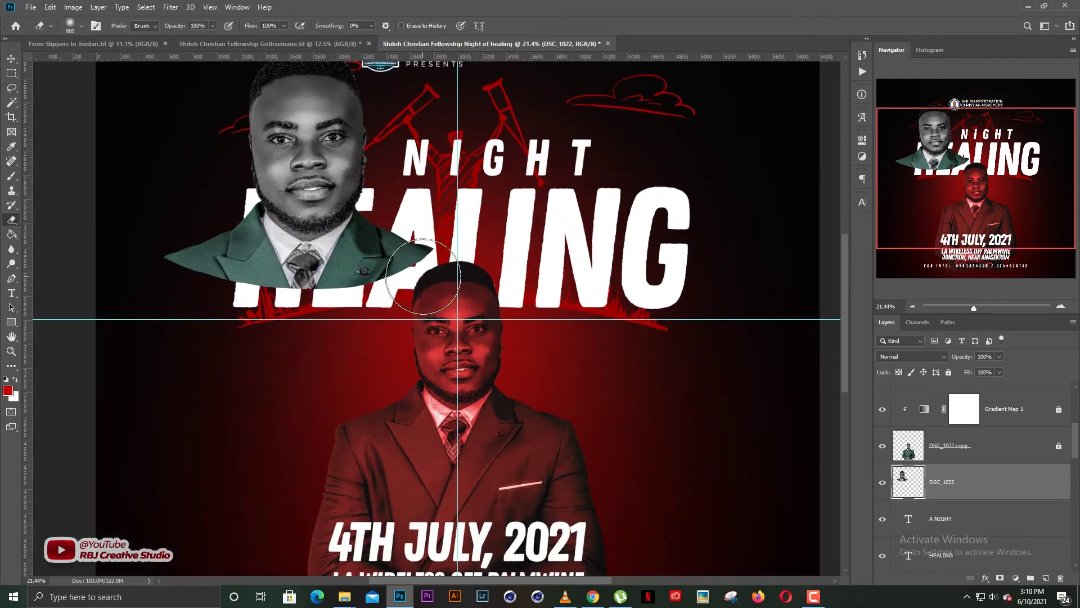
Scale the large face up to about 266% and nudge it slightly right and down
{"action": "key", "text": "ctrl+t"}
{"action": "key", "text": "ctrl+minus"}
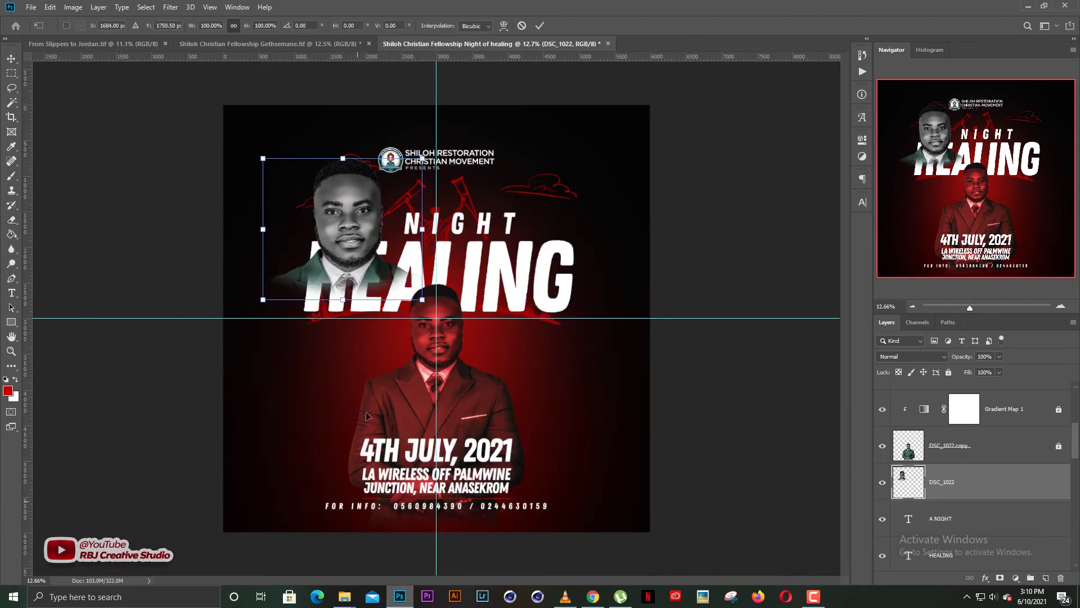
{"action": "left_click_drag", "start_coordinate": [261, 152], "coordinate": [277, 221]}
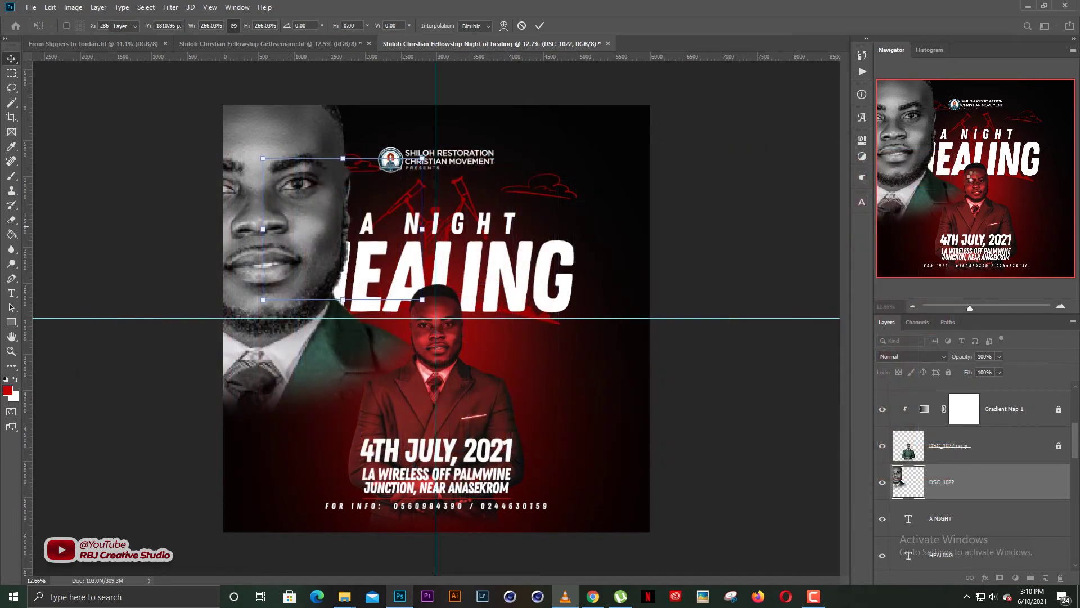
{"action": "key", "text": "Return"}
{"action": "left_click_drag", "start_coordinate": [293, 262], "coordinate": [296, 266]}
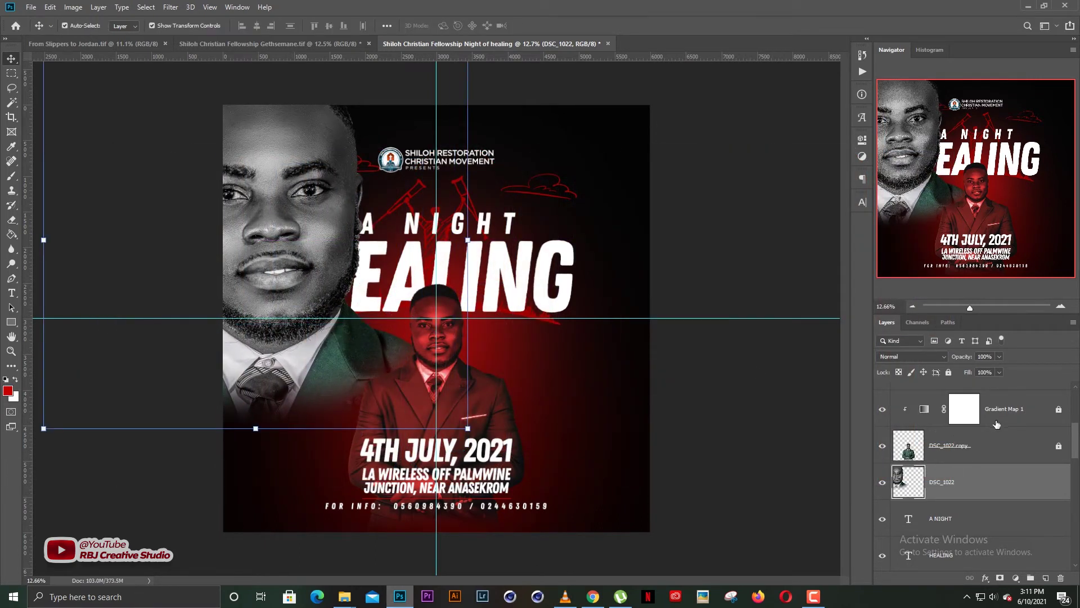
Fade the large face to 56% opacity and hide Gradient Map 1 to restore the green suit
{"action": "left_click_drag", "start_coordinate": [996, 424], "coordinate": [974, 498]}
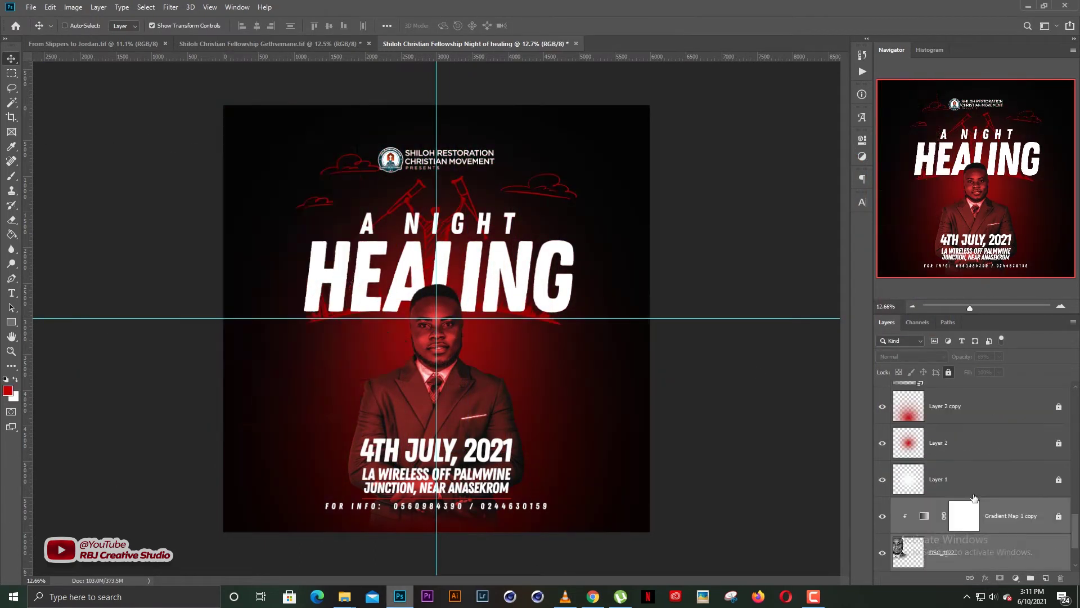
{"action": "key", "text": "ctrl+z"}
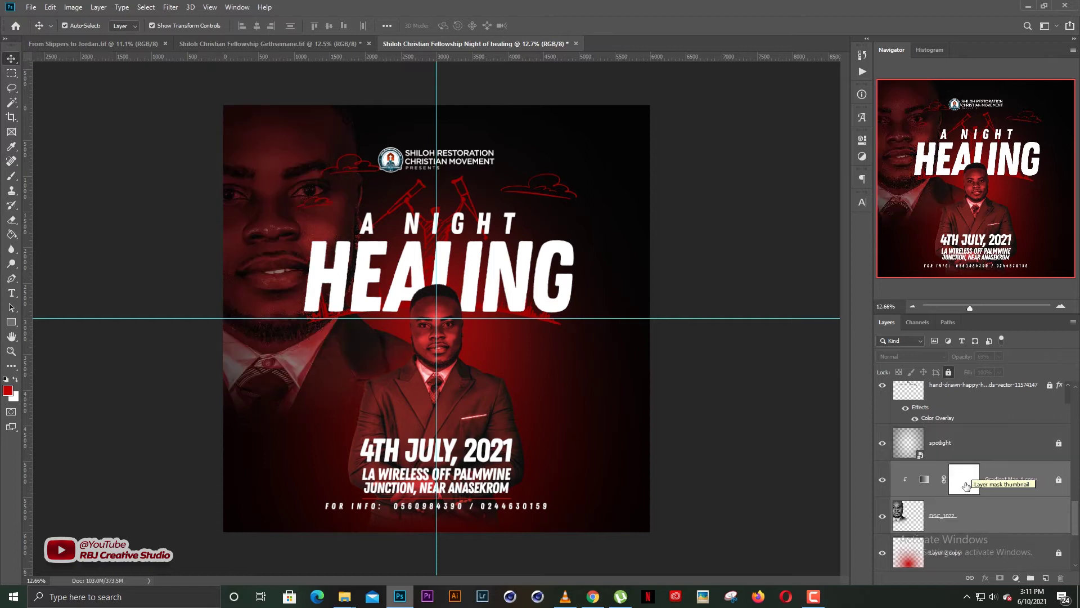
{"action": "left_click_drag", "start_coordinate": [961, 357], "coordinate": [943, 362]}
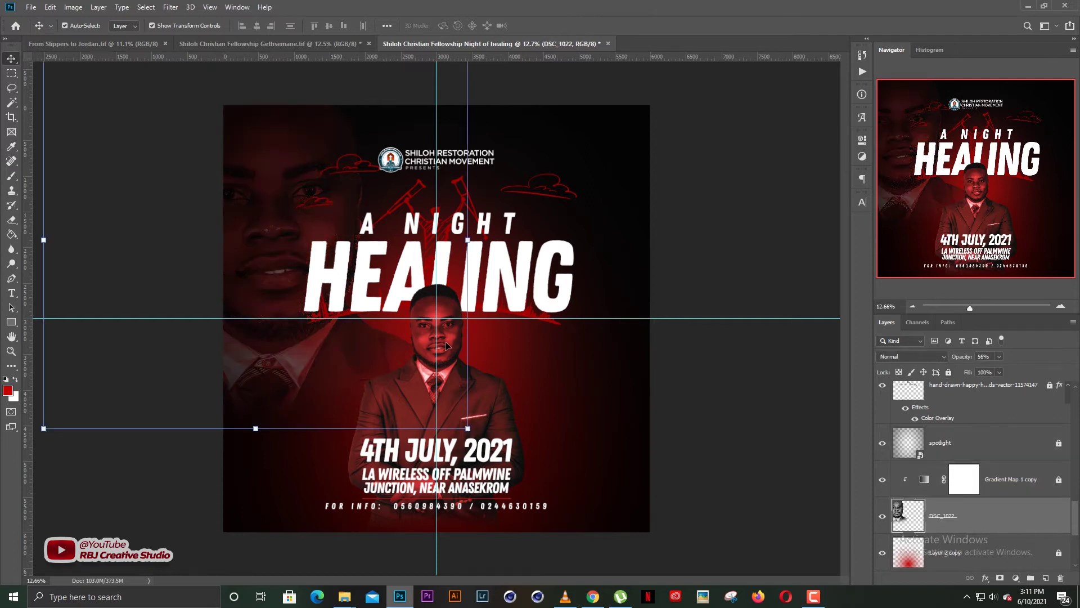
{"action": "key", "text": "e"}
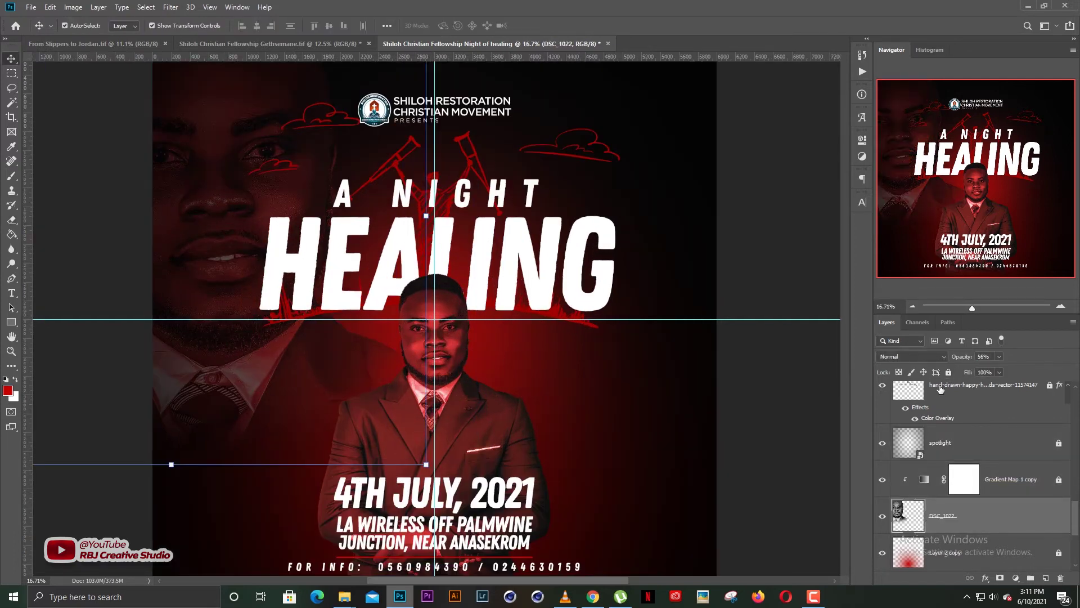
{"action": "left_click", "coordinate": [883, 409]}
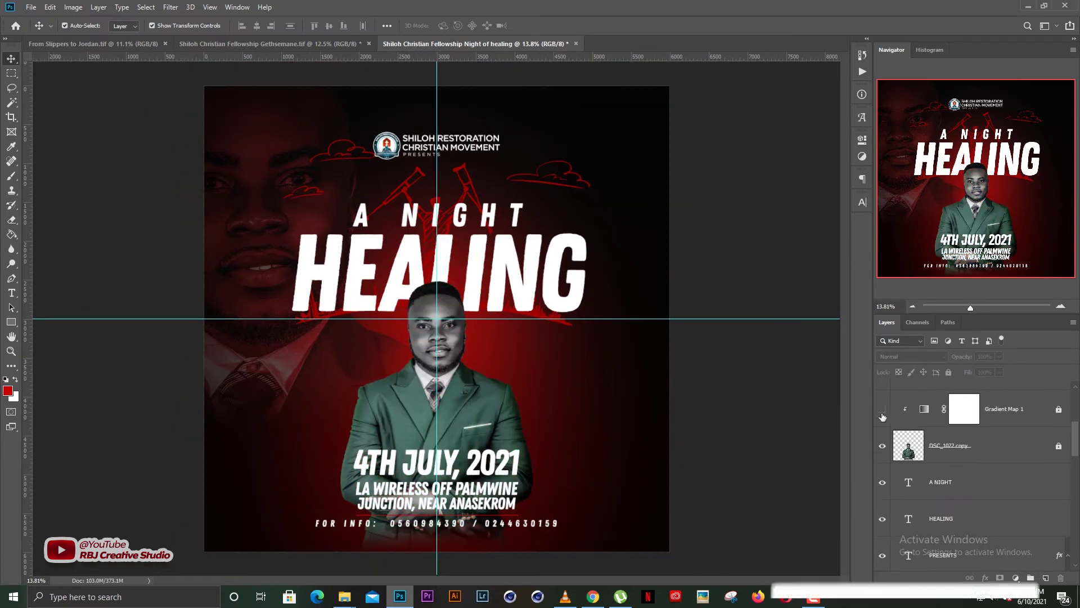
{"action": "scroll", "coordinate": [548, 202], "scroll_direction": "down", "scroll_amount": 1}
Select the crutches illustration and try a freehand selection near the left face's eye
{"action": "left_click", "coordinate": [548, 202]}
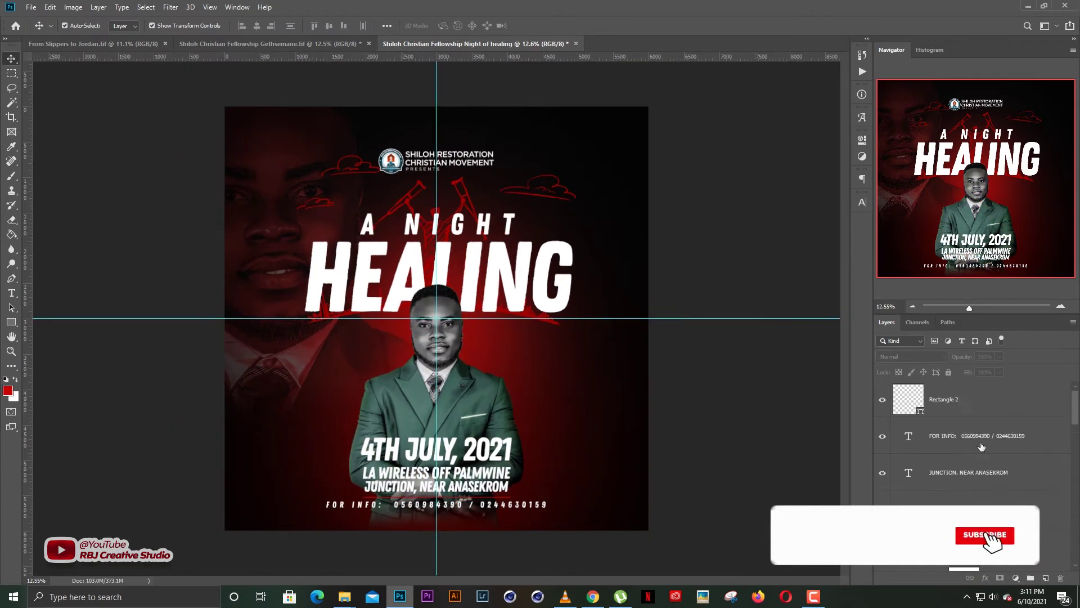
{"action": "scroll", "coordinate": [450, 232], "scroll_direction": "up", "scroll_amount": 2}
{"action": "scroll", "coordinate": [352, 205], "scroll_direction": "up", "scroll_amount": 1}
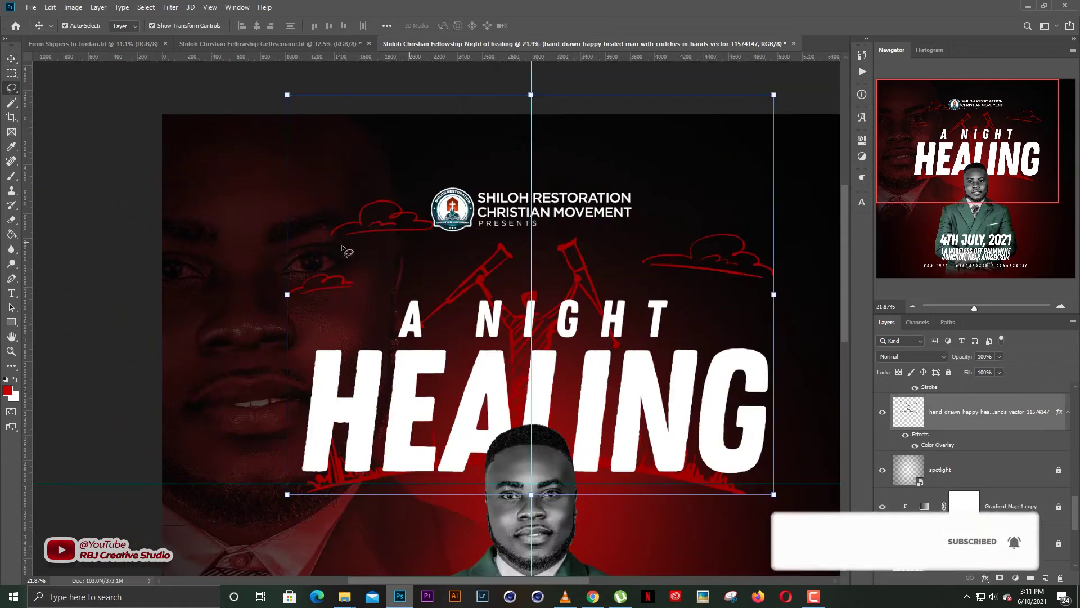
{"action": "key", "text": "l"}
{"action": "left_click_drag", "start_coordinate": [303, 248], "coordinate": [346, 265]}
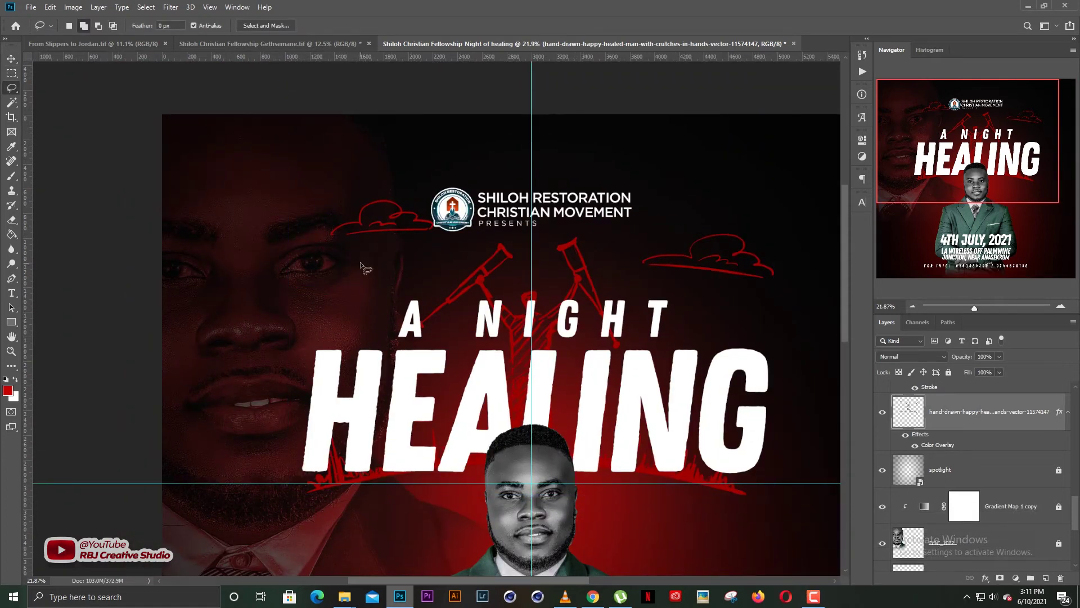
{"action": "key", "text": "v"}
{"action": "scroll", "coordinate": [563, 288], "scroll_direction": "down", "scroll_amount": 3}
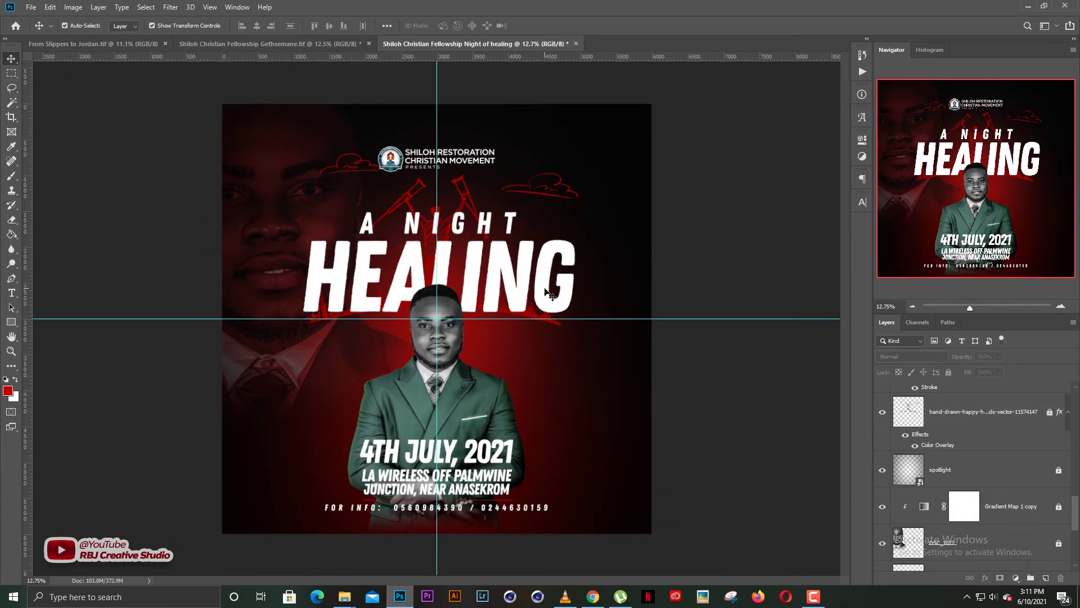
{"action": "scroll", "coordinate": [968, 479], "scroll_direction": "up", "scroll_amount": 5}
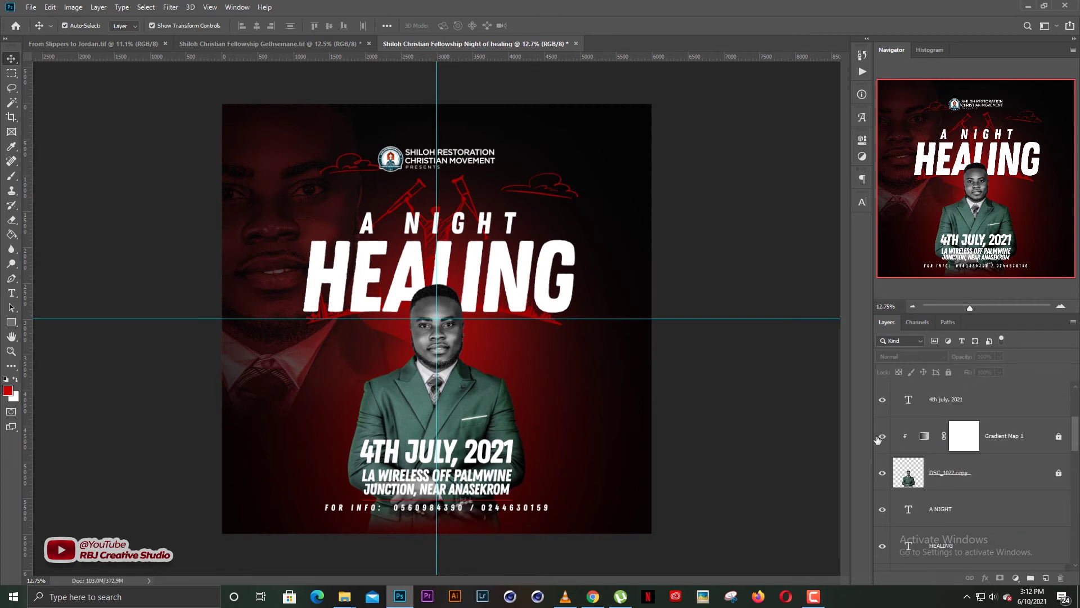
Turn Gradient Map 1 back on to re-tint the man red, then nudge the date and info text up
{"action": "left_click", "coordinate": [882, 436]}
{"action": "left_click", "coordinate": [964, 436]}
{"action": "left_click", "coordinate": [696, 355]}
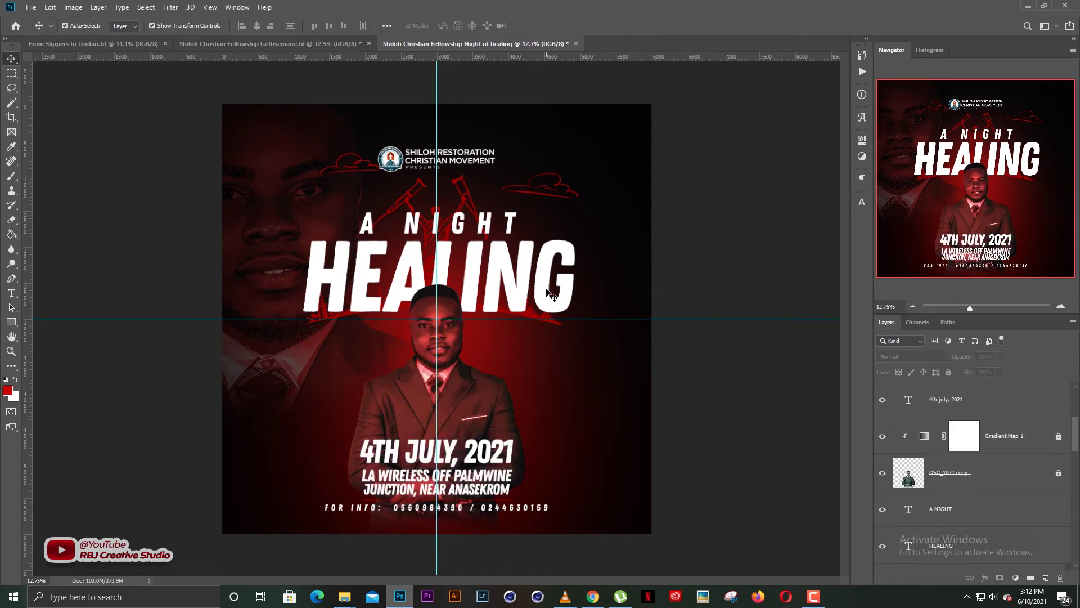
{"action": "left_click", "coordinate": [432, 508]}
{"action": "key", "text": "ctrl+z"}
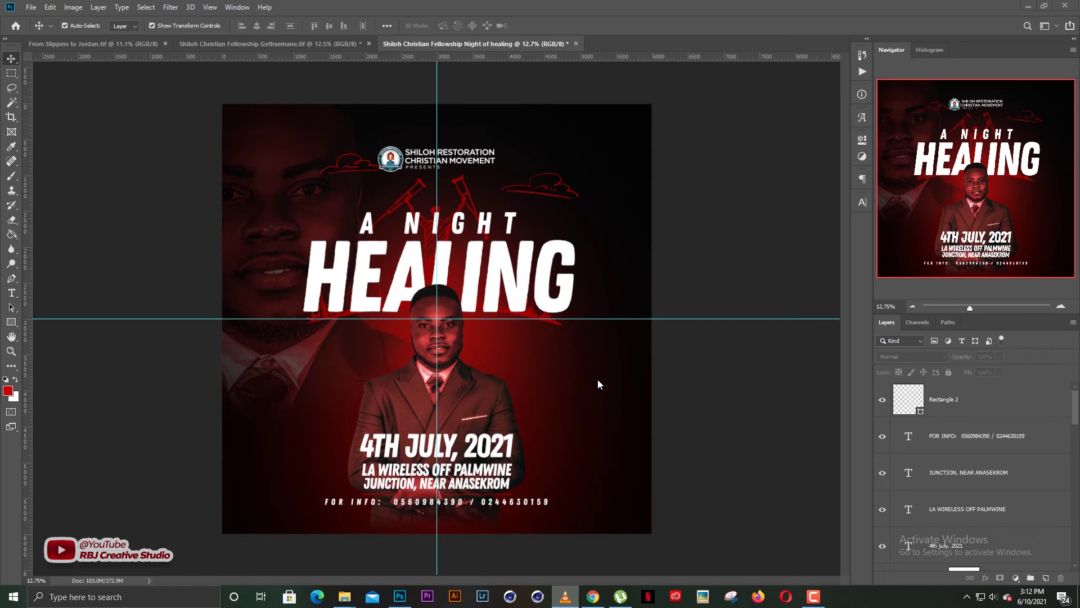
{"action": "scroll", "coordinate": [573, 394], "scroll_direction": "up", "scroll_amount": 1}
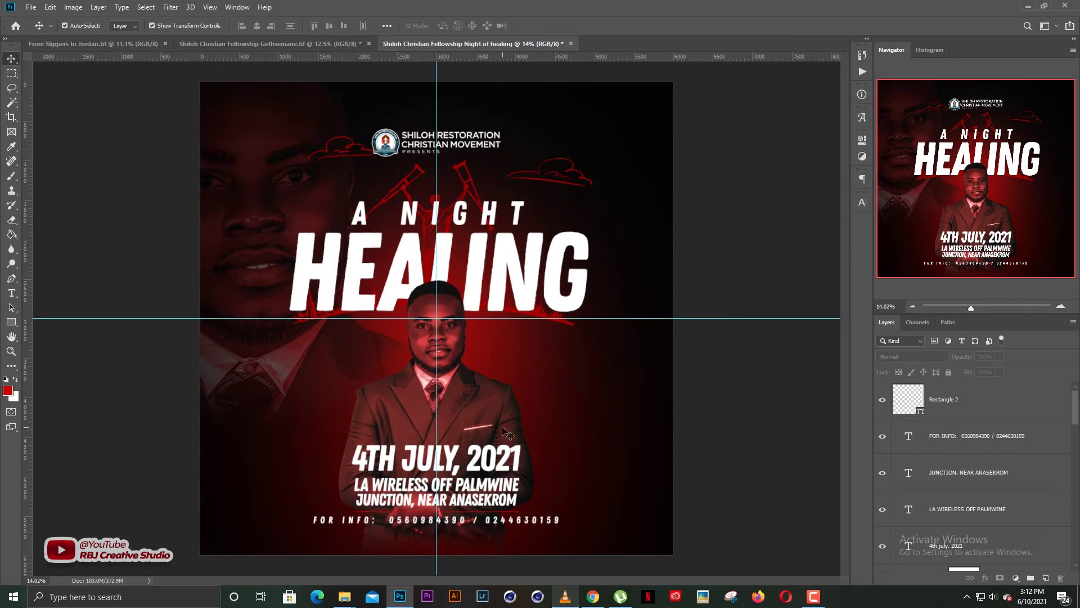
Lock the DSC_1022 large-face photo, keeping its gradient map red tint on
{"action": "left_click", "coordinate": [463, 352]}
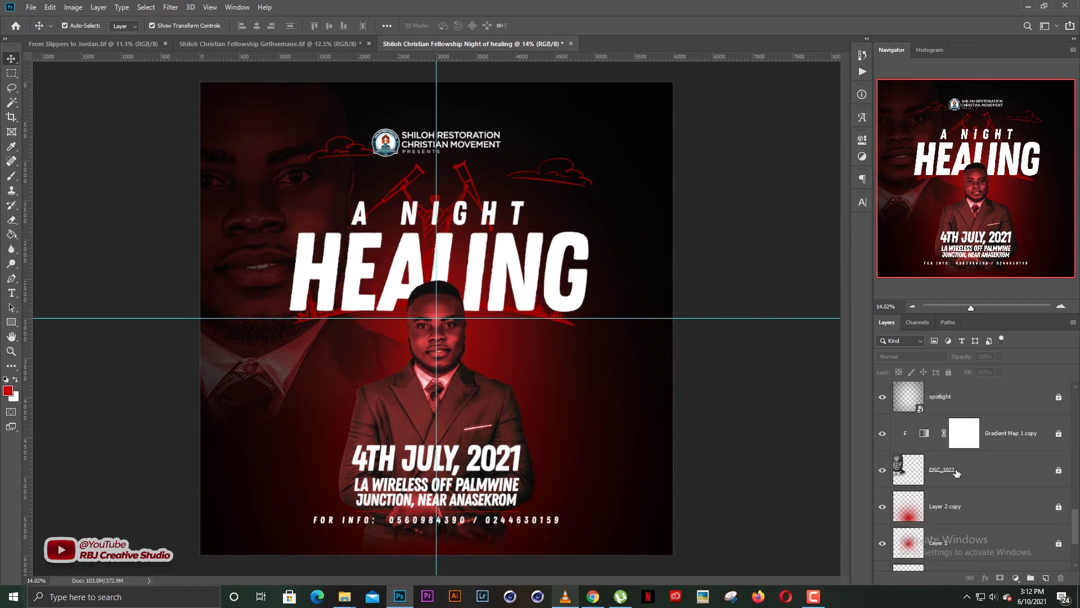
{"action": "left_click", "coordinate": [882, 433]}
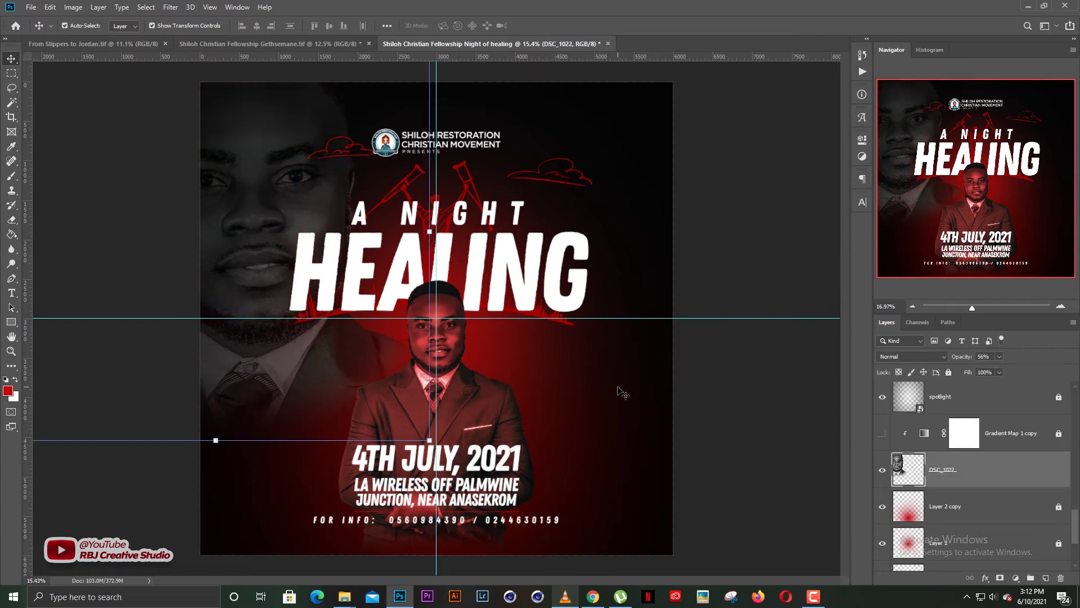
{"action": "scroll", "coordinate": [714, 282], "scroll_direction": "up", "scroll_amount": 1}
{"action": "key", "text": "i"}
{"action": "key", "text": "Escape"}
{"action": "key", "text": "v"}
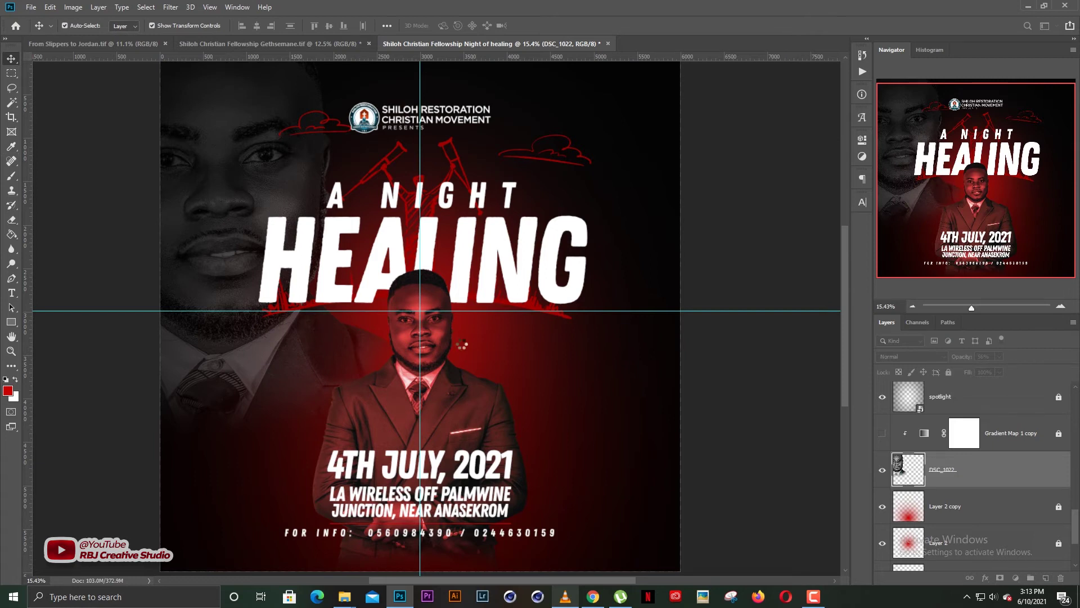
{"action": "left_click", "coordinate": [948, 372]}
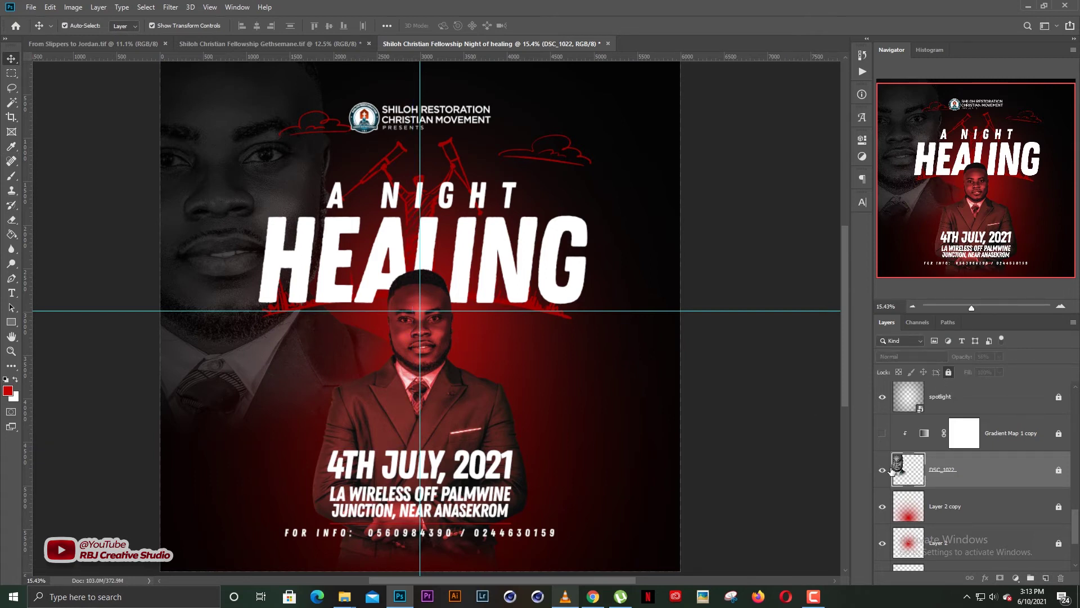
{"action": "left_click", "coordinate": [882, 433]}
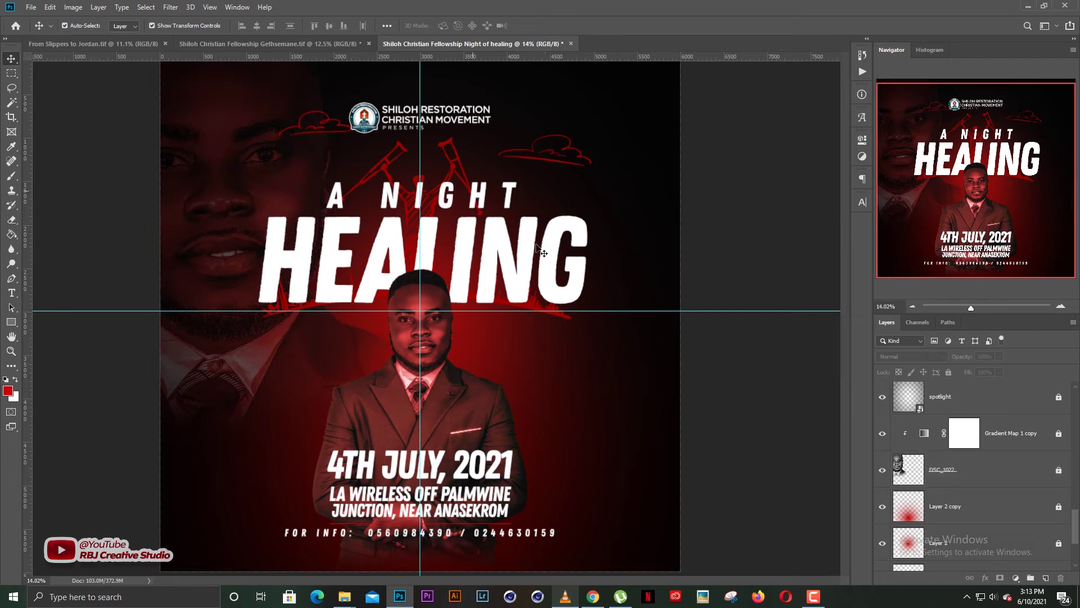
Hide the crutches illustration and move HEALING up closer to A NIGHT
{"action": "left_click", "coordinate": [882, 485]}
{"action": "scroll", "coordinate": [597, 358], "scroll_direction": "up", "scroll_amount": 1}
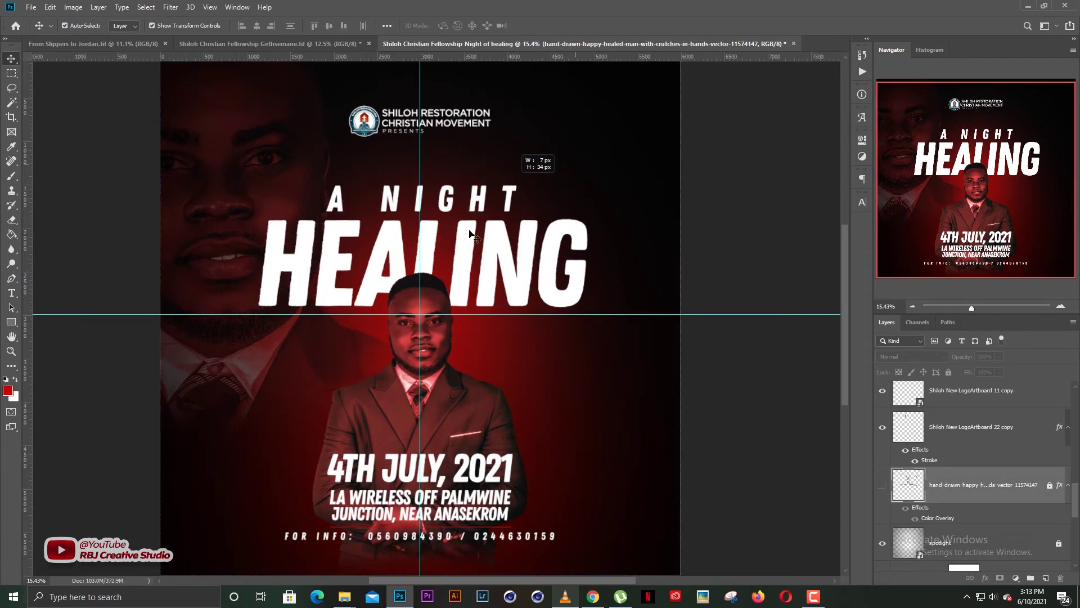
{"action": "mouse_move", "coordinate": [471, 242]}
{"action": "left_mouse_down"}
{"action": "mouse_move", "coordinate": [469, 232]}
{"action": "mouse_move", "coordinate": [502, 236]}
{"action": "mouse_move", "coordinate": [501, 209]}
{"action": "left_mouse_up"}
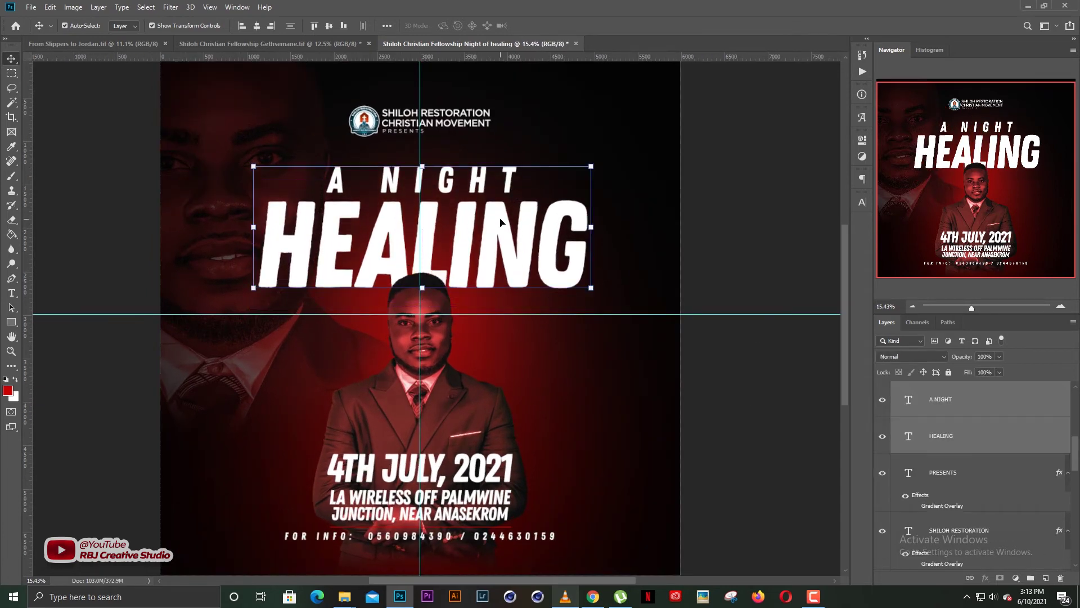
{"action": "left_click", "coordinate": [610, 211]}
{"action": "scroll", "coordinate": [563, 427], "scroll_direction": "down", "scroll_amount": 1}
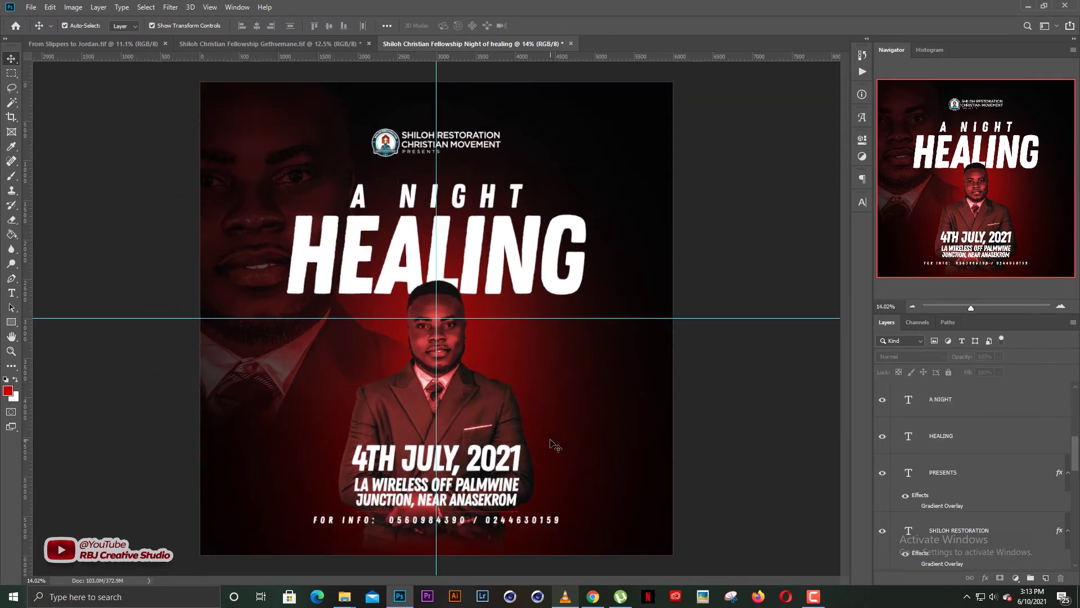
Save the flyer as a TIFF file
{"action": "key", "text": "ctrl+shift+s"}
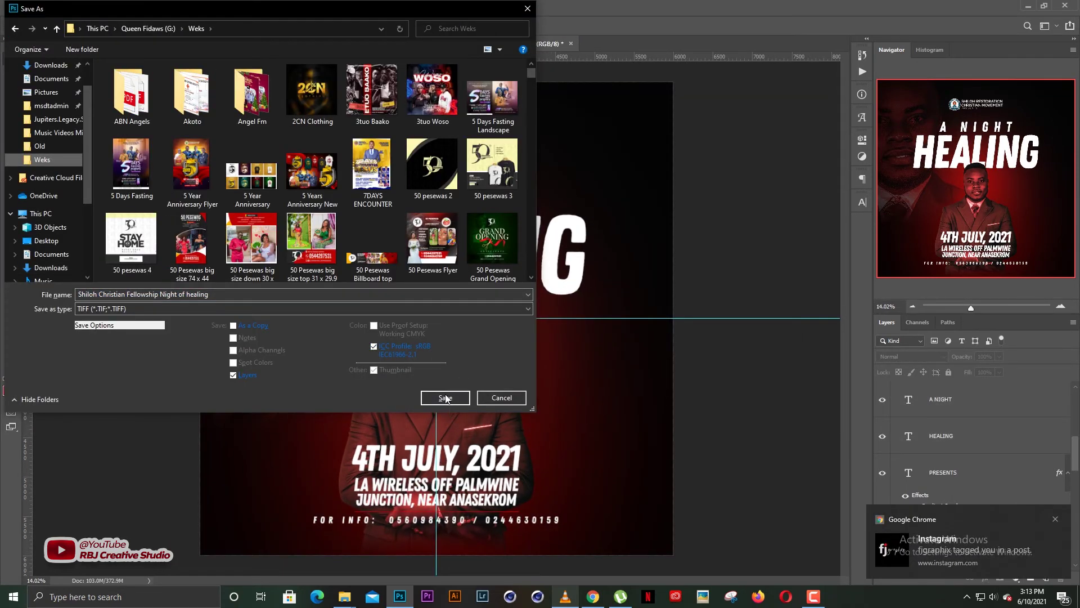
{"action": "left_click", "coordinate": [446, 398]}
{"action": "key", "text": "Return"}
In Chrome's Google Images results, preview the Miracle Healing and Divine Healing images
{"action": "key", "text": "alt+Tab"}
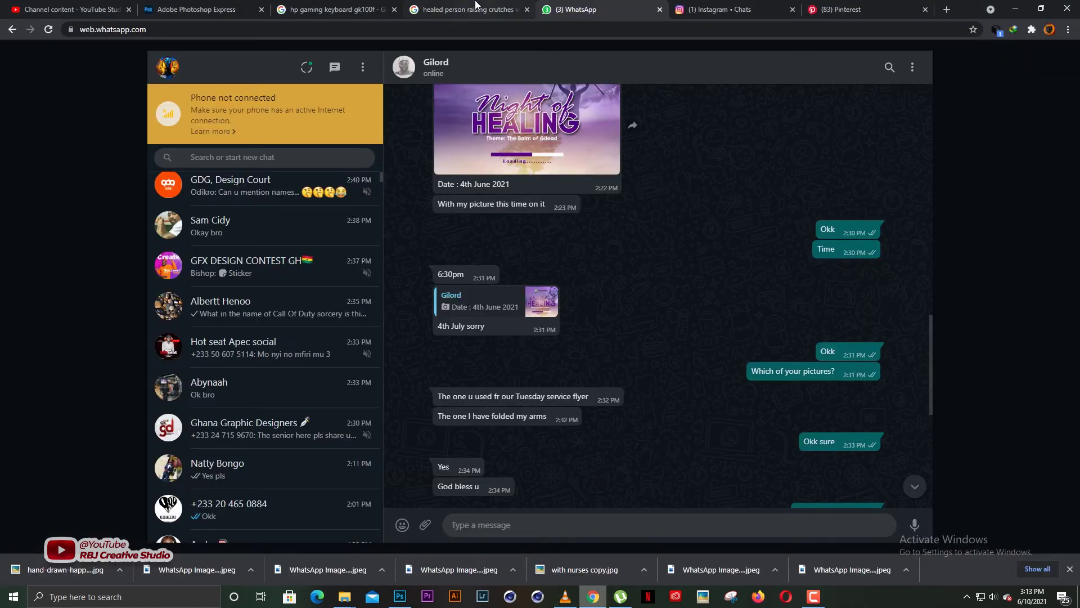
{"action": "left_click", "coordinate": [475, 8]}
{"action": "scroll", "coordinate": [348, 270], "scroll_direction": "down", "scroll_amount": 3}
{"action": "left_click", "coordinate": [433, 281]}
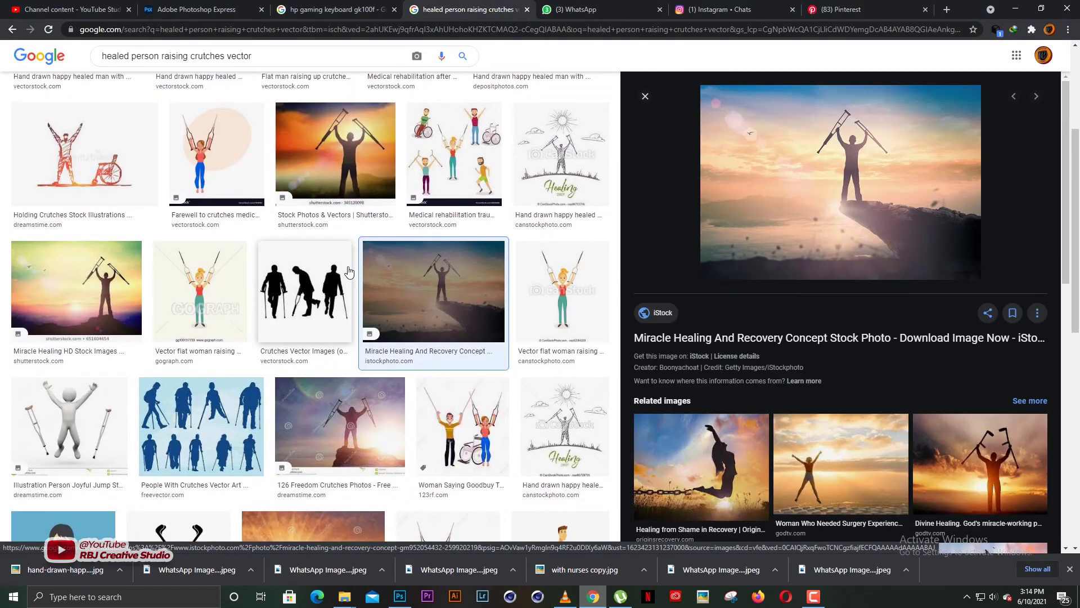
{"action": "scroll", "coordinate": [844, 337], "scroll_direction": "down", "scroll_amount": 2}
{"action": "left_click", "coordinate": [979, 360]}
{"action": "scroll", "coordinate": [788, 315], "scroll_direction": "down", "scroll_amount": 3}
{"action": "scroll", "coordinate": [755, 311], "scroll_direction": "down", "scroll_amount": 3}
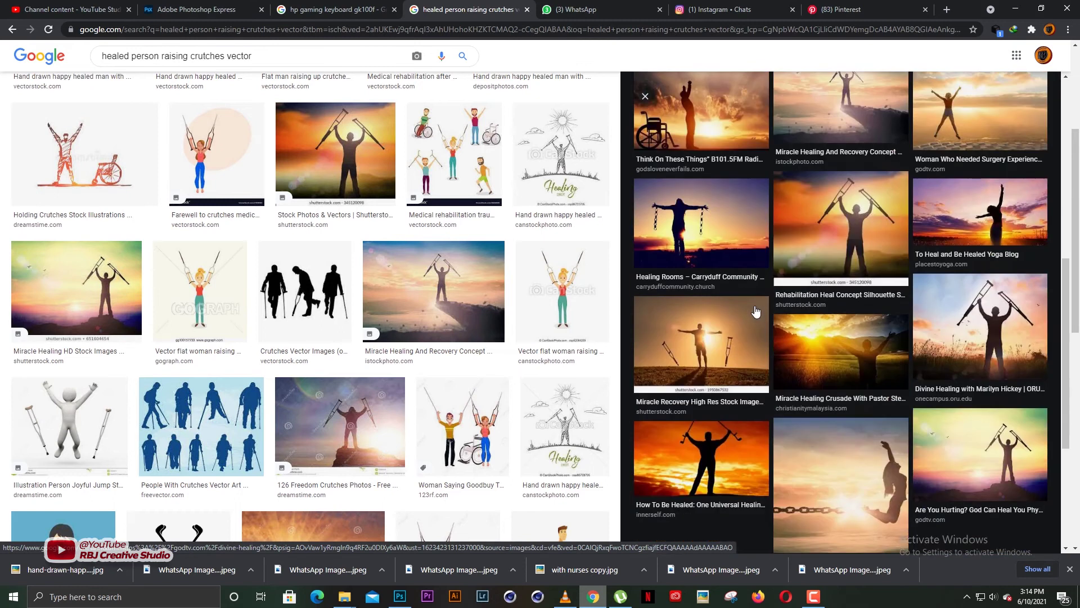
{"action": "scroll", "coordinate": [755, 311], "scroll_direction": "up", "scroll_amount": 5}
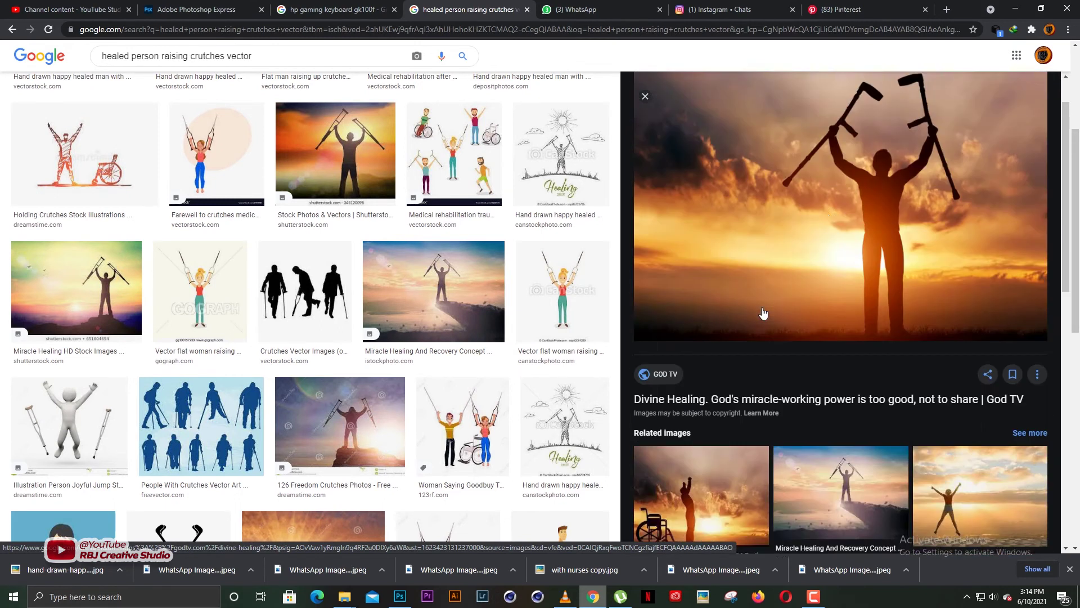
Save the Divine Healing image and return to Photoshop
{"action": "right_click", "coordinate": [867, 194]}
{"action": "left_click", "coordinate": [896, 324]}
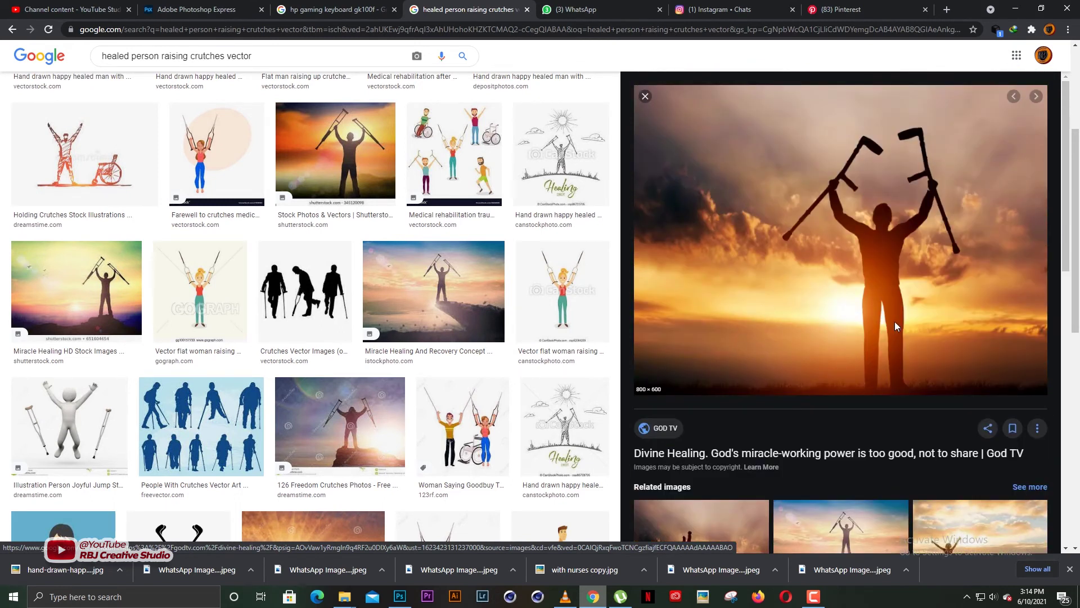
{"action": "key", "text": "Return"}
{"action": "key", "text": "alt+Tab"}
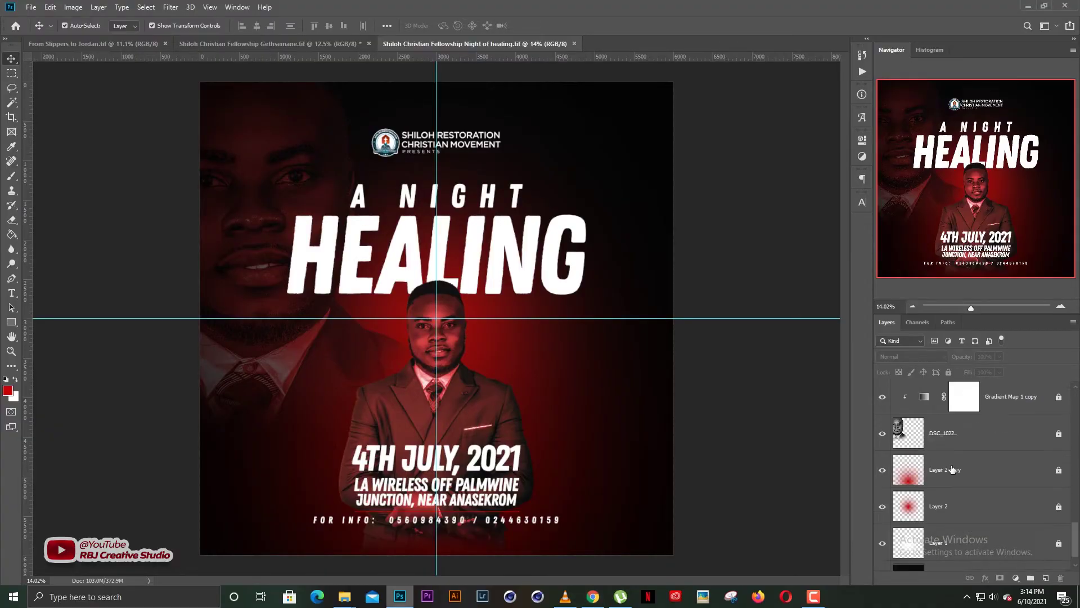
Place the downloaded sunset photo as an embedded layer above the spotlight layer
{"action": "scroll", "coordinate": [951, 470], "scroll_direction": "up", "scroll_amount": 2}
{"action": "scroll", "coordinate": [943, 484], "scroll_direction": "up", "scroll_amount": 2}
{"action": "left_click", "coordinate": [944, 481]}
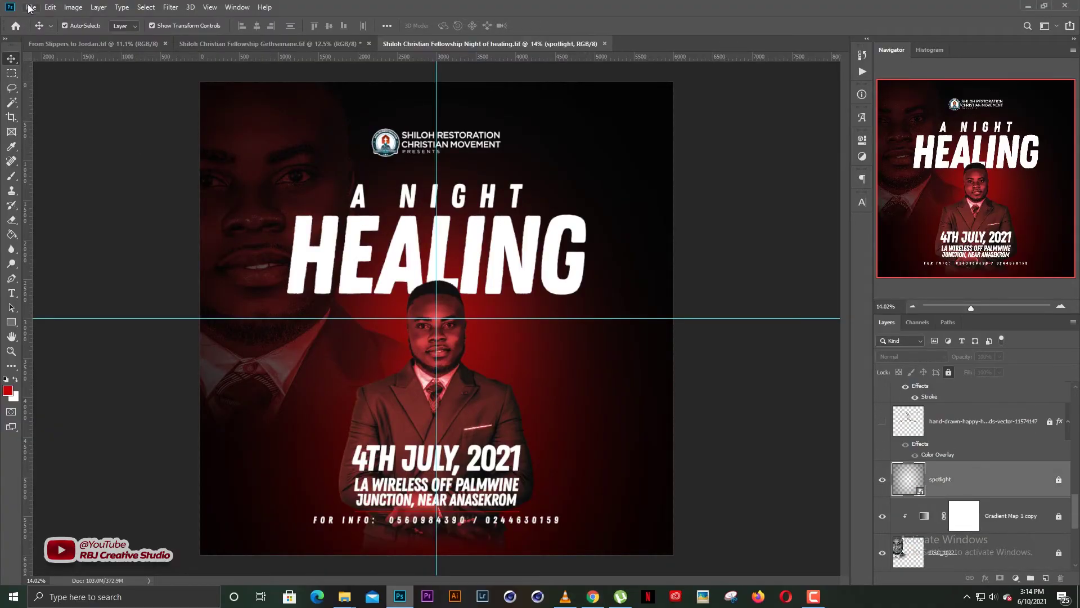
{"action": "left_click", "coordinate": [30, 8]}
{"action": "left_click", "coordinate": [85, 216]}
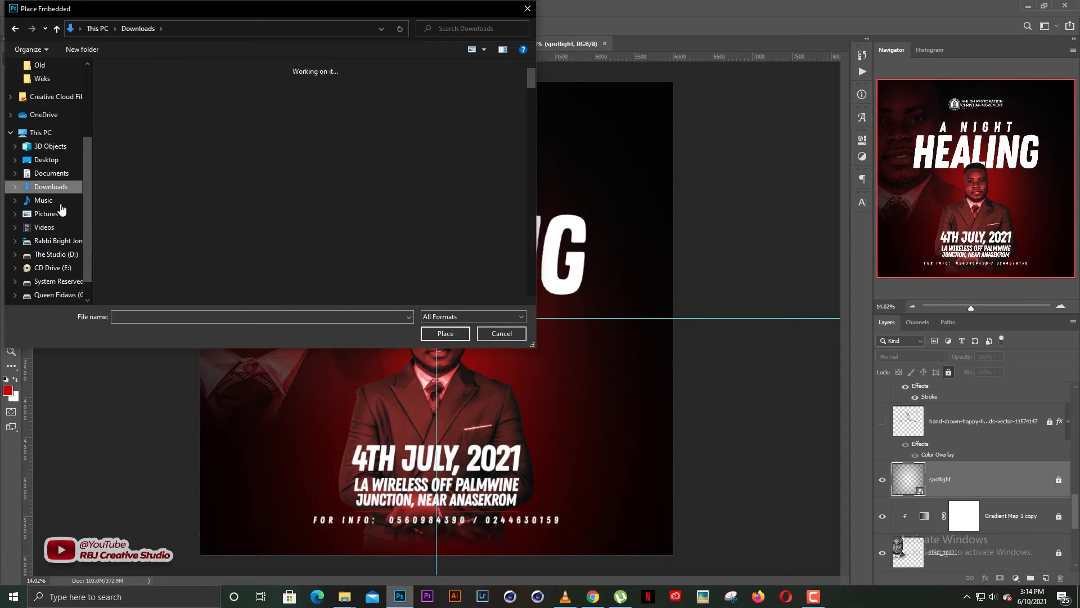
{"action": "double_click", "coordinate": [133, 110]}
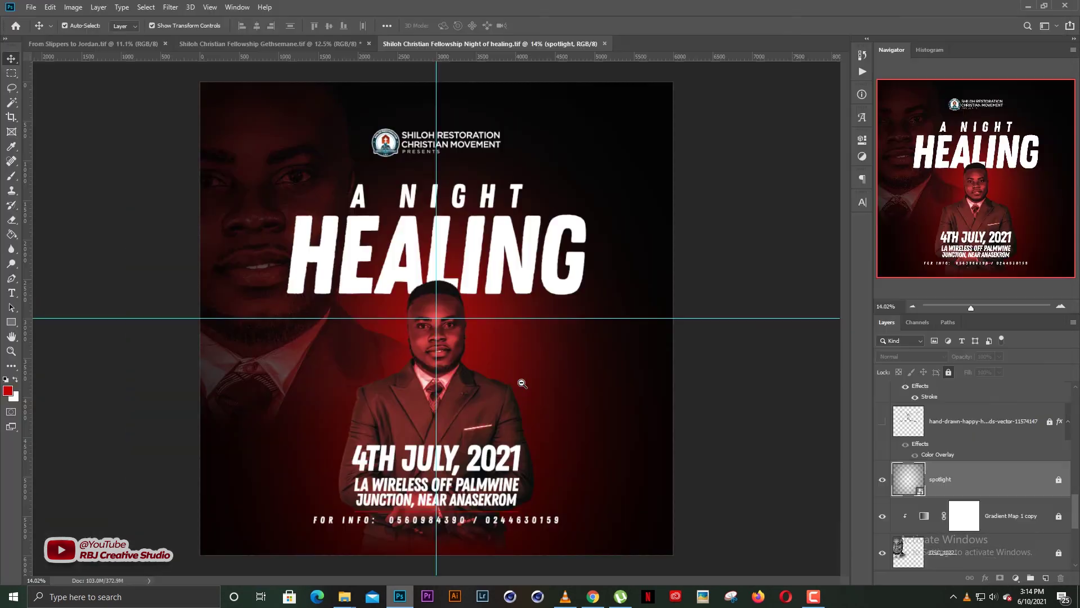
{"action": "key", "text": "Return"}
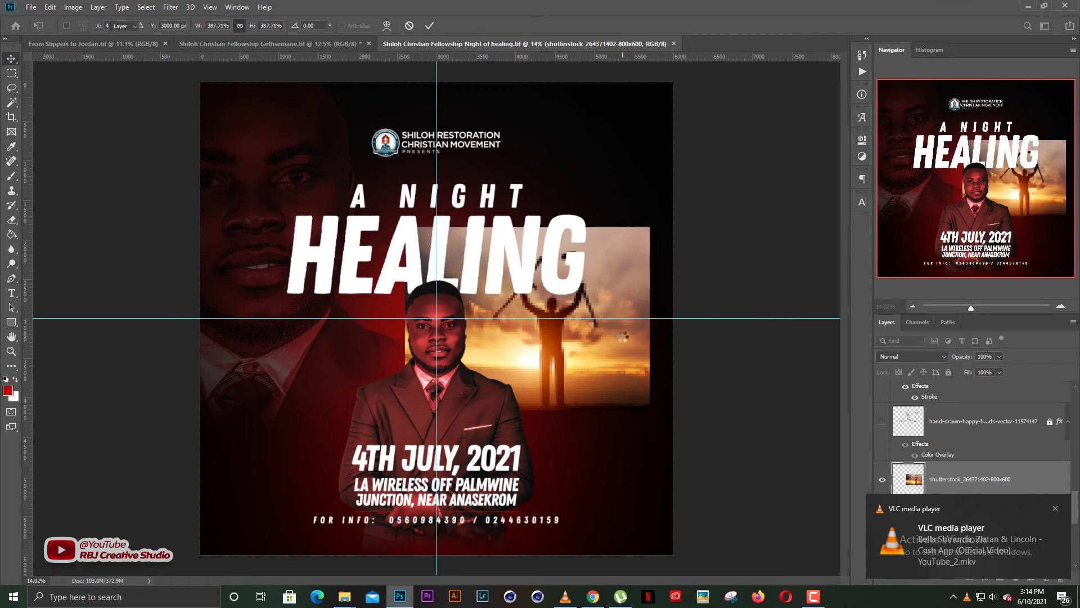
Erase parts of the sunset photo with a smaller eraser brush
{"action": "key", "text": "e"}
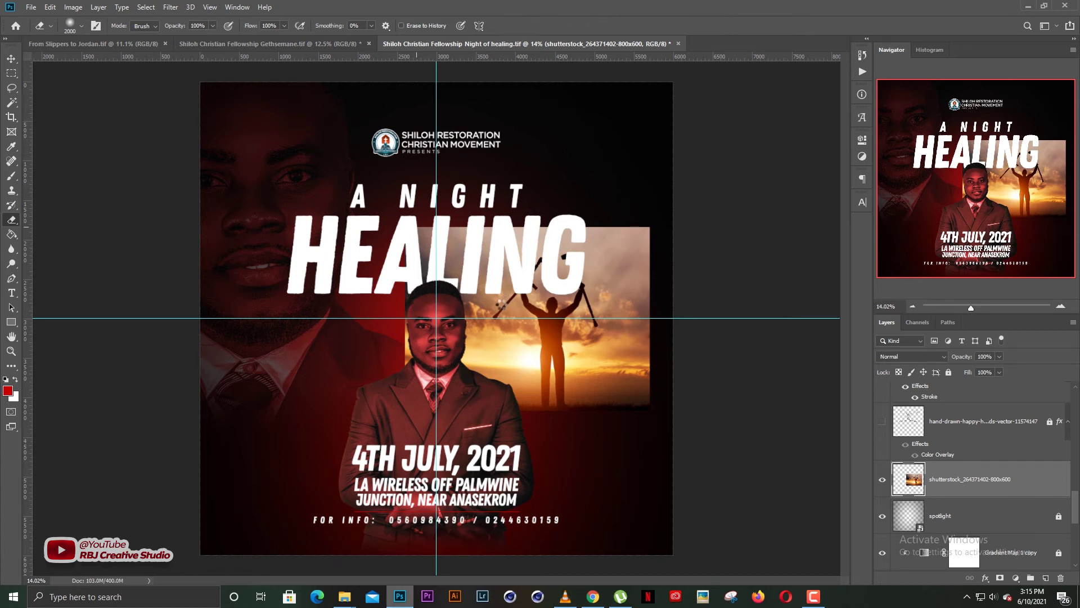
{"action": "scroll", "coordinate": [499, 304], "scroll_direction": "up", "scroll_amount": 1}
{"action": "key", "text": "bracketleft"}
{"action": "key", "text": "bracketleft"}
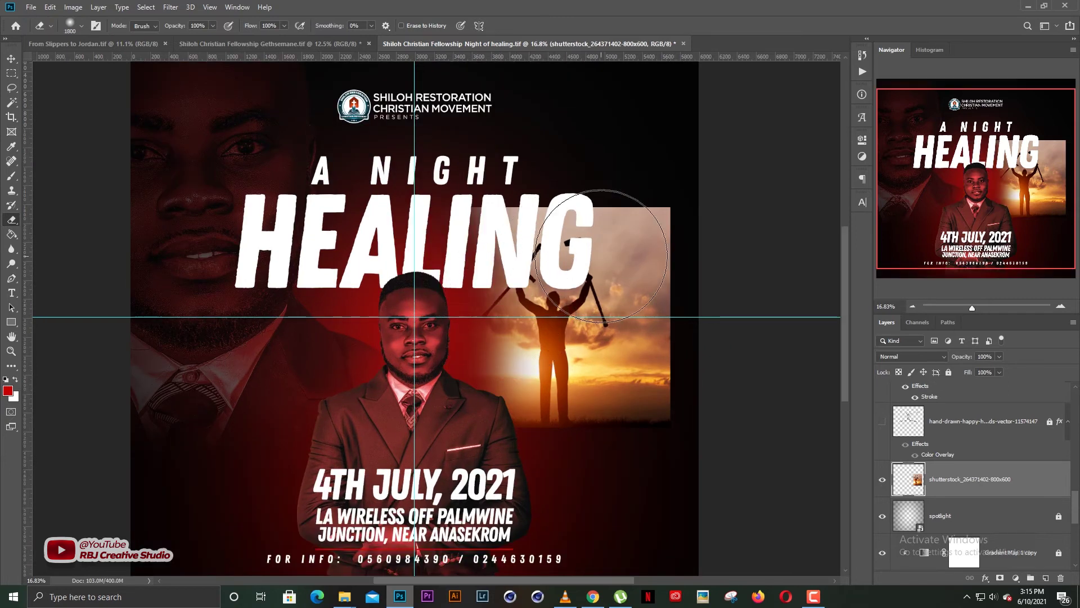
{"action": "scroll", "coordinate": [669, 220], "scroll_direction": "down", "scroll_amount": 1}
{"action": "key", "text": "bracketleft"}
{"action": "key", "text": "bracketleft"}
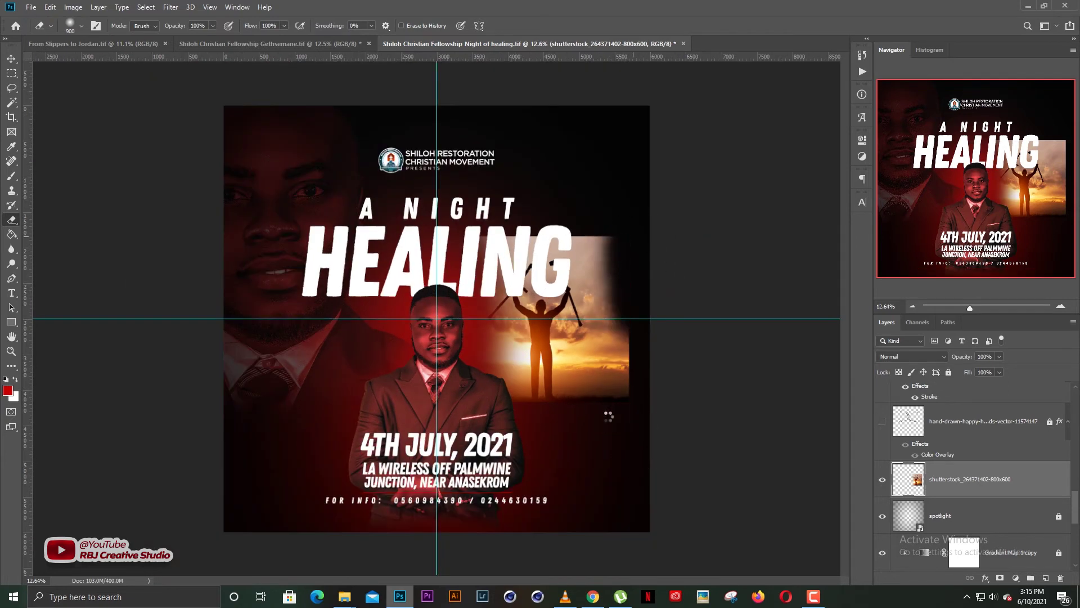
Enlarge the sunset photo, shift it right, set it to Overlay blending, and erase its edges
{"action": "key", "text": "ctrl+t"}
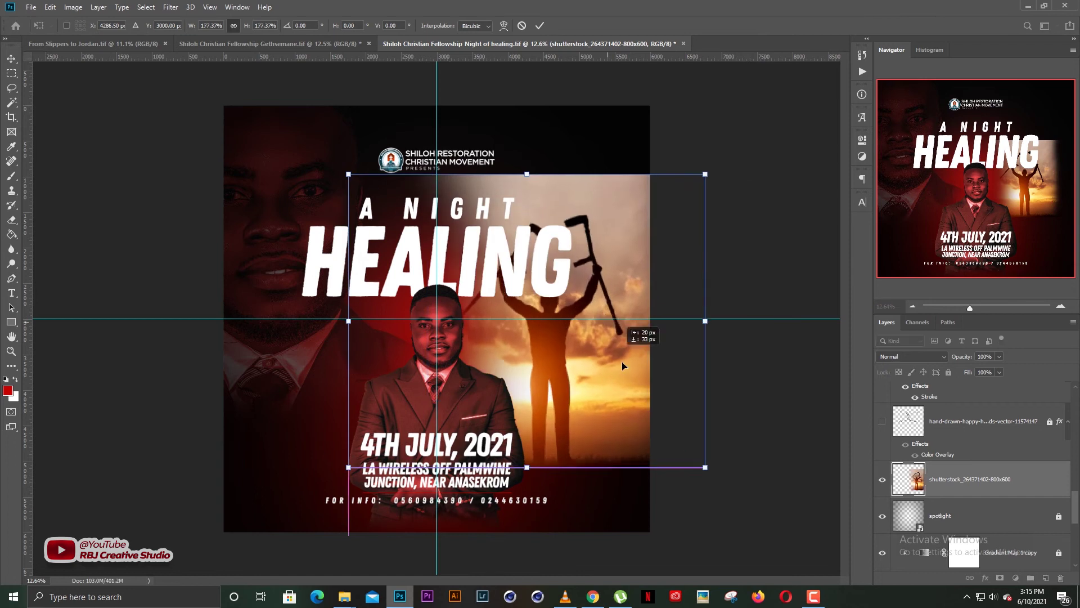
{"action": "left_click_drag", "start_coordinate": [598, 320], "coordinate": [640, 373]}
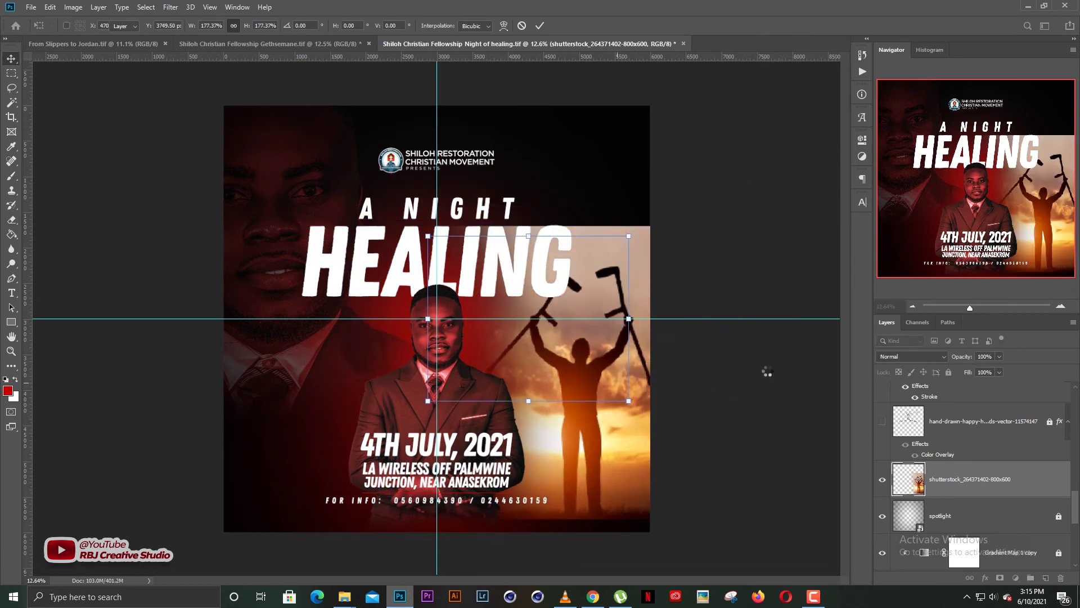
{"action": "left_click", "coordinate": [911, 356]}
{"action": "left_click", "coordinate": [911, 450]}
{"action": "key", "text": "Return"}
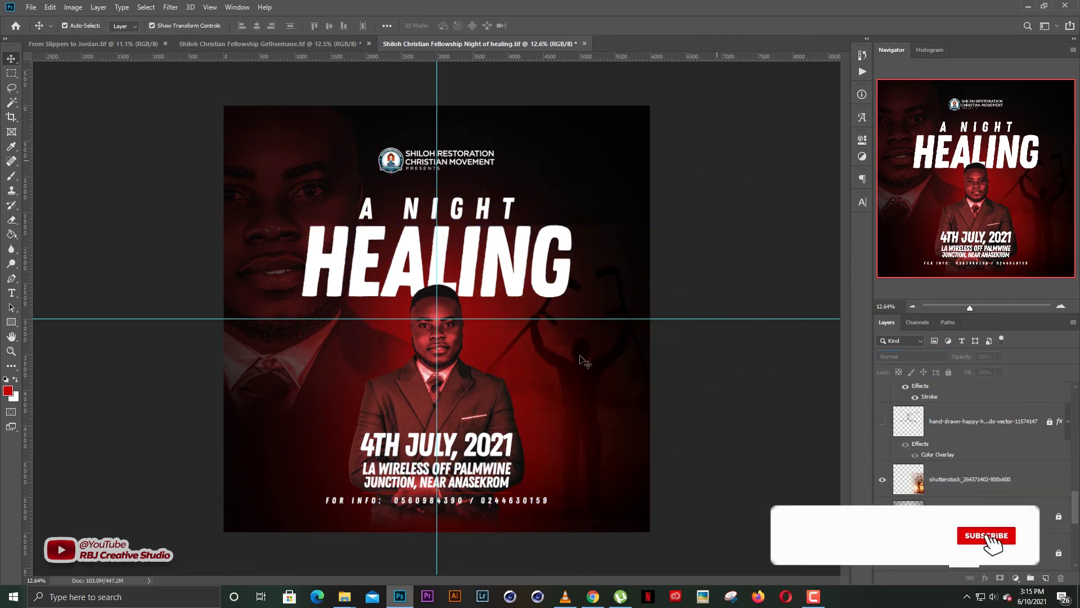
{"action": "key", "text": "e"}
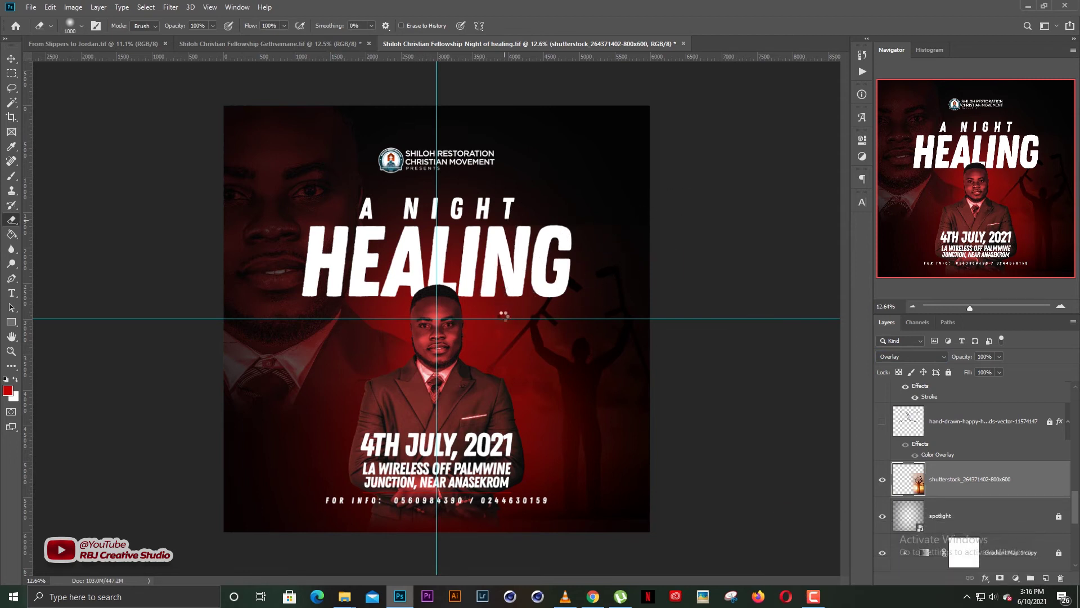
{"action": "key", "text": "v"}
{"action": "key", "text": "alt+bracketleft"}
Scale the red glow Layer 2 to about 149% wide and taller behind the man
{"action": "key", "text": "alt+bracketleft"}
{"action": "key", "text": "alt+bracketleft"}
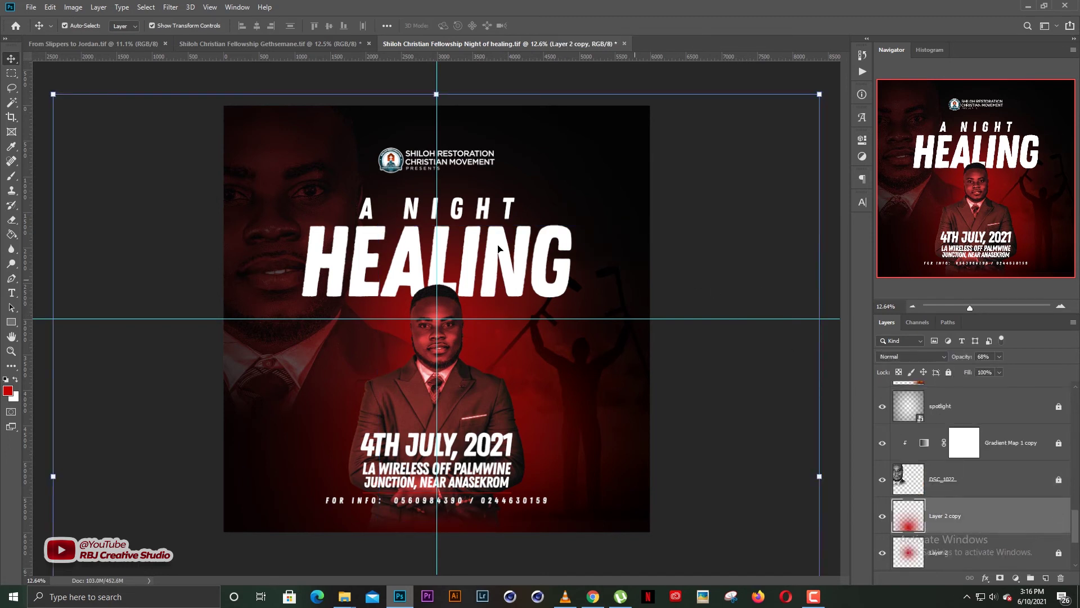
{"action": "scroll", "coordinate": [641, 374], "scroll_direction": "down", "scroll_amount": 2}
{"action": "key", "text": "alt+bracketleft"}
{"action": "left_click_drag", "start_coordinate": [592, 473], "coordinate": [668, 500]}
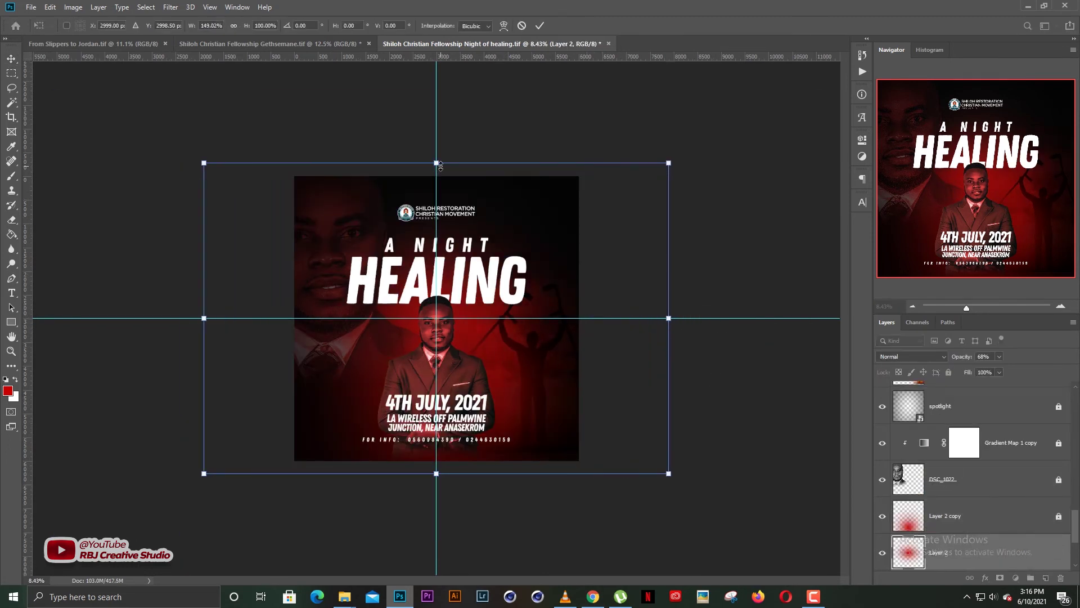
{"action": "key", "text": "Return"}
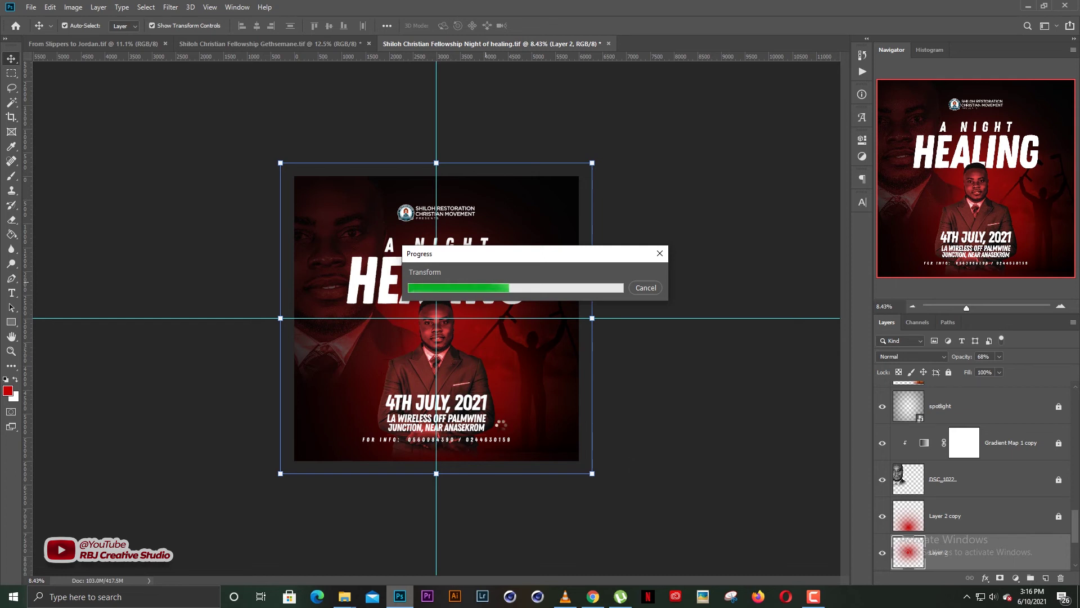
{"action": "key", "text": "ctrl+plus"}
{"action": "left_click", "coordinate": [471, 479]}
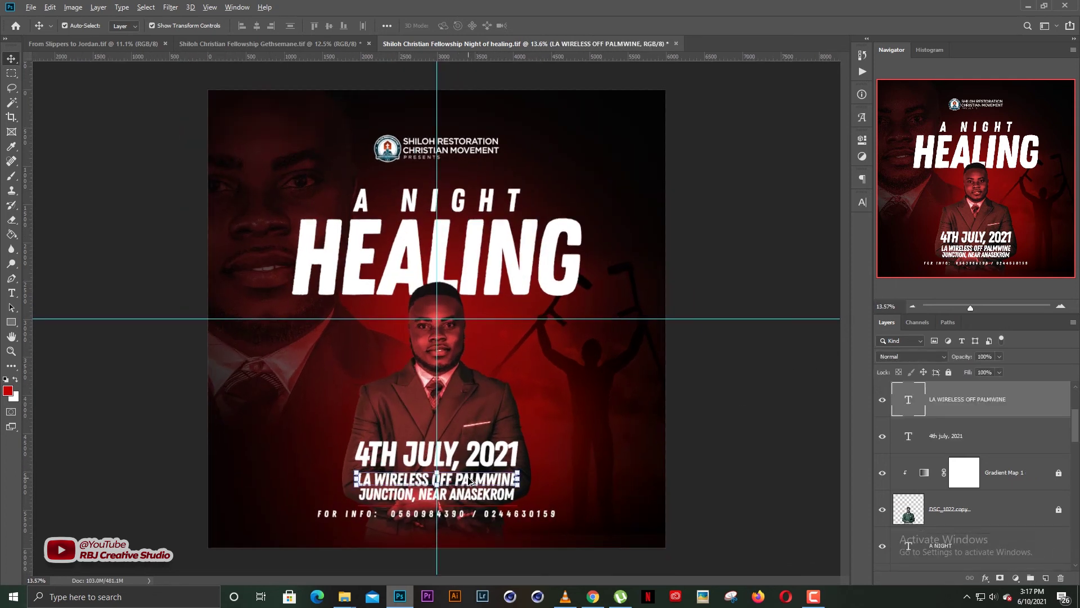
Duplicate the LA WIRELESS line into a resized 6:30PM time line above the date
{"action": "key", "text": "ctrl+j"}
{"action": "key", "text": "ctrl+t"}
{"action": "left_click_drag", "start_coordinate": [517, 417], "coordinate": [495, 419]}
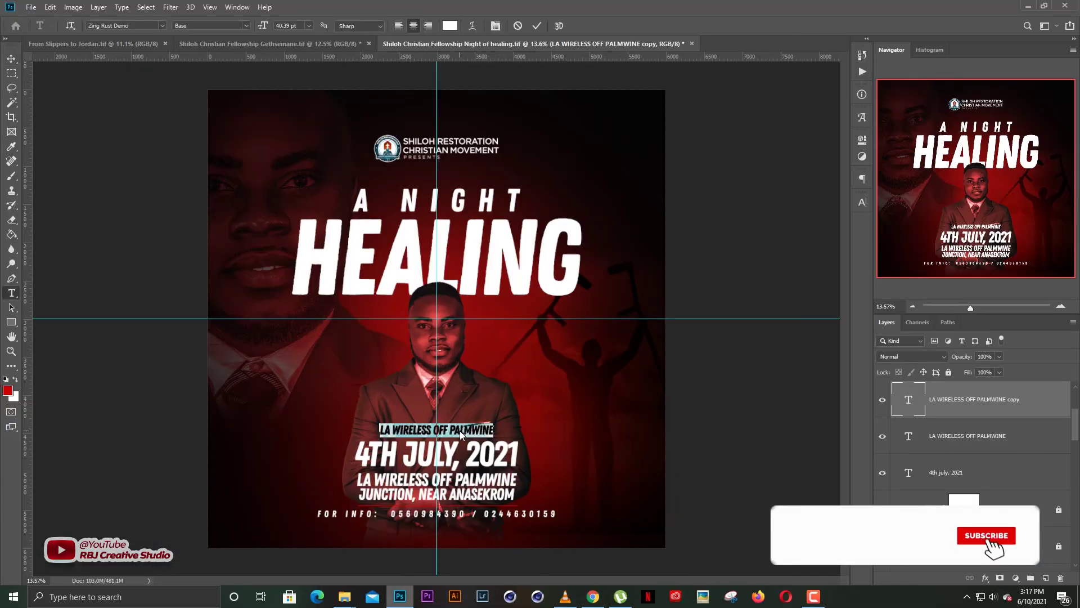
{"action": "left_click", "coordinate": [460, 431]}
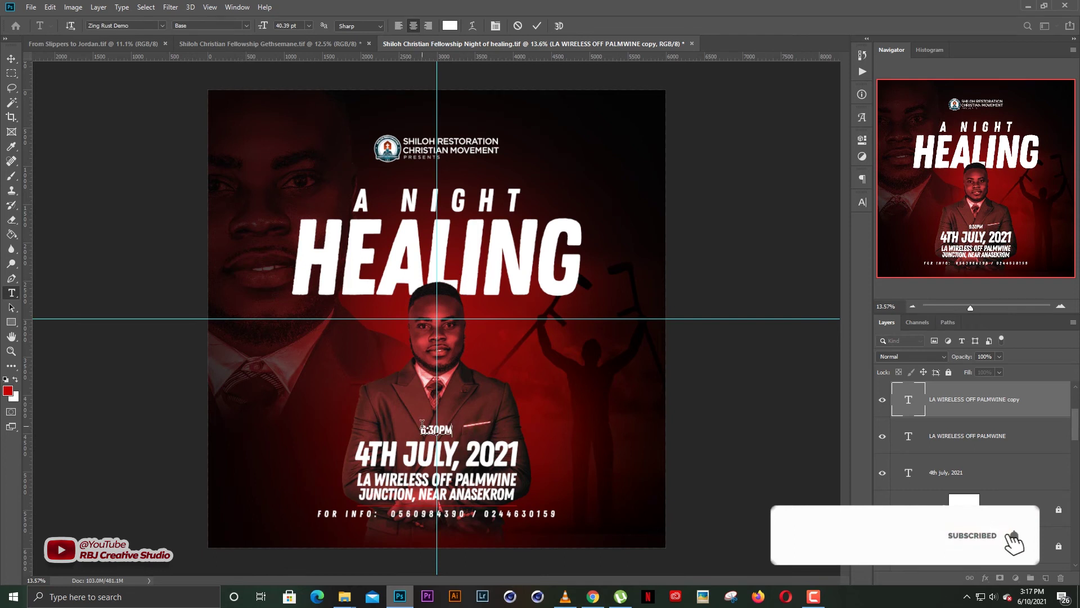
{"action": "key", "text": "ctrl+a"}
{"action": "left_click", "coordinate": [862, 202]}
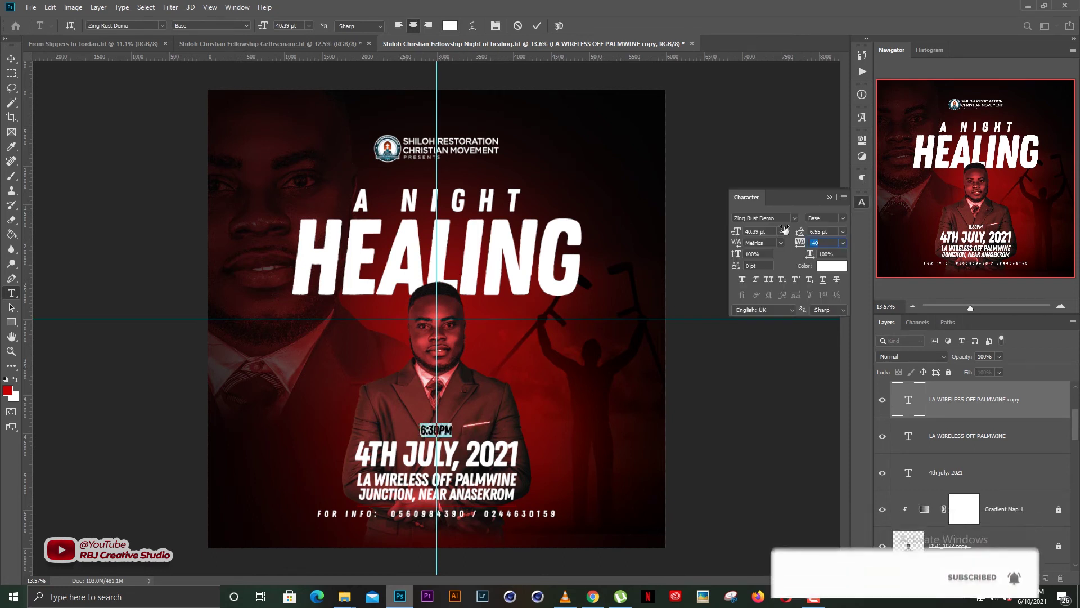
{"action": "left_click", "coordinate": [756, 231]}
{"action": "left_click", "coordinate": [829, 197]}
{"action": "key", "text": "ctrl+Return"}
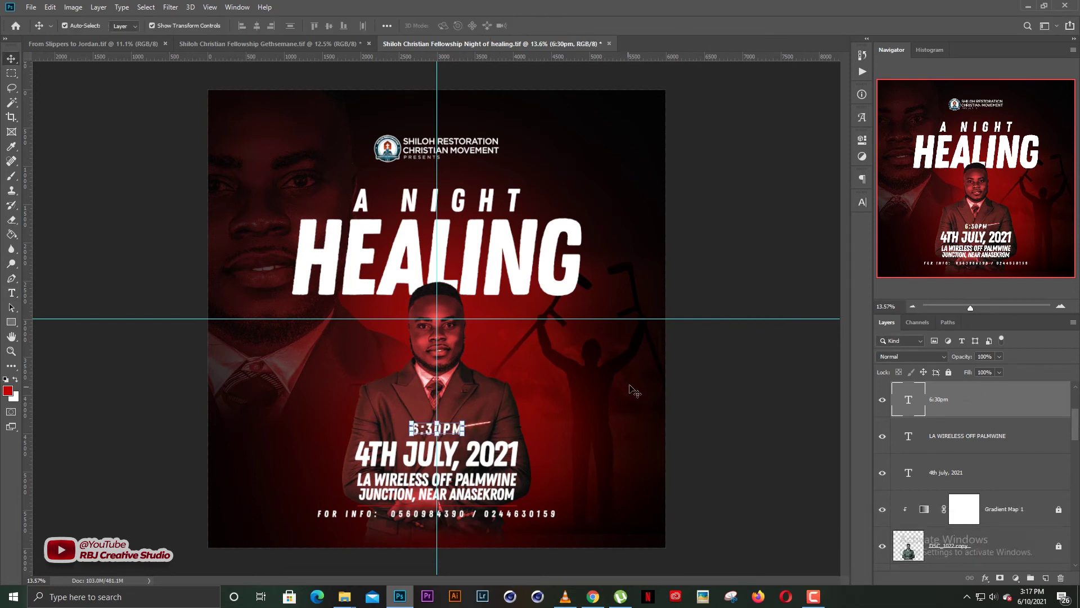
{"action": "left_click", "coordinate": [447, 438]}
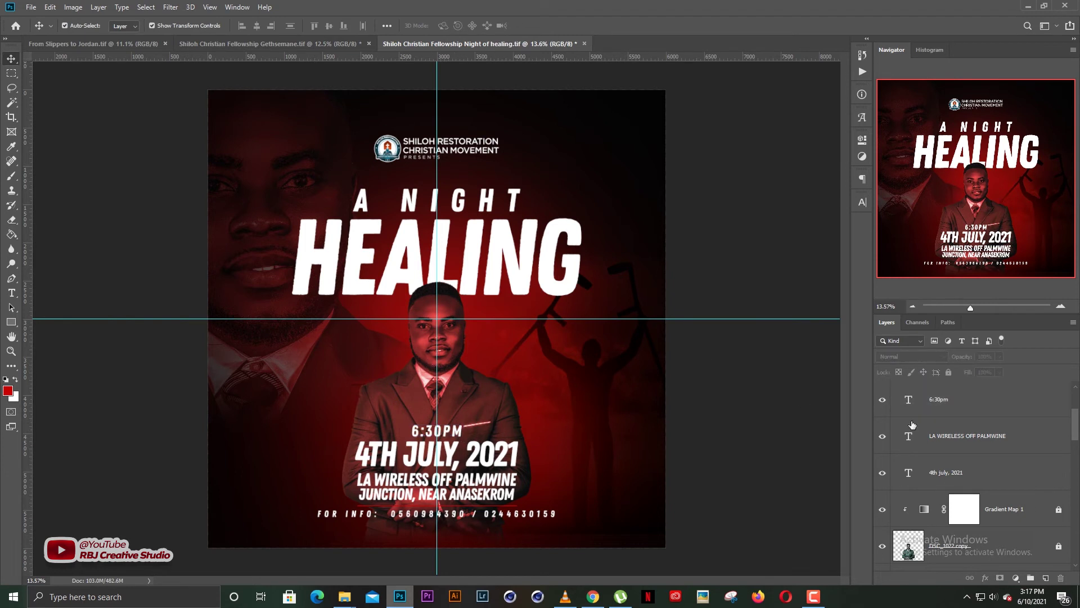
Scale the man's photo layer slightly smaller
{"action": "scroll", "coordinate": [912, 424], "scroll_direction": "down", "scroll_amount": 2}
{"action": "left_click", "coordinate": [912, 436]}
{"action": "scroll", "coordinate": [866, 428], "scroll_direction": "up", "scroll_amount": 1}
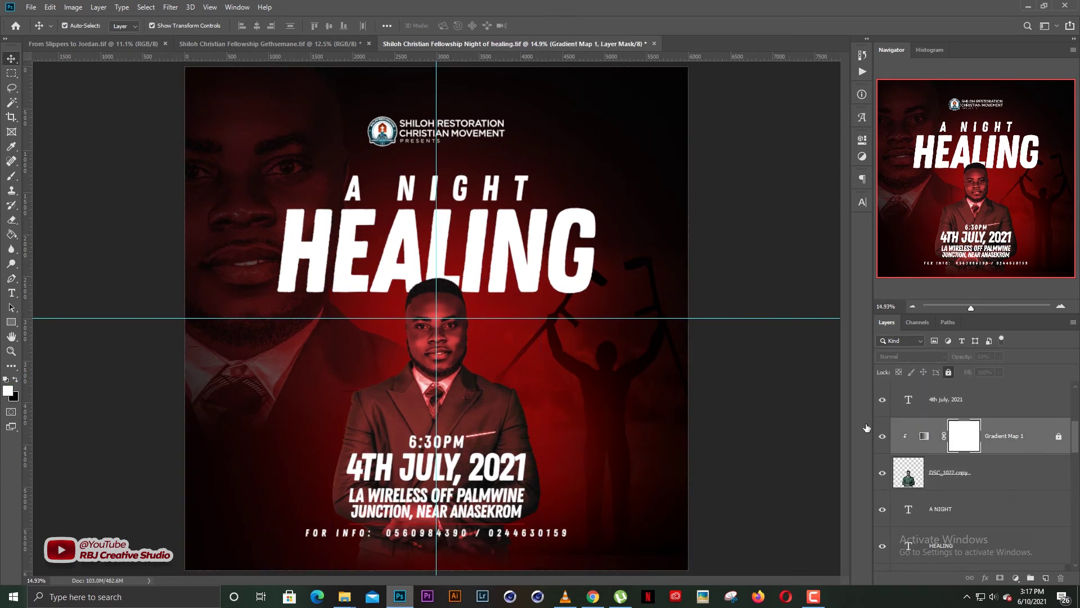
{"action": "left_click", "coordinate": [951, 473]}
{"action": "key", "text": "ctrl+t"}
{"action": "scroll", "coordinate": [866, 428], "scroll_direction": "down", "scroll_amount": 1}
{"action": "mouse_move", "coordinate": [443, 264]}
{"action": "left_mouse_down"}
{"action": "mouse_move", "coordinate": [443, 239]}
{"action": "mouse_move", "coordinate": [442, 271]}
{"action": "left_mouse_up"}
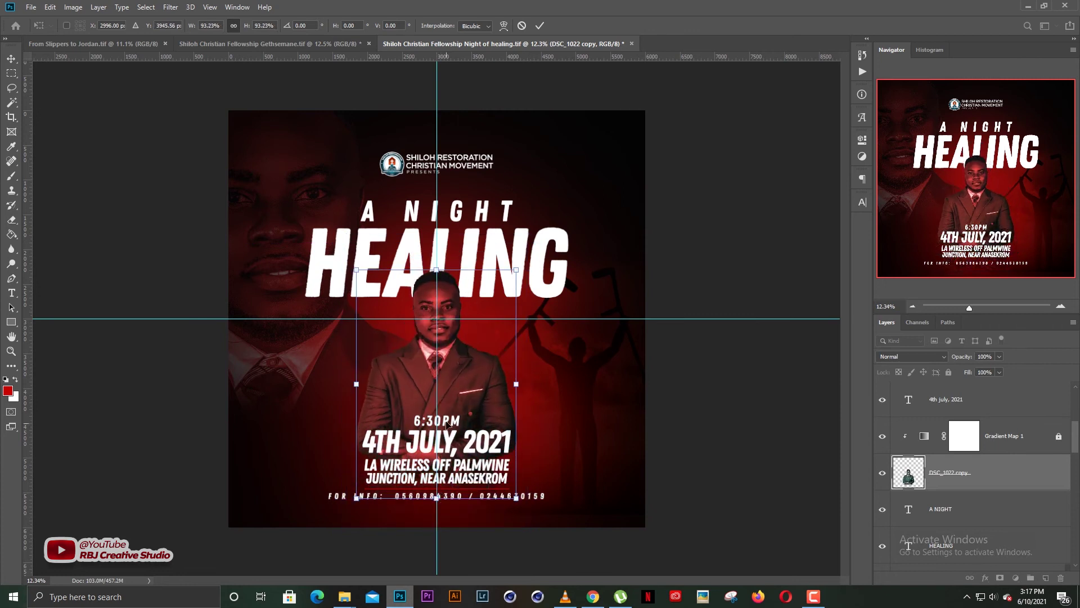
{"action": "key", "text": "Return"}
Raise the A NIGHT HEALING title slightly and scale HEALING to about 97%
{"action": "left_click_drag", "start_coordinate": [544, 201], "coordinate": [544, 195]}
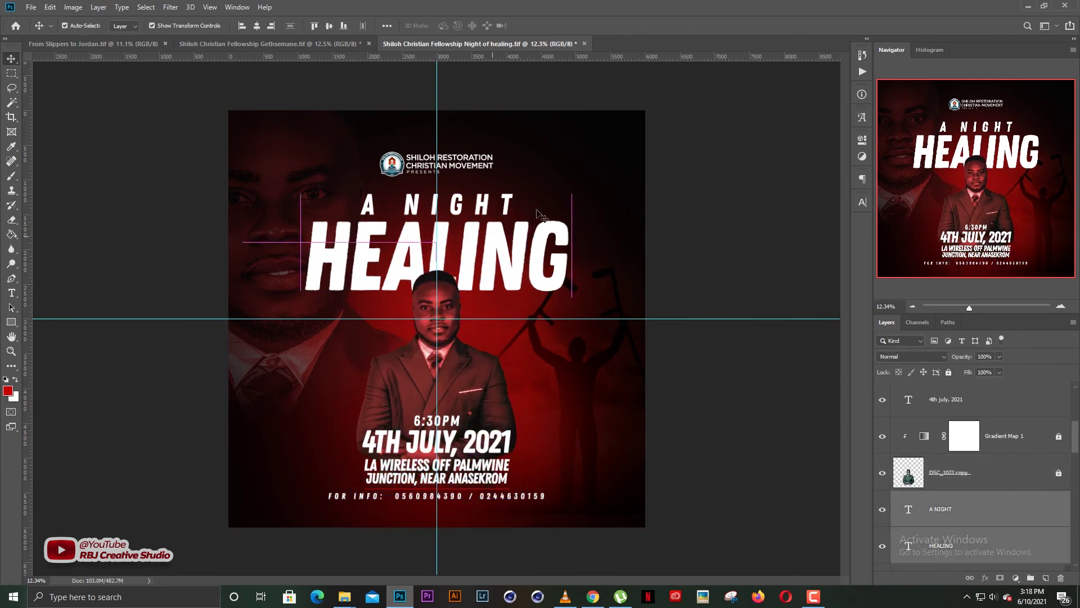
{"action": "left_click", "coordinate": [515, 280]}
{"action": "key", "text": "ctrl+t"}
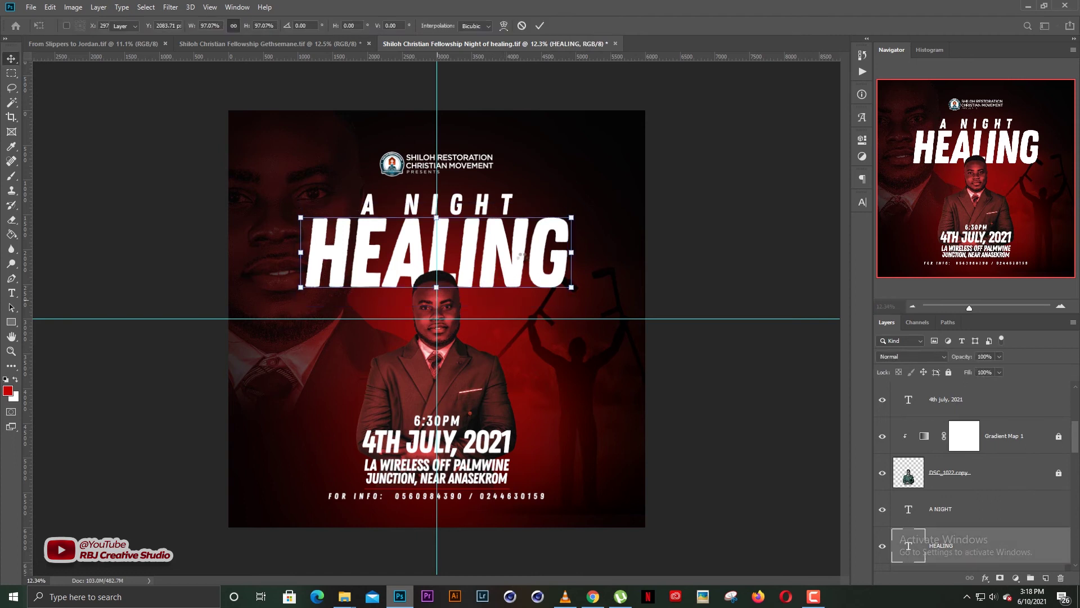
{"action": "key", "text": "Return"}
{"action": "key", "text": "ctrl+0"}
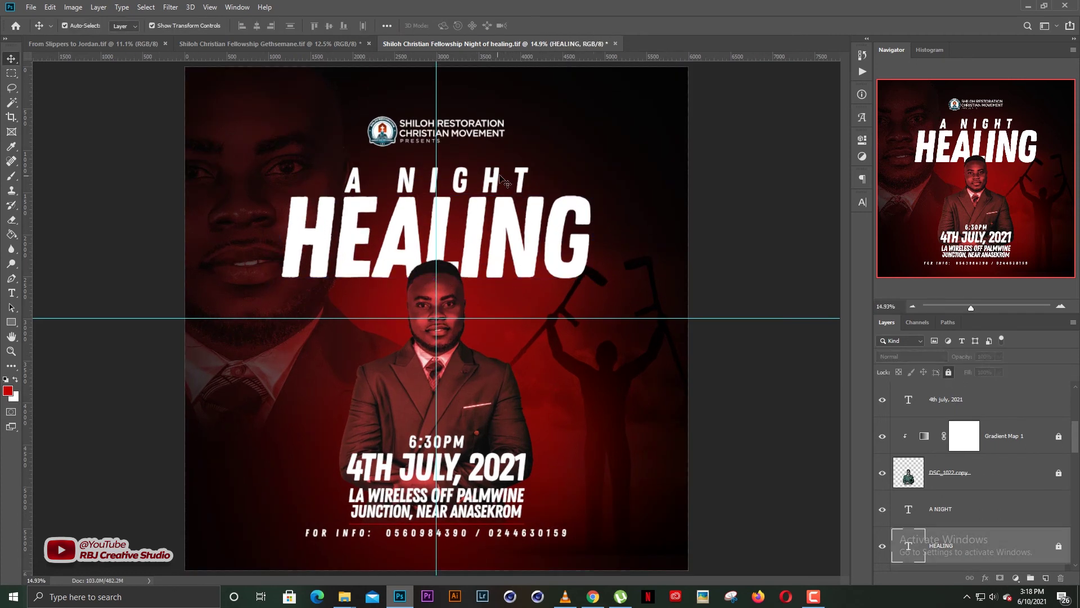
{"action": "left_click", "coordinate": [505, 181]}
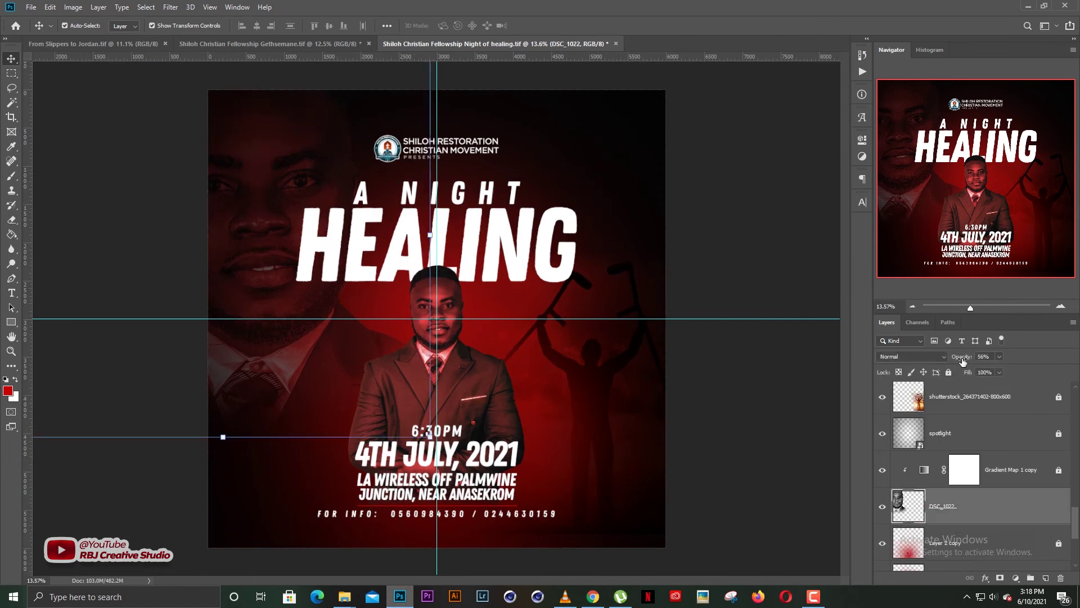
{"action": "scroll", "coordinate": [973, 478], "scroll_direction": "down", "scroll_amount": 3}
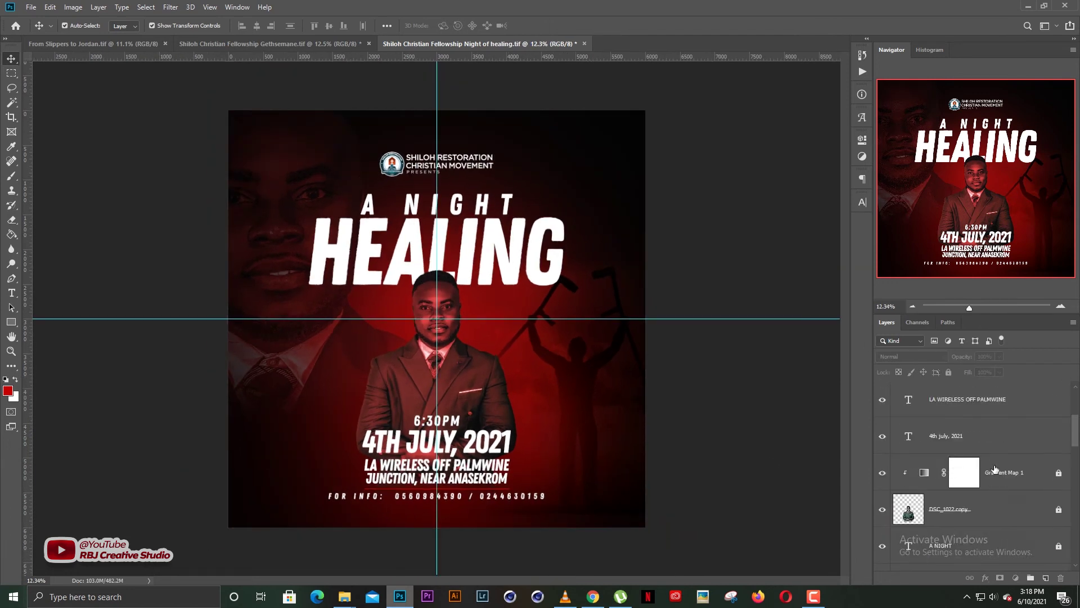
{"action": "left_click", "coordinate": [1007, 472]}
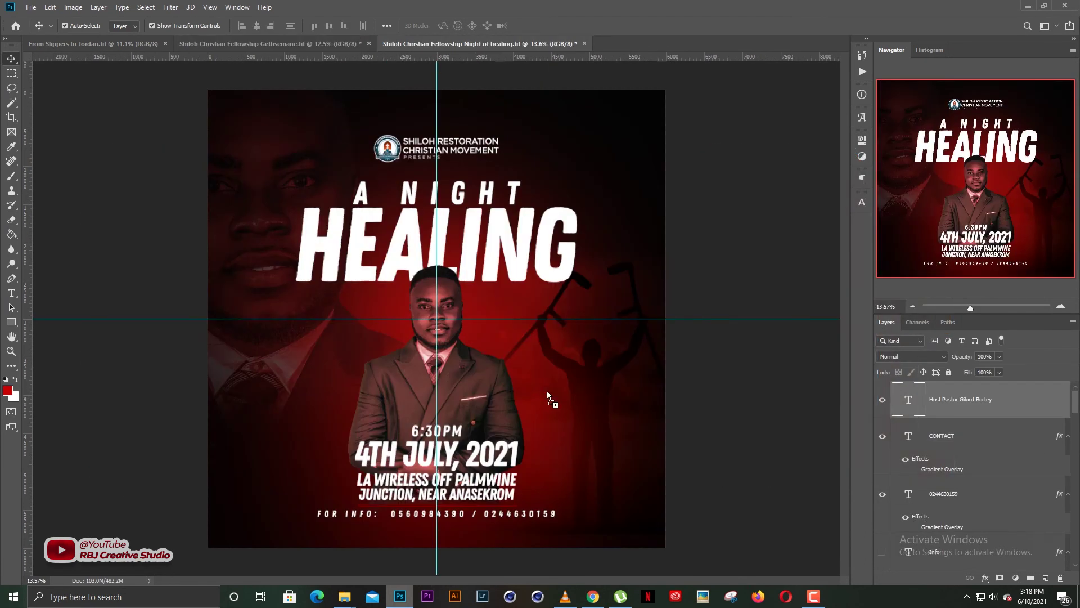
Remove 'Pastor' from the script host credit, shrink it, and move it left of the man
{"action": "double_click", "coordinate": [579, 382]}
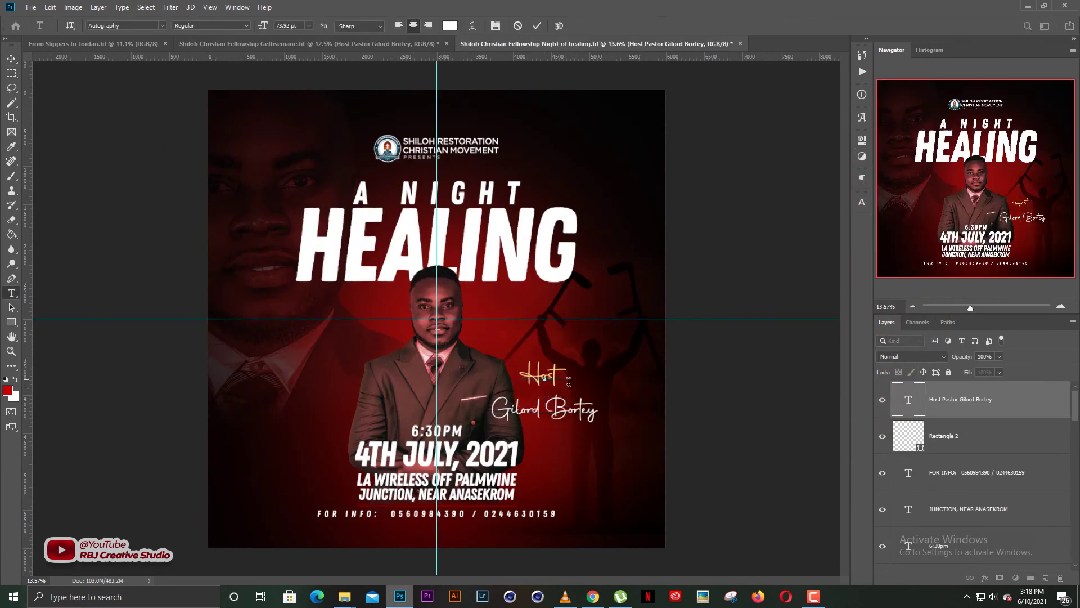
{"action": "key", "text": "ctrl+Return"}
{"action": "key", "text": "ctrl+t"}
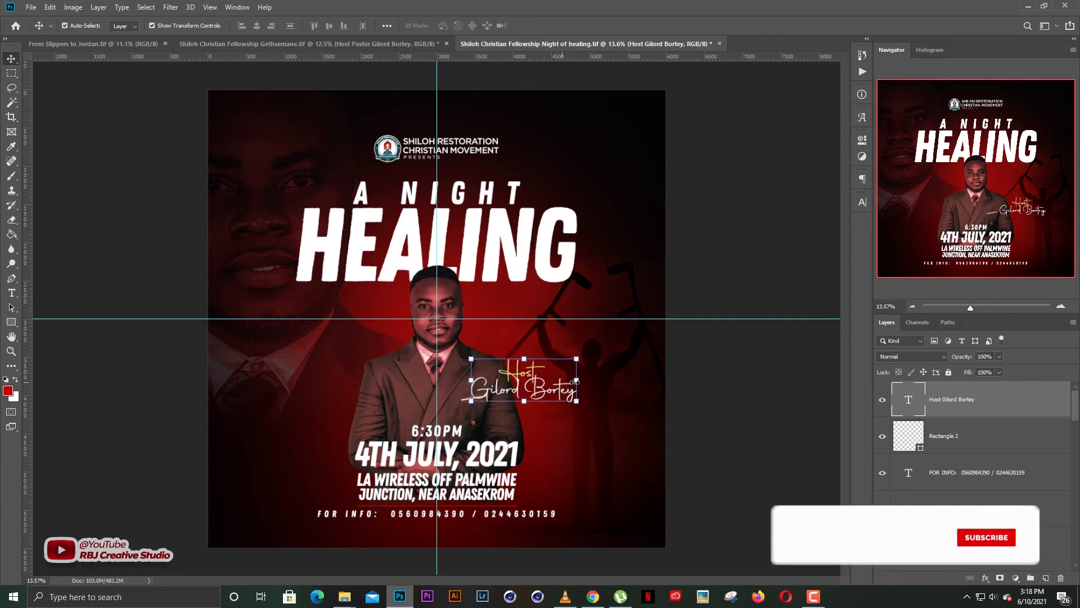
{"action": "left_click_drag", "start_coordinate": [574, 354], "coordinate": [565, 363]}
{"action": "key", "text": "Return"}
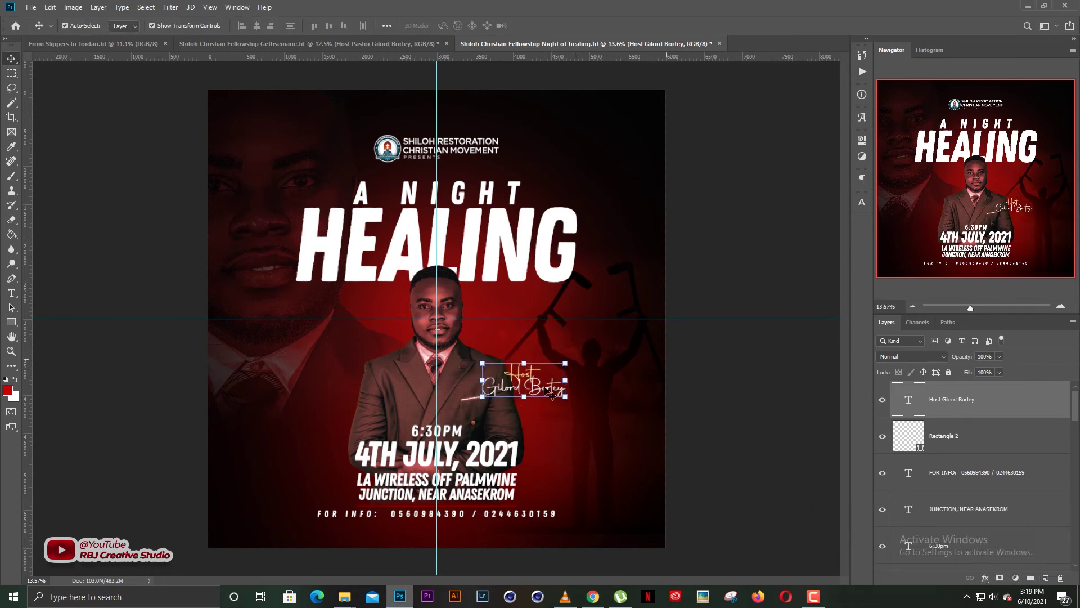
{"action": "left_click_drag", "start_coordinate": [550, 390], "coordinate": [369, 383]}
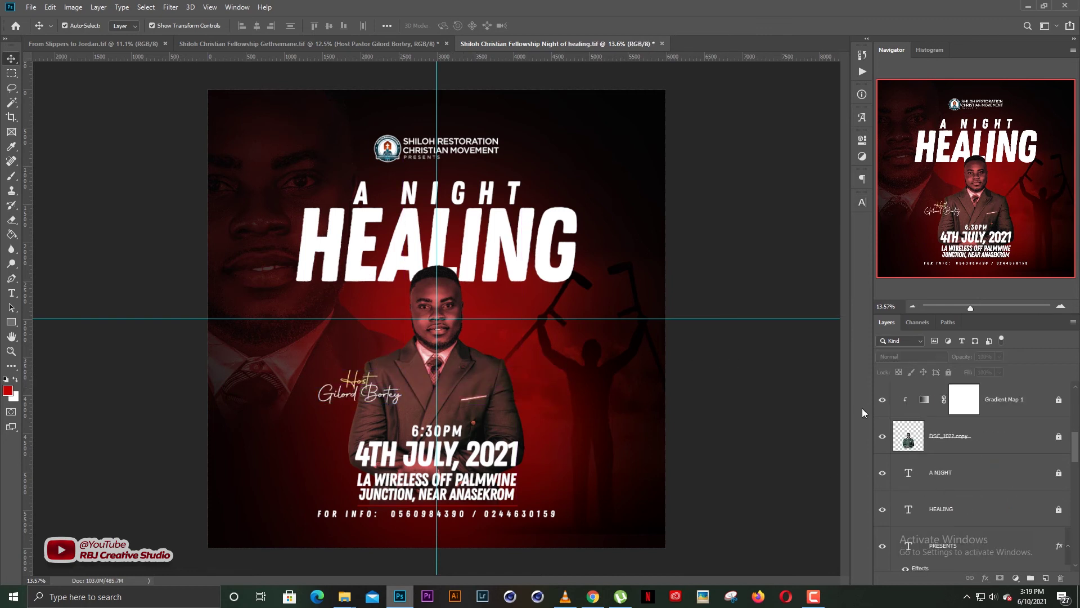
Paint a soft black shadow on new clipped Layer 3 beneath the event details at 58% opacity
{"action": "left_click", "coordinate": [883, 400]}
{"action": "left_click", "coordinate": [1046, 578]}
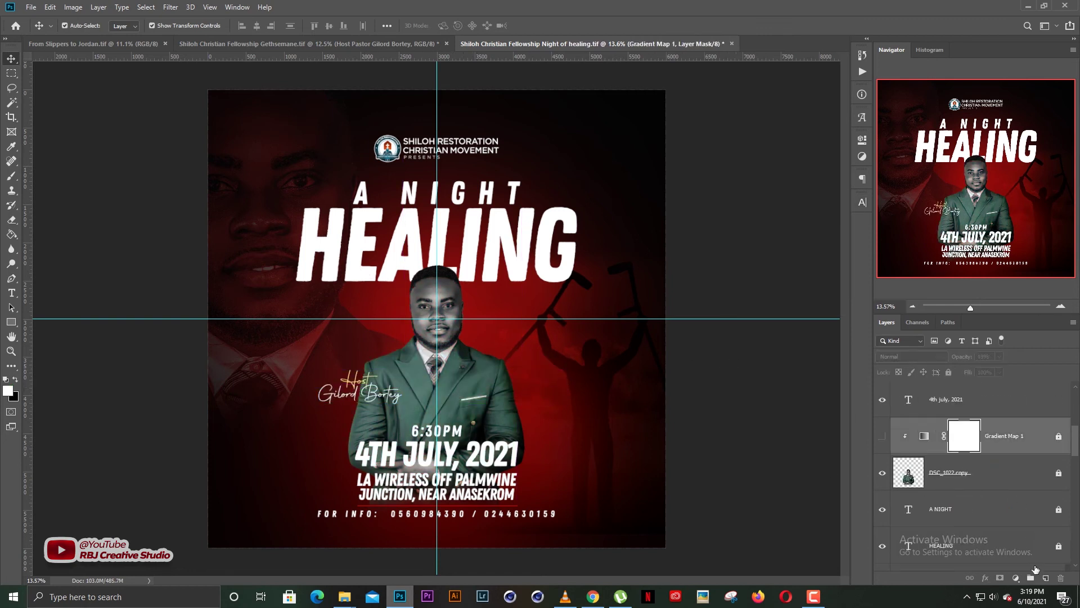
{"action": "left_click", "coordinate": [8, 390]}
{"action": "left_click", "coordinate": [961, 278]}
{"action": "key", "text": "b"}
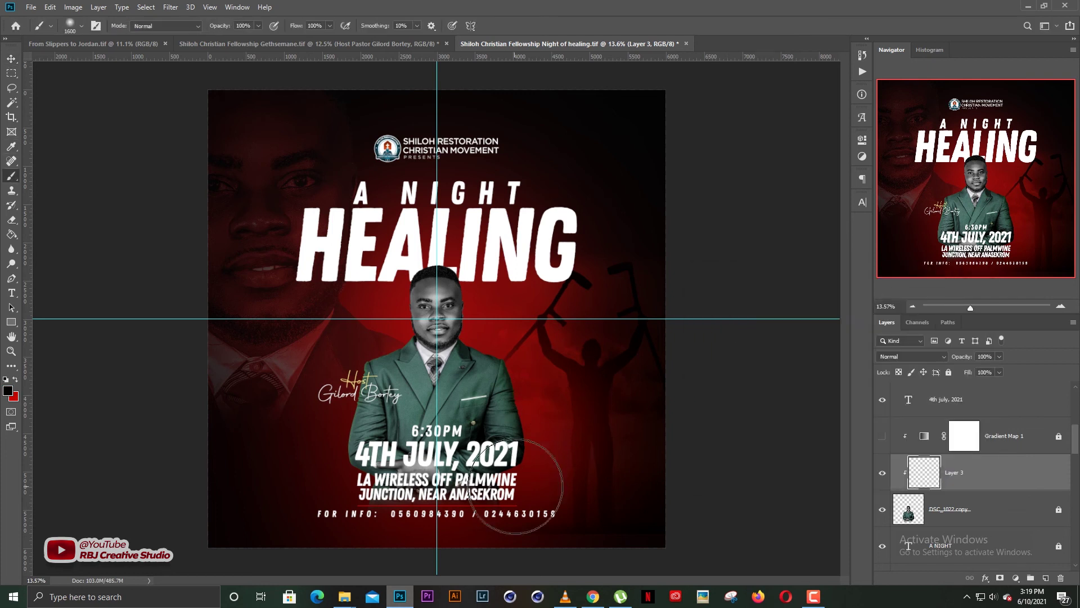
{"action": "left_click_drag", "start_coordinate": [515, 487], "coordinate": [349, 467]}
{"action": "key", "text": "v"}
{"action": "left_click_drag", "start_coordinate": [962, 356], "coordinate": [938, 356]}
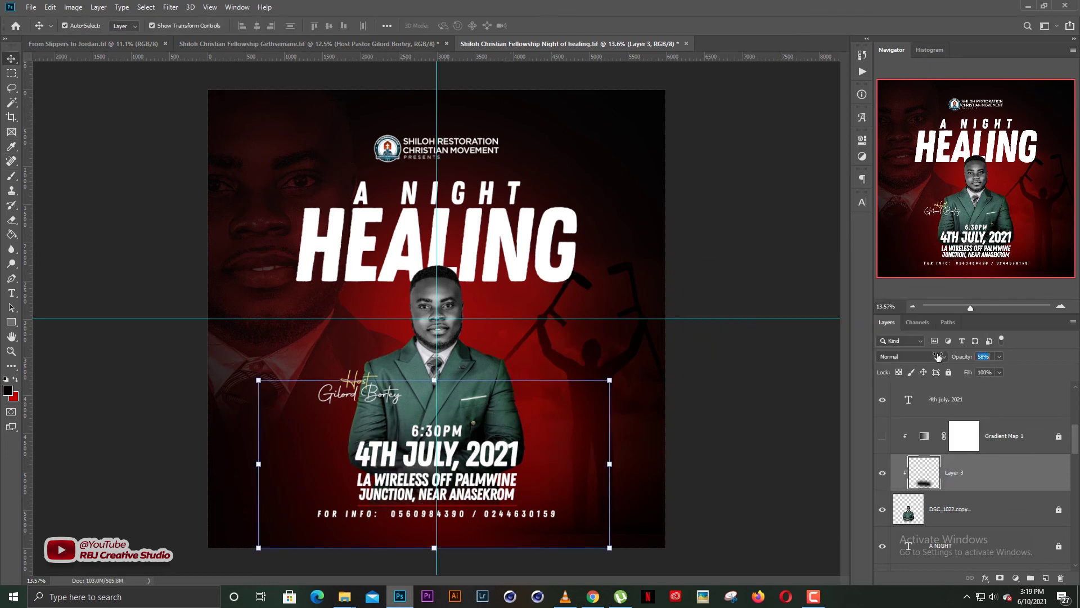
{"action": "left_click", "coordinate": [622, 281]}
{"action": "scroll", "coordinate": [973, 478], "scroll_direction": "down", "scroll_amount": 5}
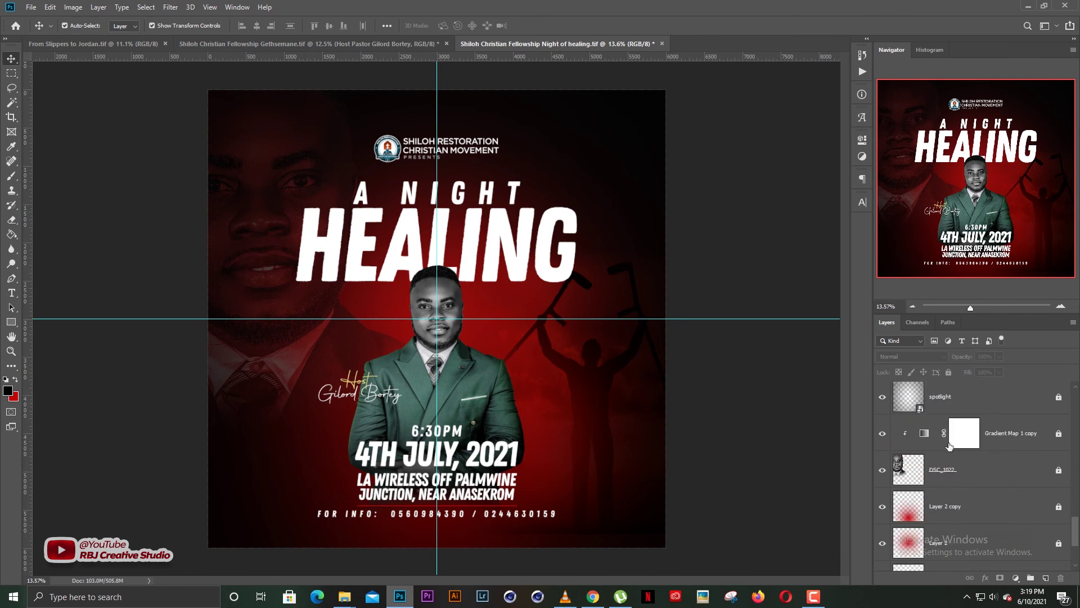
{"action": "left_click", "coordinate": [956, 470]}
Scale the A NIGHT and HEALING title lines together to about 95%
{"action": "left_click", "coordinate": [667, 268]}
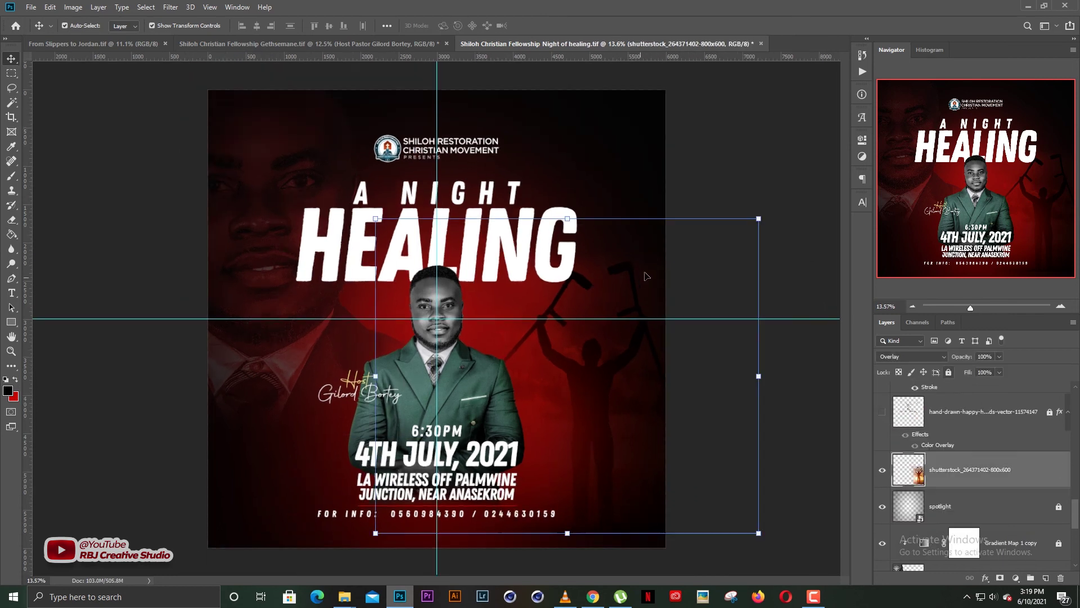
{"action": "key", "text": "ctrl+t"}
{"action": "key", "text": "Return"}
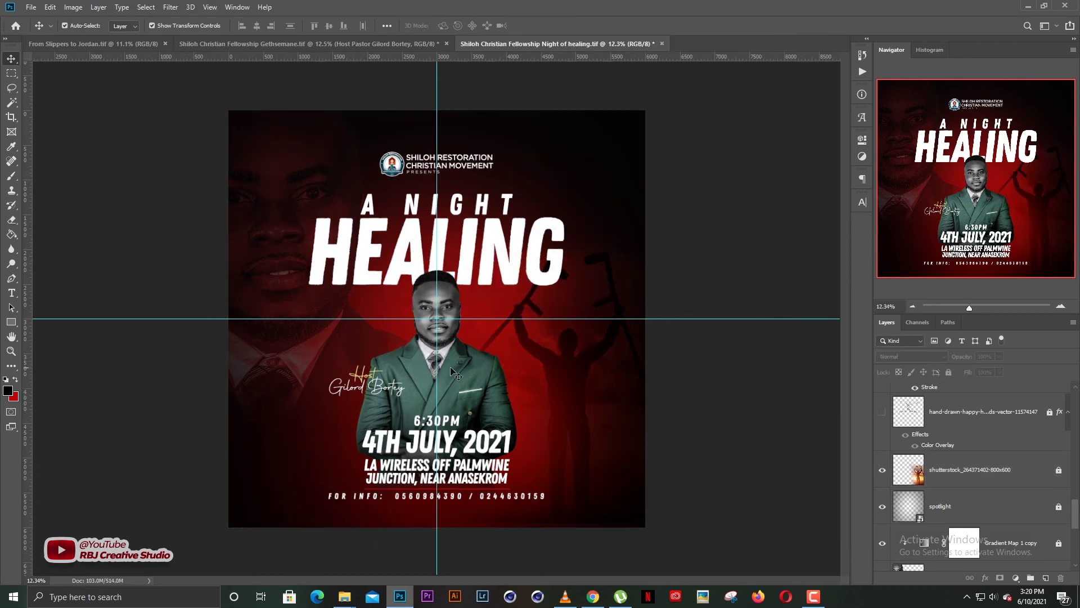
{"action": "scroll", "coordinate": [954, 400], "scroll_direction": "up", "scroll_amount": 5}
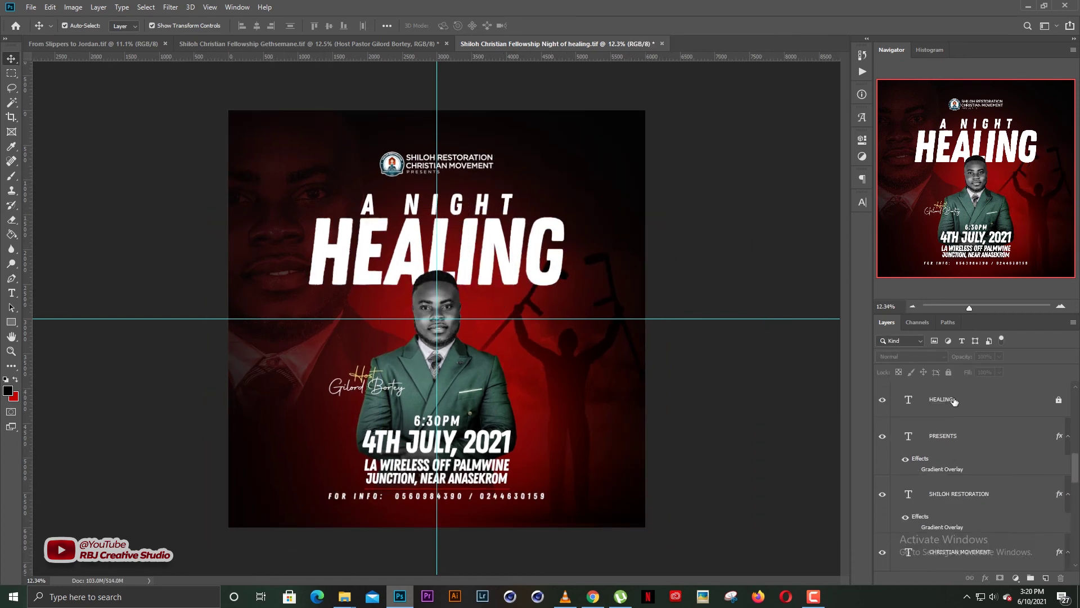
{"action": "left_click", "coordinate": [495, 205]}
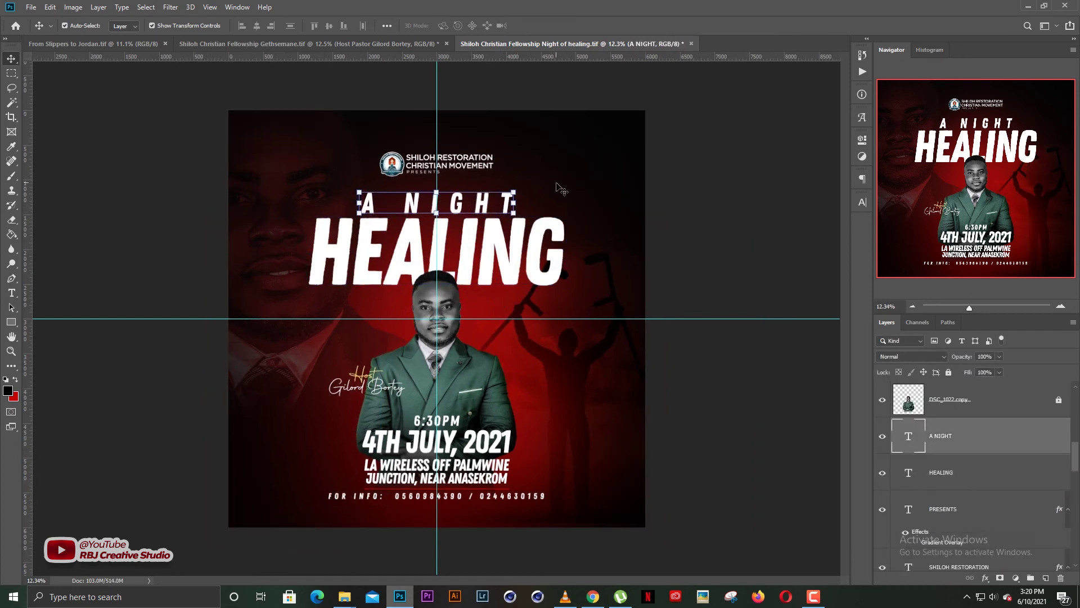
{"action": "left_click", "coordinate": [495, 248], "text": "shift"}
{"action": "key", "text": "ctrl+t"}
{"action": "left_click_drag", "start_coordinate": [436, 285], "coordinate": [440, 278]}
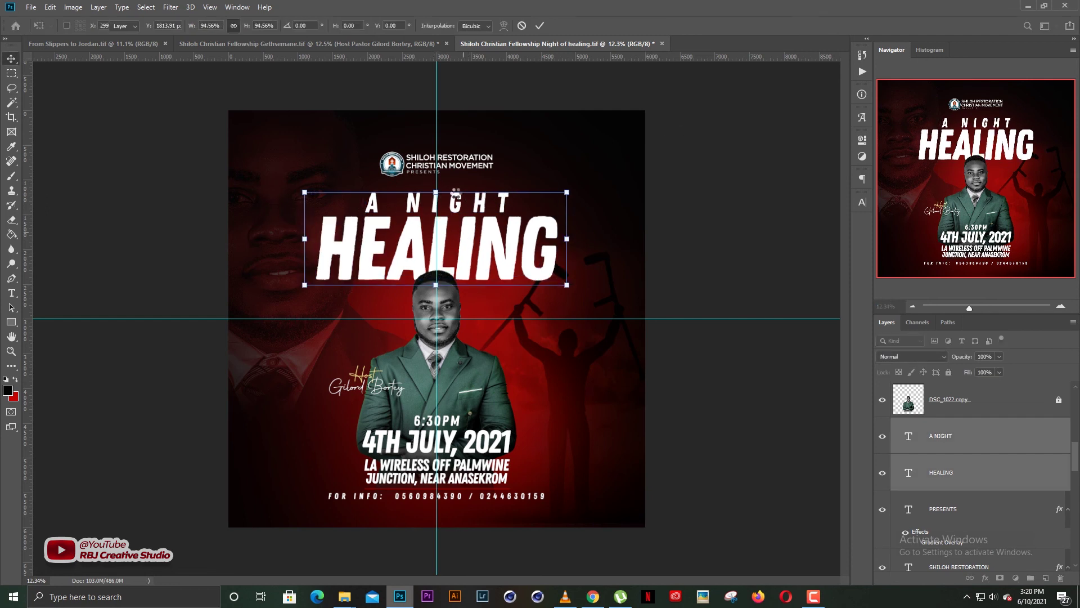
{"action": "key", "text": "Return"}
Shrink the A NIGHT line a little further
{"action": "scroll", "coordinate": [437, 318], "scroll_direction": "up", "scroll_amount": 2}
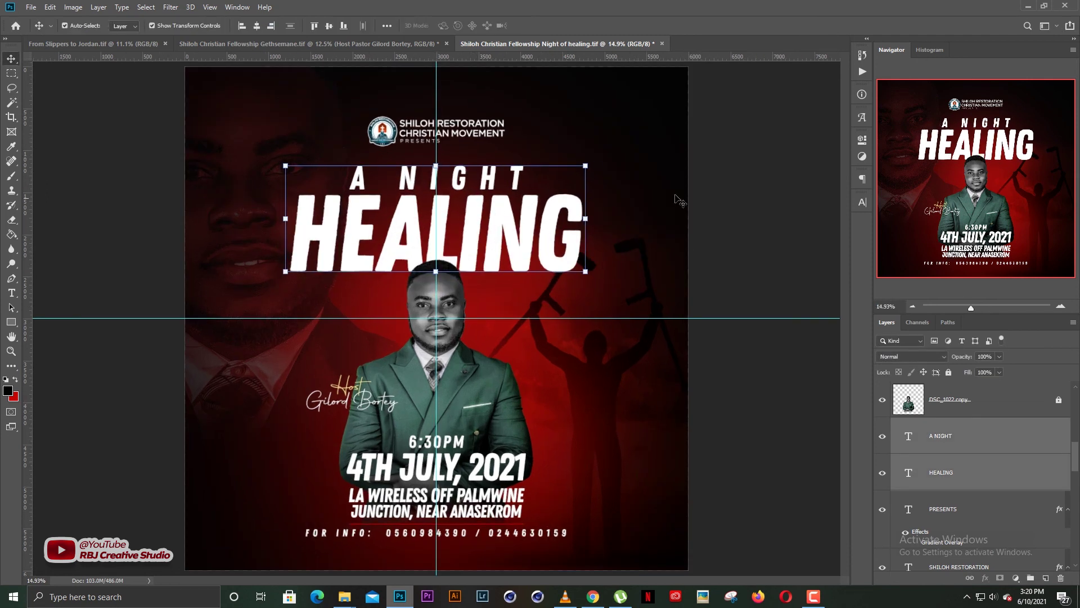
{"action": "left_click", "coordinate": [506, 179]}
{"action": "key", "text": "ctrl+t"}
{"action": "left_click_drag", "start_coordinate": [533, 152], "coordinate": [525, 156]}
{"action": "key", "text": "Return"}
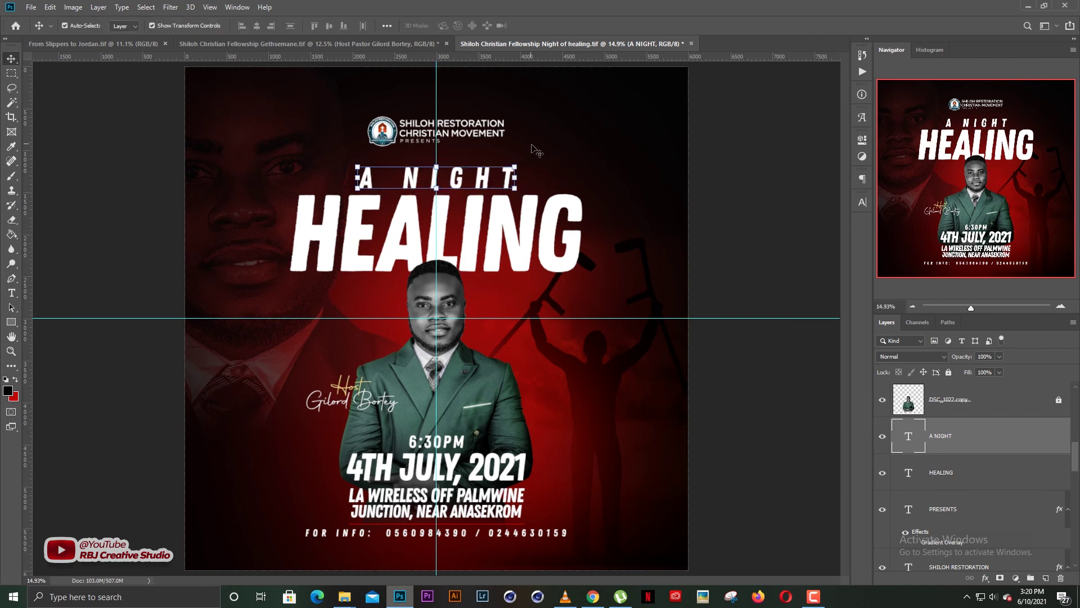
{"action": "scroll", "coordinate": [609, 153], "scroll_direction": "down", "scroll_amount": 1}
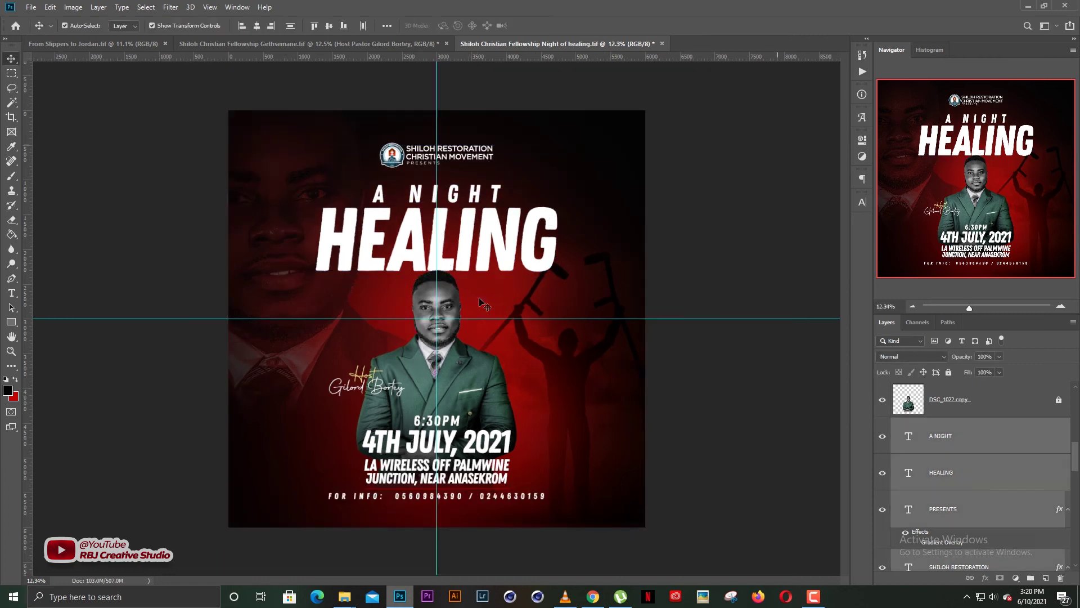
{"action": "scroll", "coordinate": [998, 443], "scroll_direction": "down", "scroll_amount": 3}
Move the man slightly higher and select the HEALING text layer
{"action": "left_click_drag", "start_coordinate": [462, 439], "coordinate": [461, 434]}
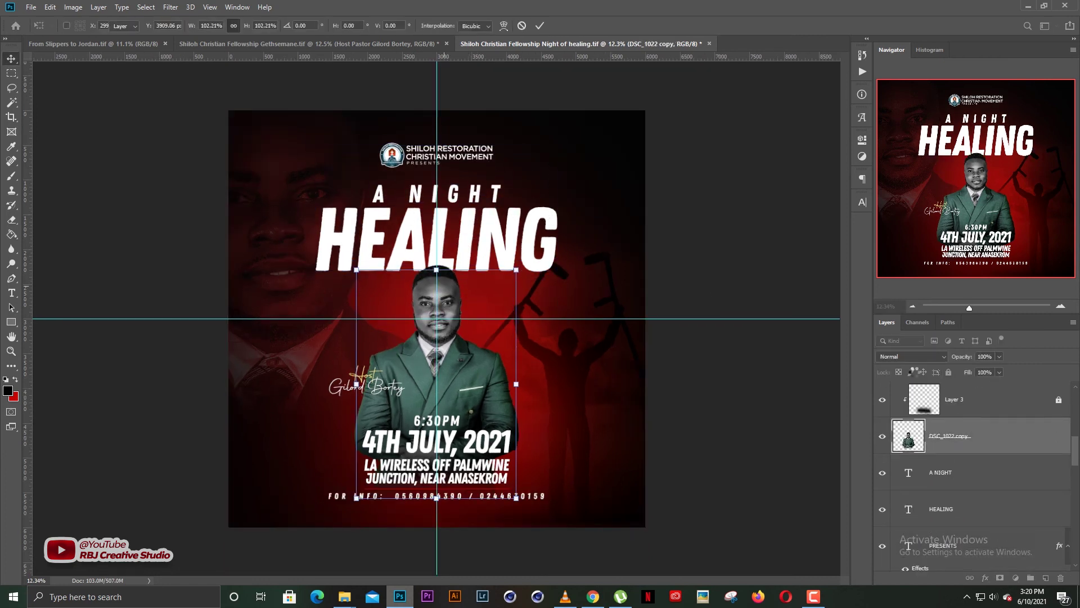
{"action": "left_click", "coordinate": [529, 435]}
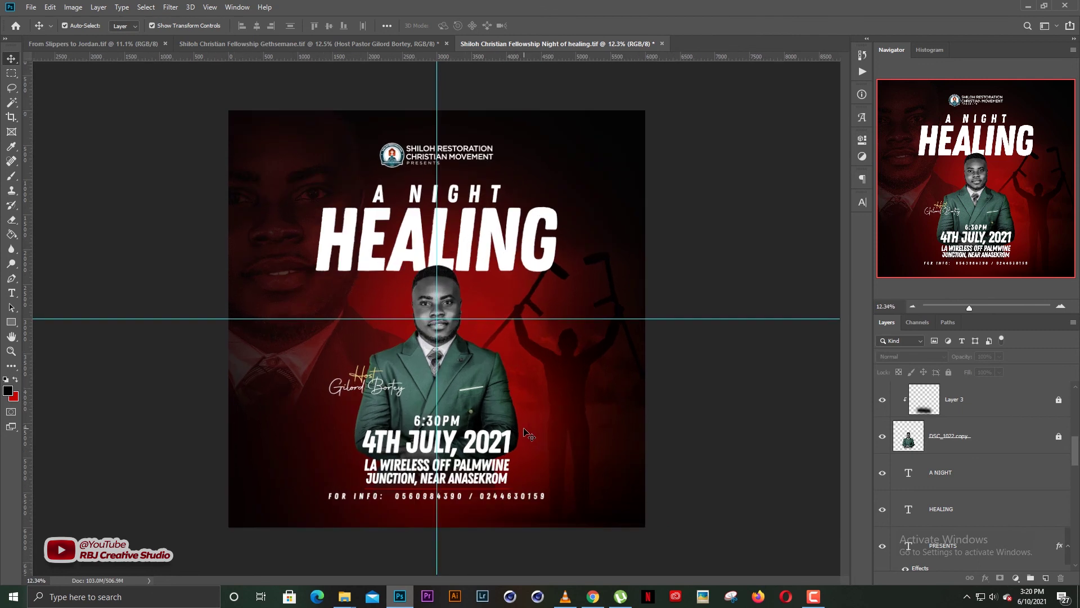
{"action": "left_click", "coordinate": [573, 301]}
{"action": "scroll", "coordinate": [573, 301], "scroll_direction": "up", "scroll_amount": 1}
{"action": "left_click", "coordinate": [10, 323]}
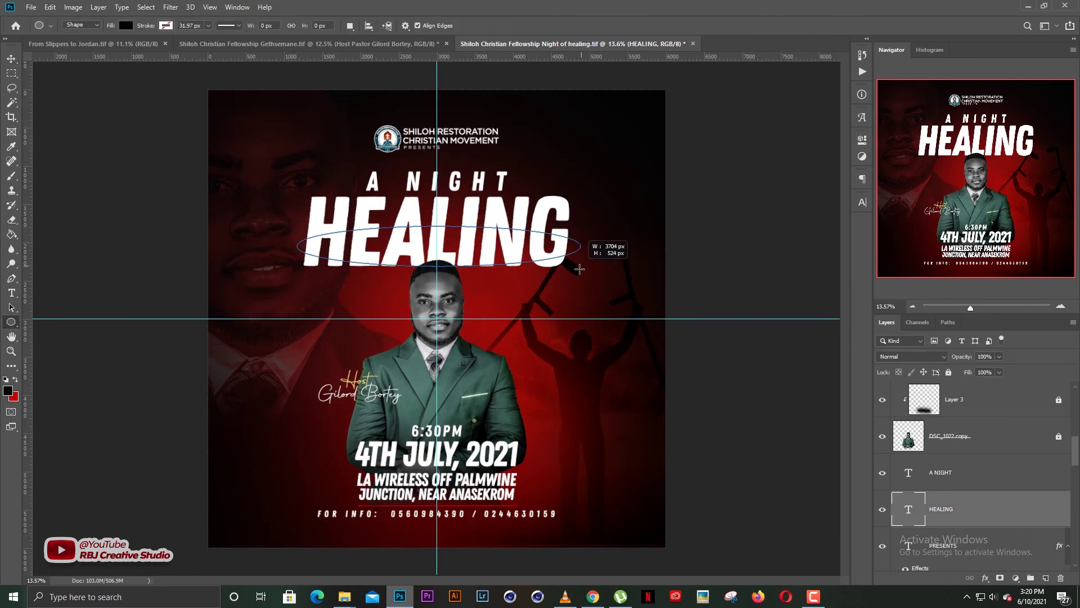
Draw a dark ellipse across HEALING, clip it to the letters, soft-erase it and lower its opacity
{"action": "left_click_drag", "start_coordinate": [580, 270], "coordinate": [580, 269]}
{"action": "key", "text": "v"}
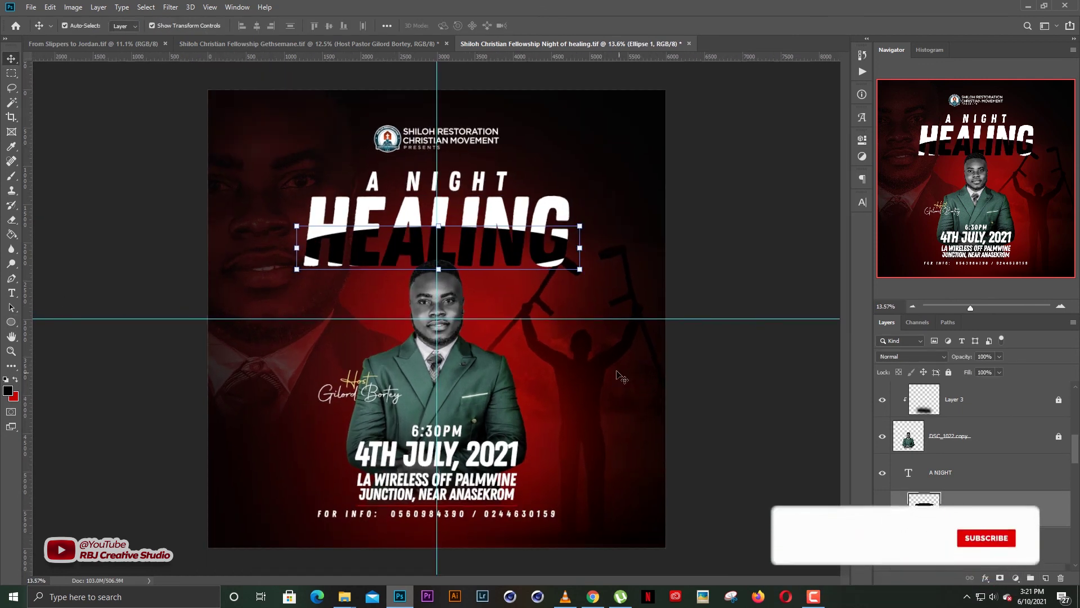
{"action": "key", "text": "e"}
{"action": "scroll", "coordinate": [530, 265], "scroll_direction": "up", "scroll_amount": 1}
{"action": "left_click_drag", "start_coordinate": [585, 242], "coordinate": [453, 239]}
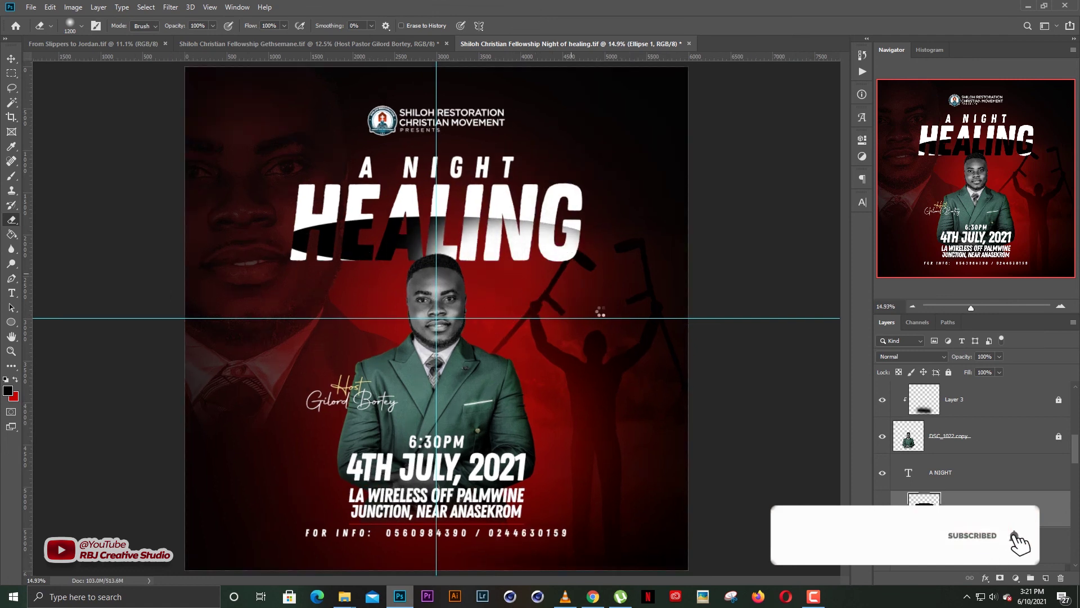
{"action": "left_click_drag", "start_coordinate": [962, 356], "coordinate": [942, 359]}
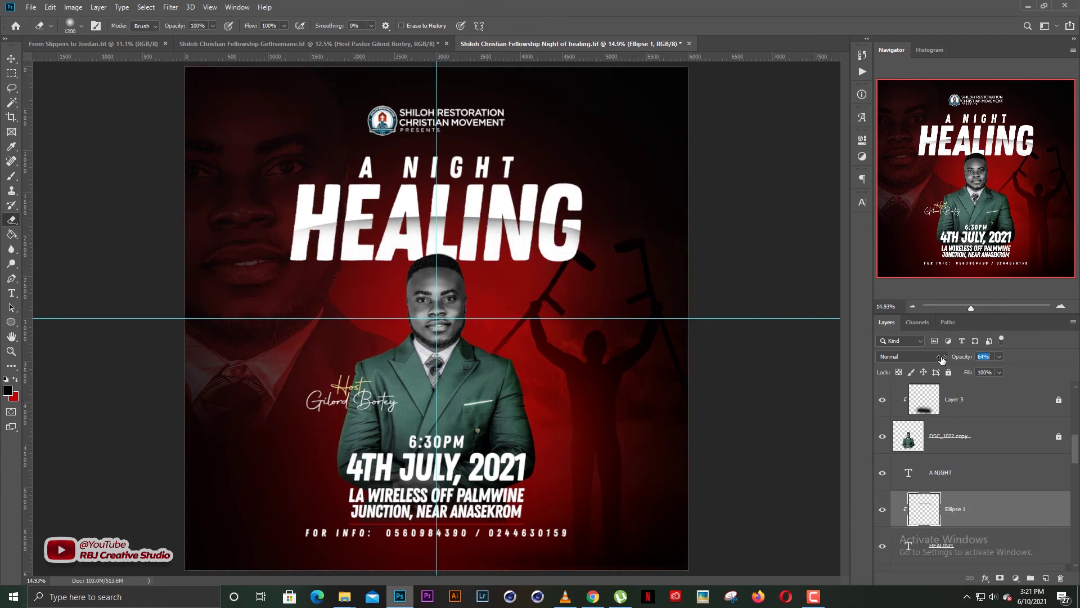
Duplicate the ellipse, flip the copy vertically and shift it slightly up over HEALING
{"action": "key", "text": "v"}
{"action": "left_click_drag", "start_coordinate": [593, 238], "coordinate": [593, 245]}
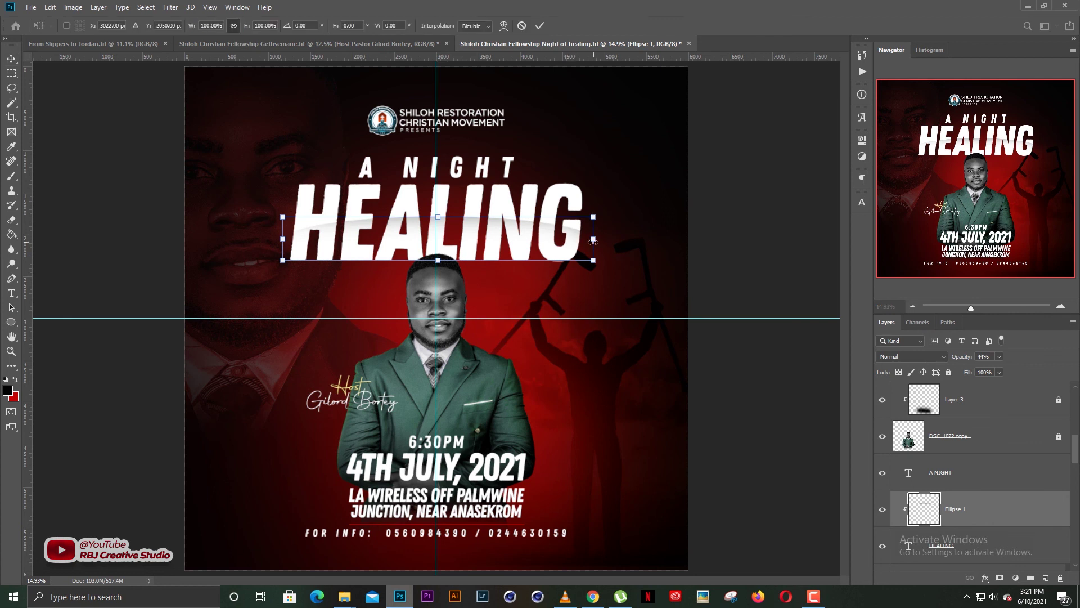
{"action": "key", "text": "Escape"}
{"action": "scroll", "coordinate": [436, 318], "scroll_direction": "down", "scroll_amount": 1}
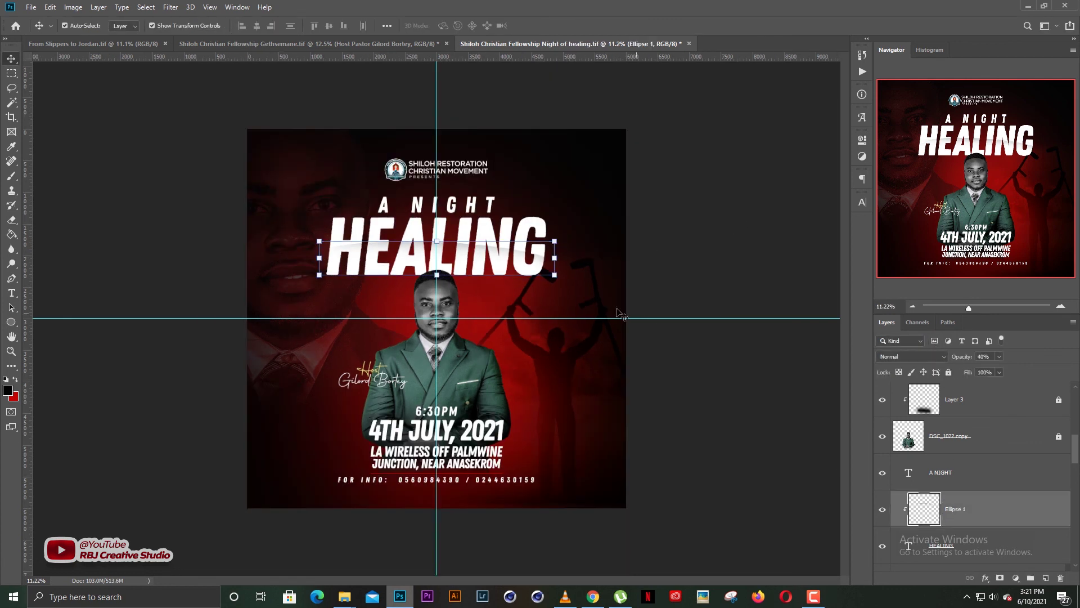
{"action": "key", "text": "ctrl+j"}
{"action": "right_click", "coordinate": [552, 262]}
{"action": "left_click", "coordinate": [579, 407]}
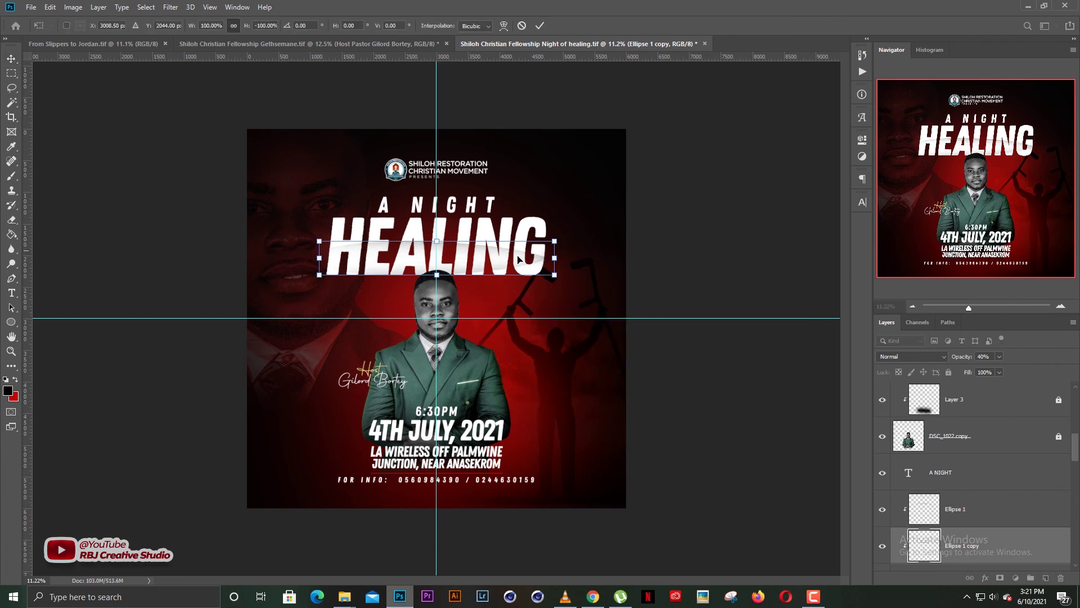
{"action": "scroll", "coordinate": [452, 239], "scroll_direction": "up", "scroll_amount": 2}
{"action": "key", "text": "ctrl+t"}
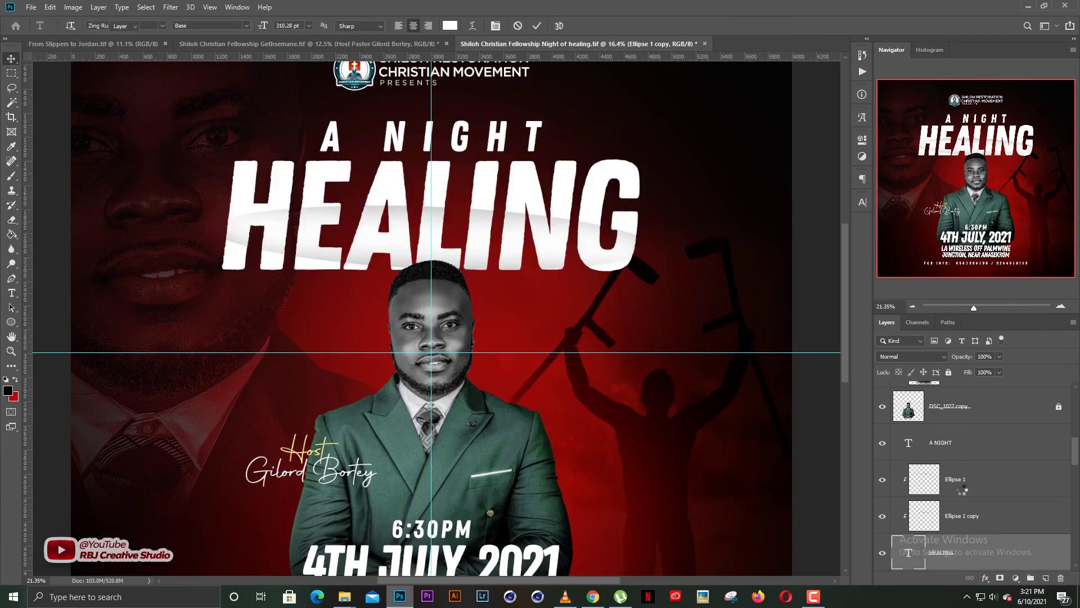
{"action": "left_click_drag", "start_coordinate": [575, 230], "coordinate": [575, 209]}
{"action": "key", "text": "Return"}
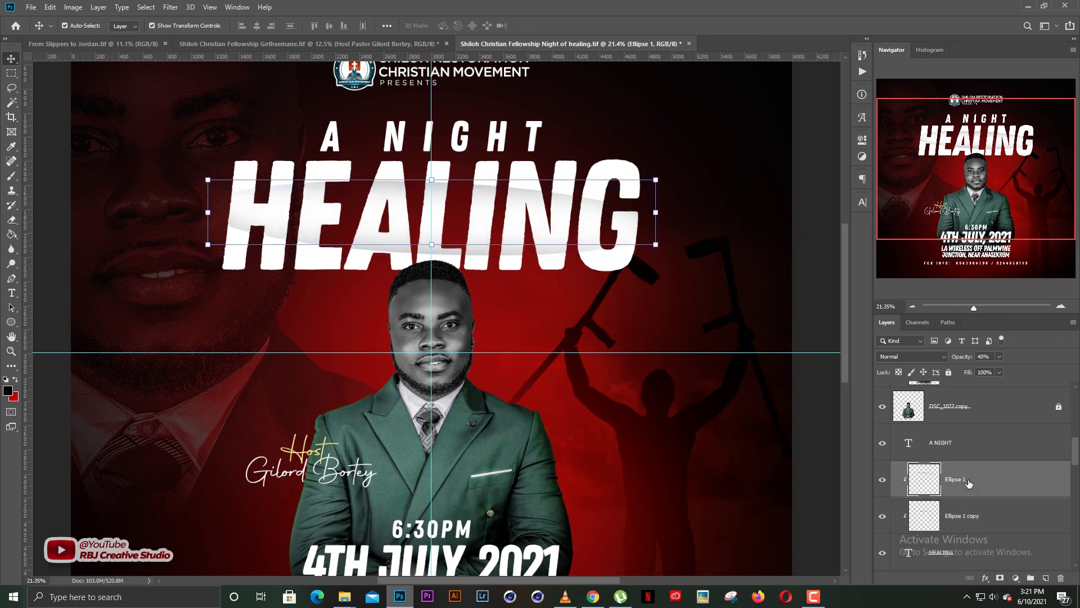
Lock both shading ellipse layers, then select the HEALING text layer
{"action": "left_click", "coordinate": [953, 478]}
{"action": "left_click", "coordinate": [949, 525], "text": "shift"}
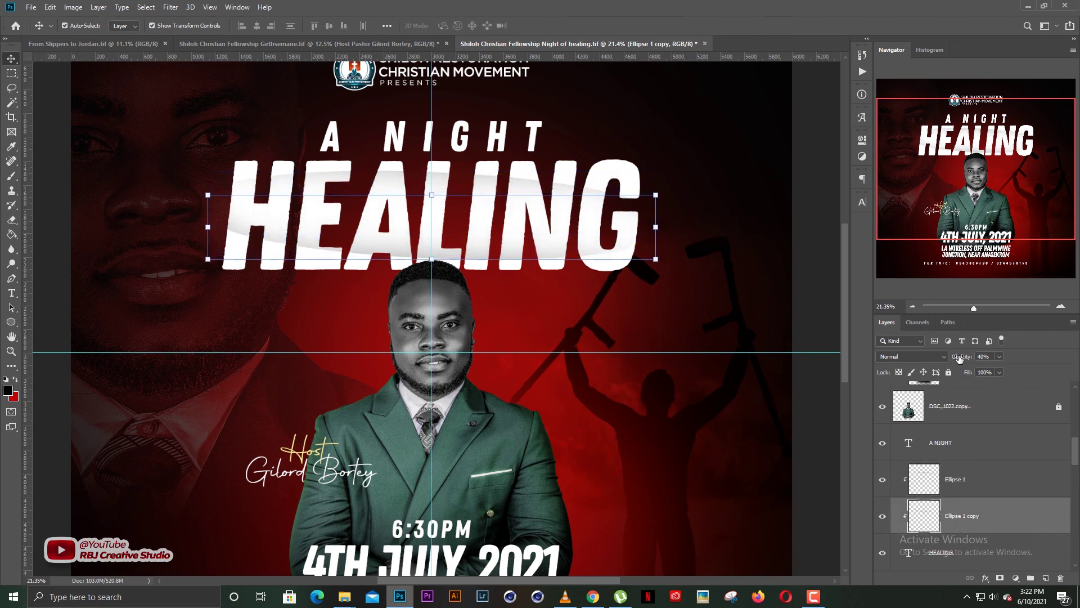
{"action": "scroll", "coordinate": [452, 316], "scroll_direction": "down", "scroll_amount": 1}
{"action": "key", "text": "ctrl+slash"}
{"action": "scroll", "coordinate": [948, 525], "scroll_direction": "down", "scroll_amount": 2}
{"action": "left_click", "coordinate": [946, 479]}
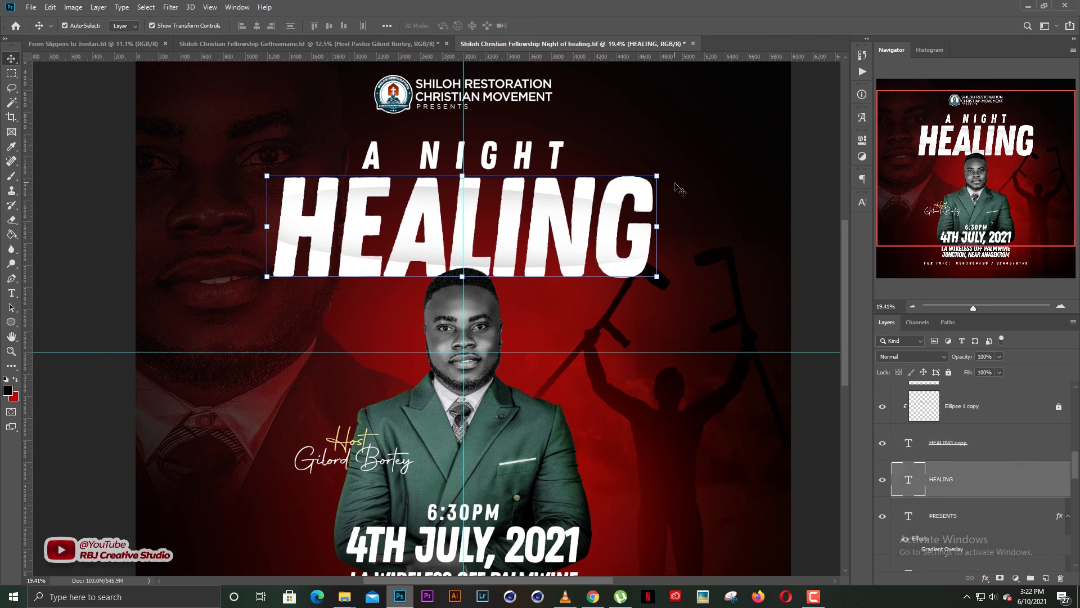
Scale HEALING down to about 98%, leaving its colour white
{"action": "key", "text": "ctrl+t"}
{"action": "left_click_drag", "start_coordinate": [658, 154], "coordinate": [655, 157]}
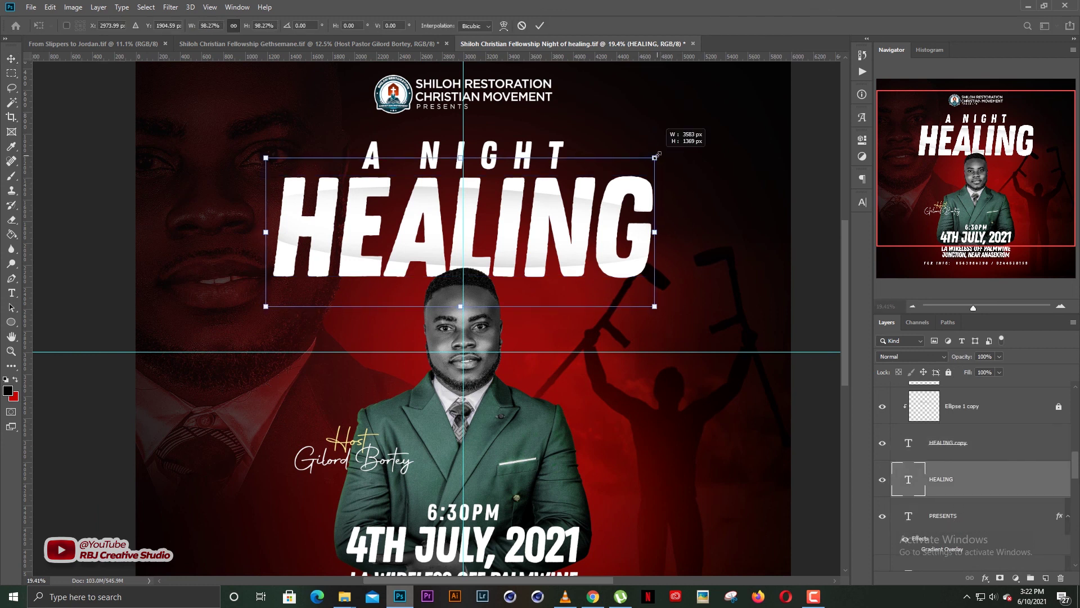
{"action": "key", "text": "Return"}
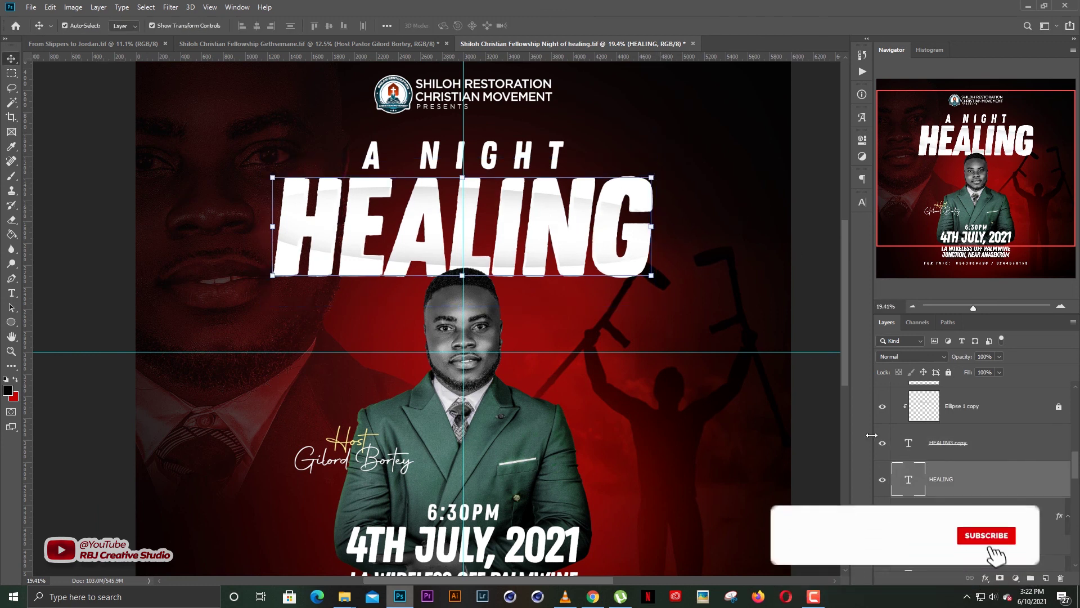
{"action": "double_click", "coordinate": [908, 479]}
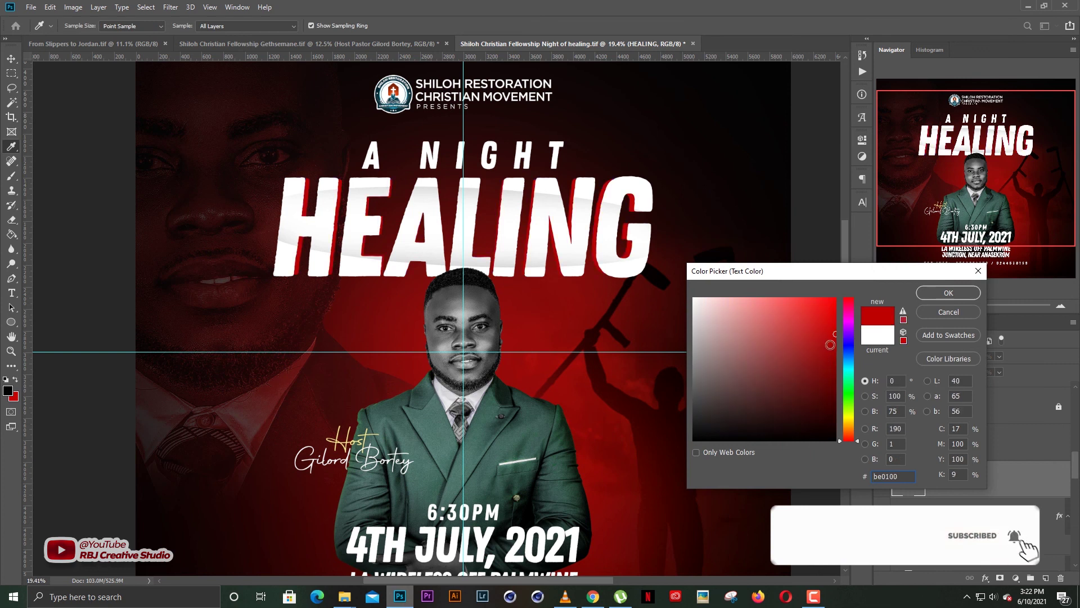
{"action": "key", "text": "Escape"}
Fit the whole flyer in view and check the A NIGHT text, keeping it white
{"action": "key", "text": "ctrl+0"}
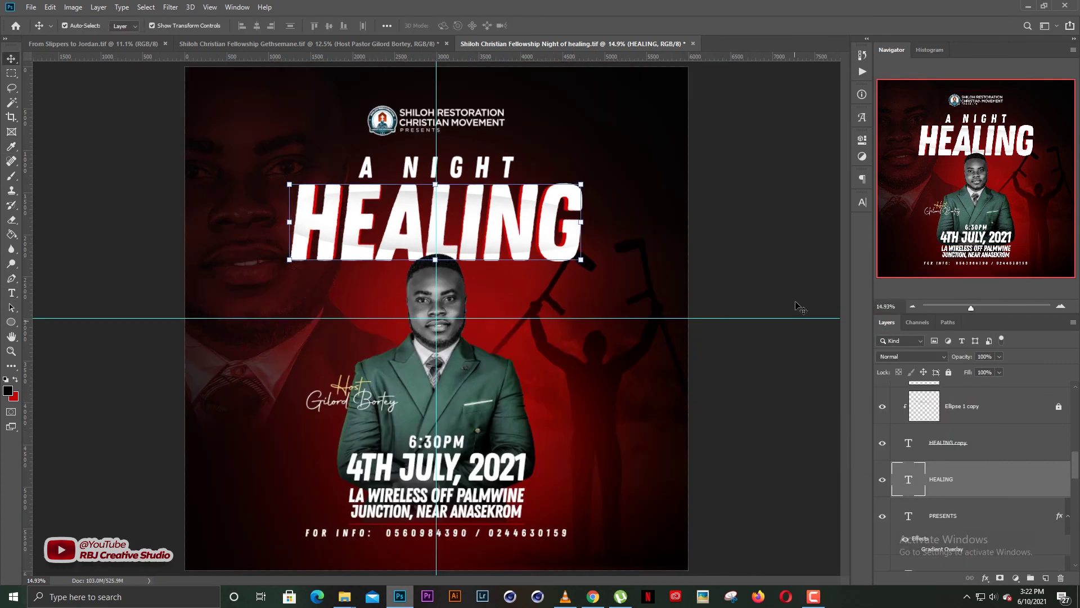
{"action": "left_click", "coordinate": [438, 167]}
{"action": "key", "text": "ctrl+t"}
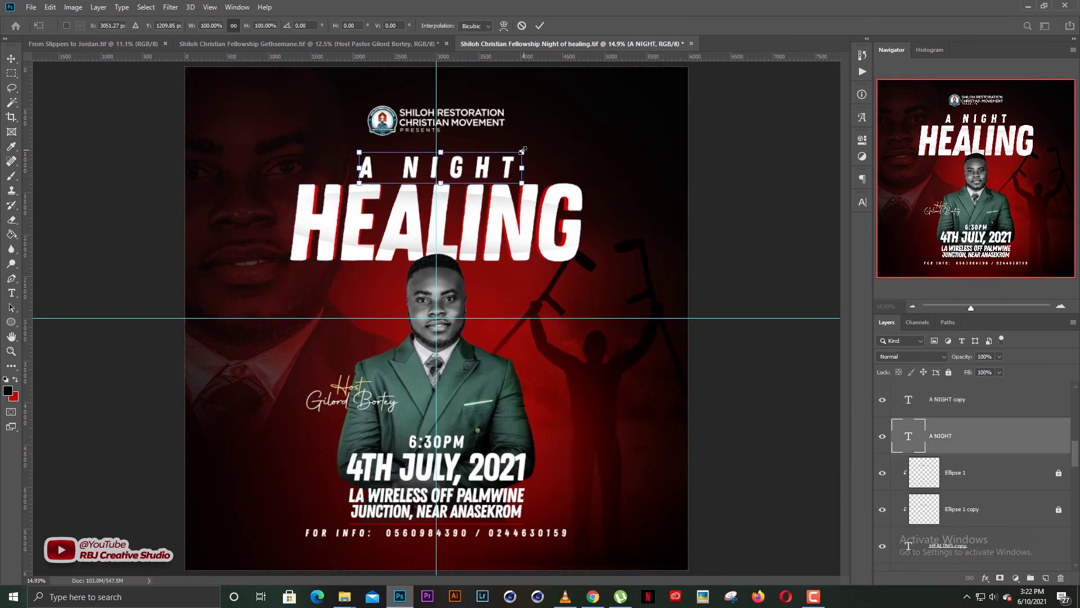
{"action": "key", "text": "Return"}
{"action": "double_click", "coordinate": [908, 436]}
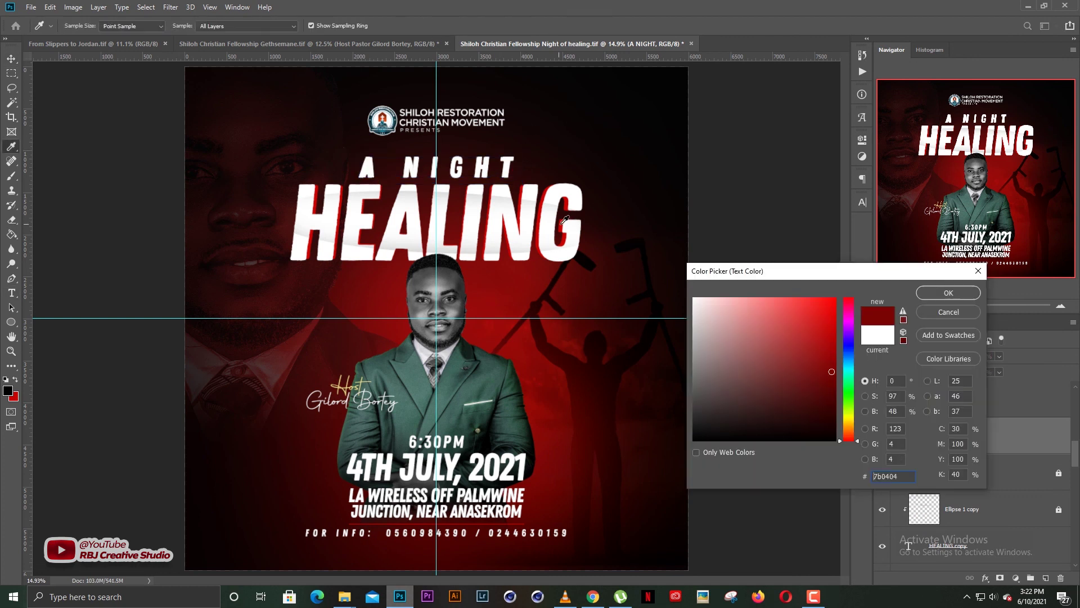
{"action": "key", "text": "Escape"}
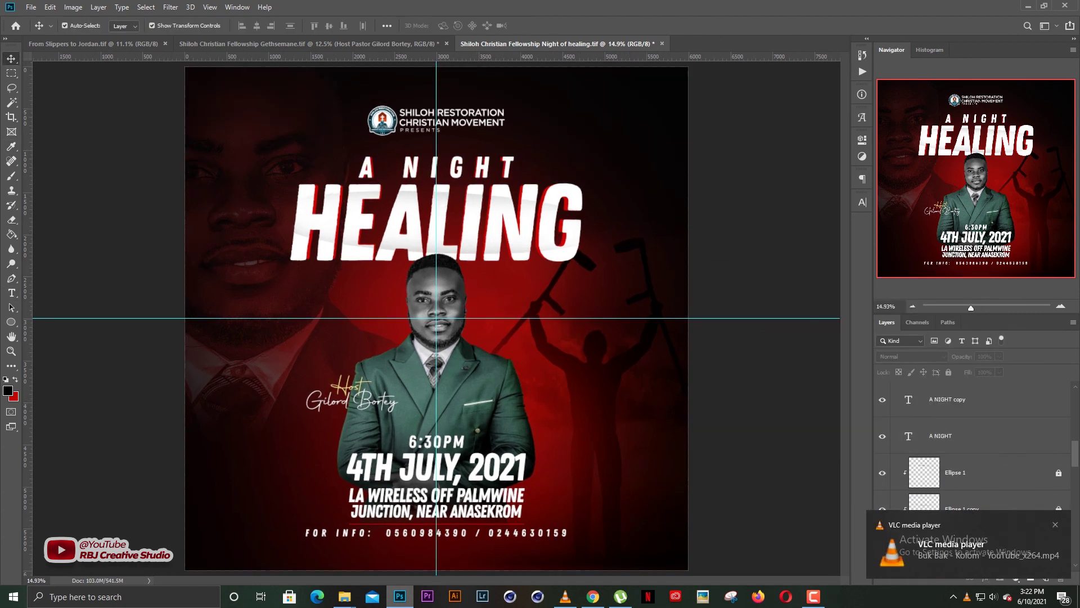